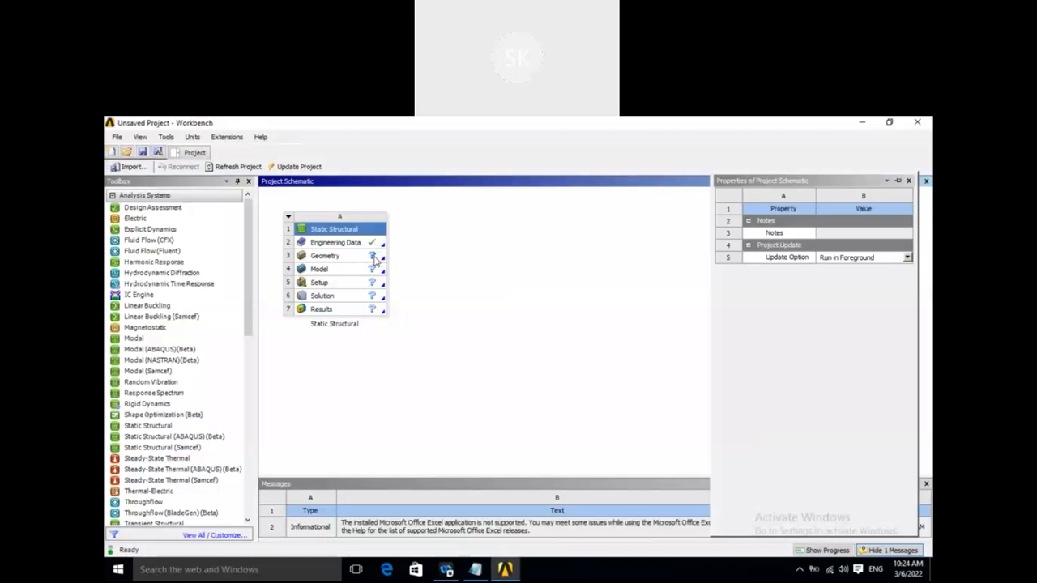
- Create a new geometry for the Static Structural system in DesignModeler and set its length unit to millimetres
left_click(374, 258)
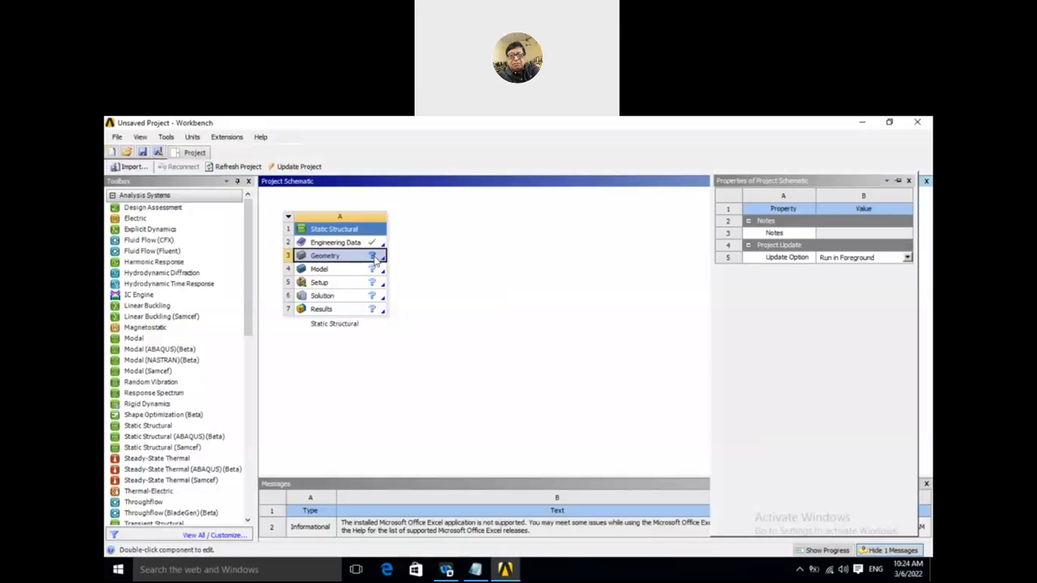
right_click(374, 259)
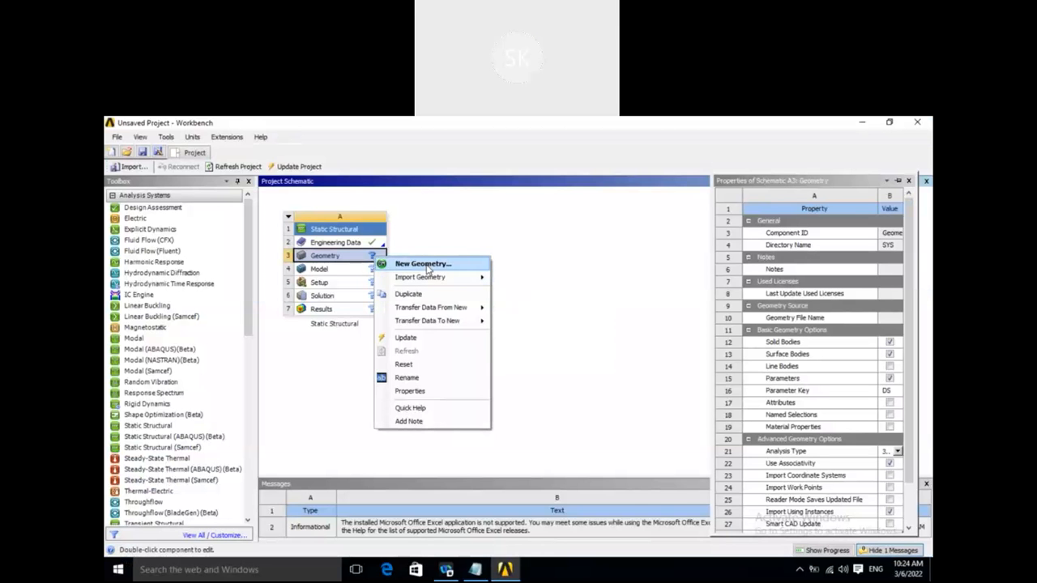
left_click(423, 264)
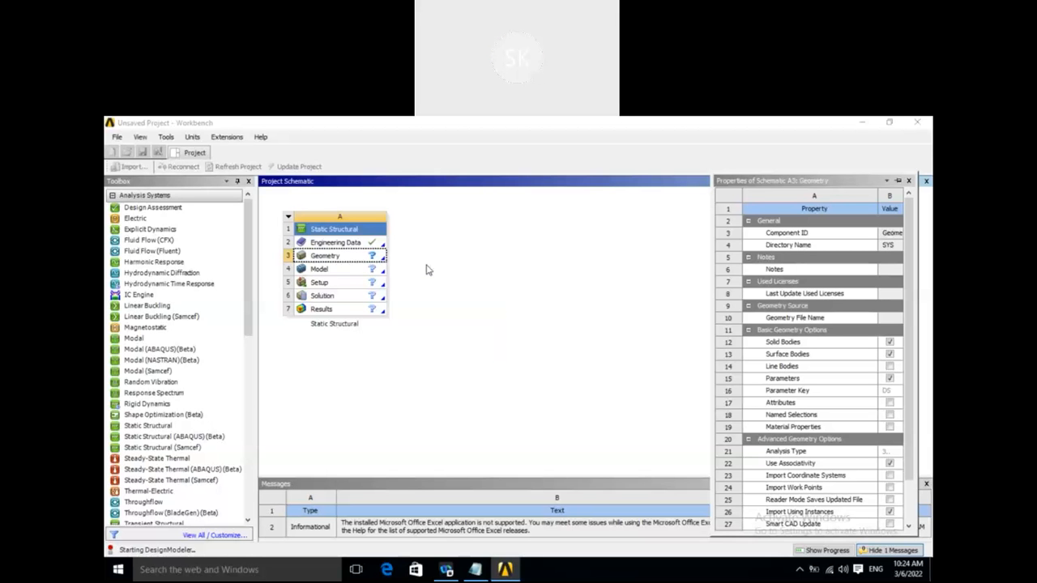
left_click(426, 266)
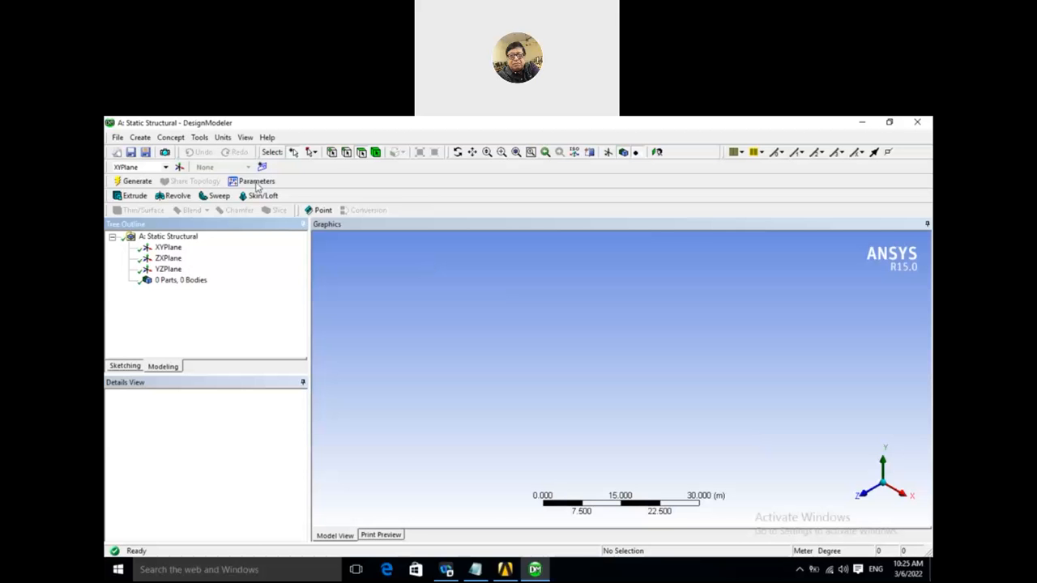
left_click(223, 137)
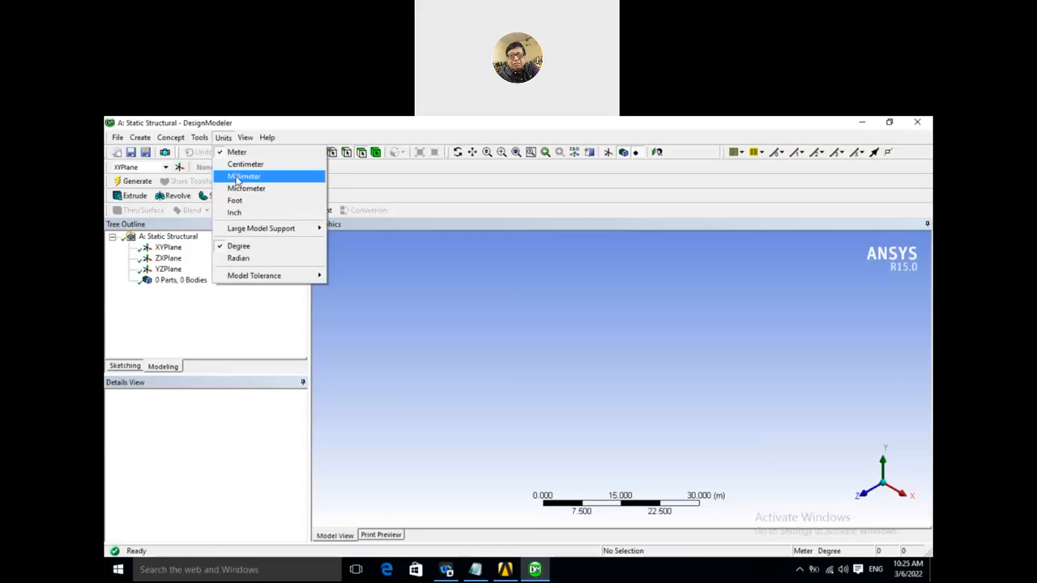
left_click(243, 176)
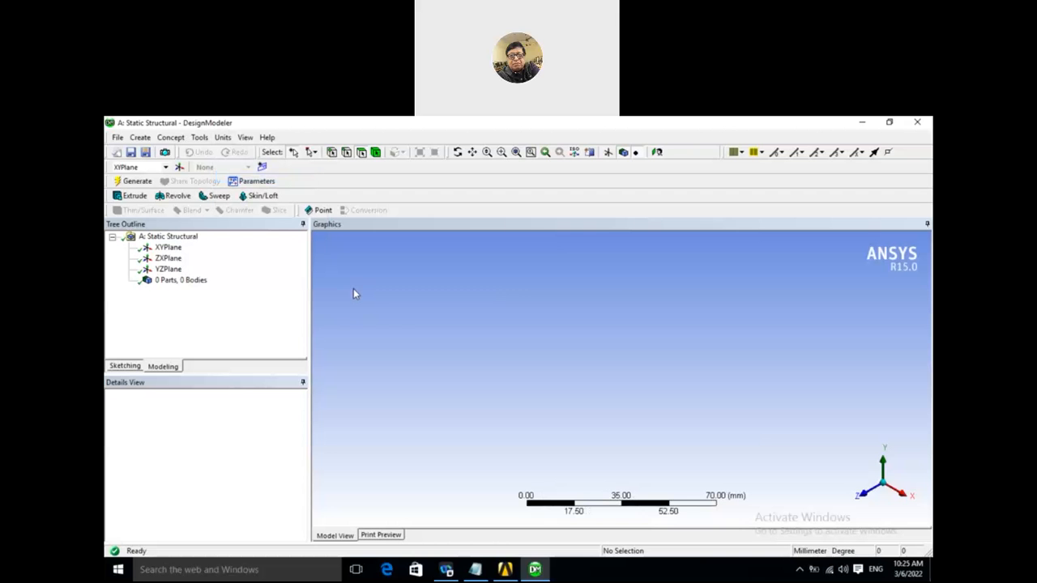
- Sketch a rectangle about 117 mm by 26 mm on the XY plane with one corner at the origin
left_click(125, 366)
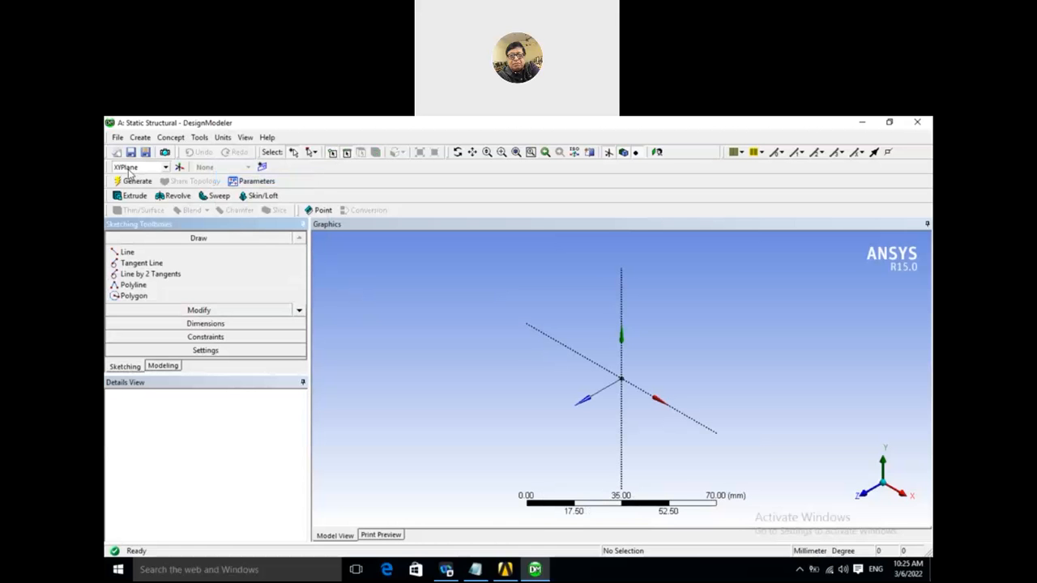
left_click(300, 313)
left_click(300, 314)
left_click(300, 313)
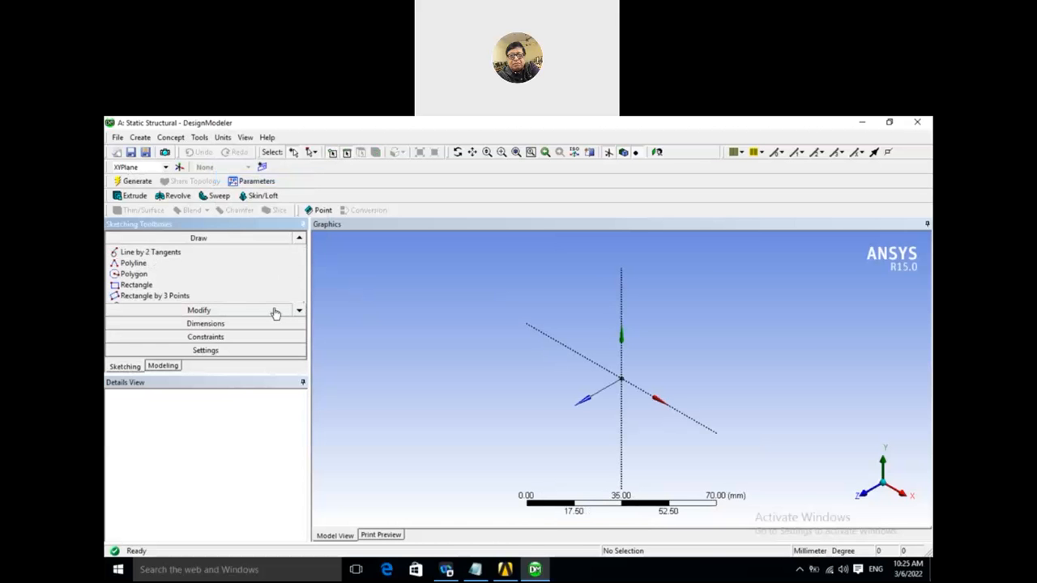
left_click(143, 278)
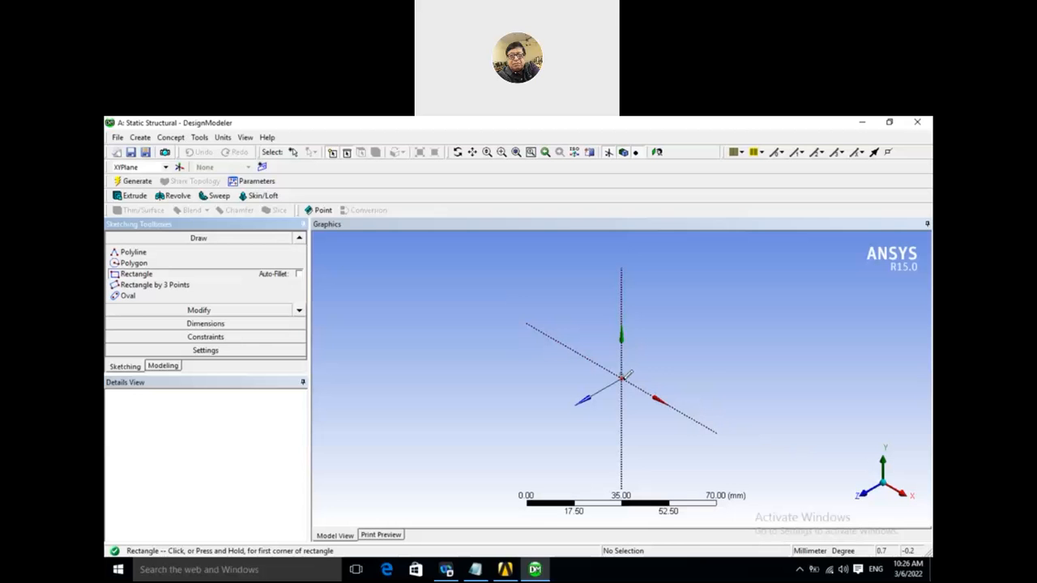
left_click(622, 377)
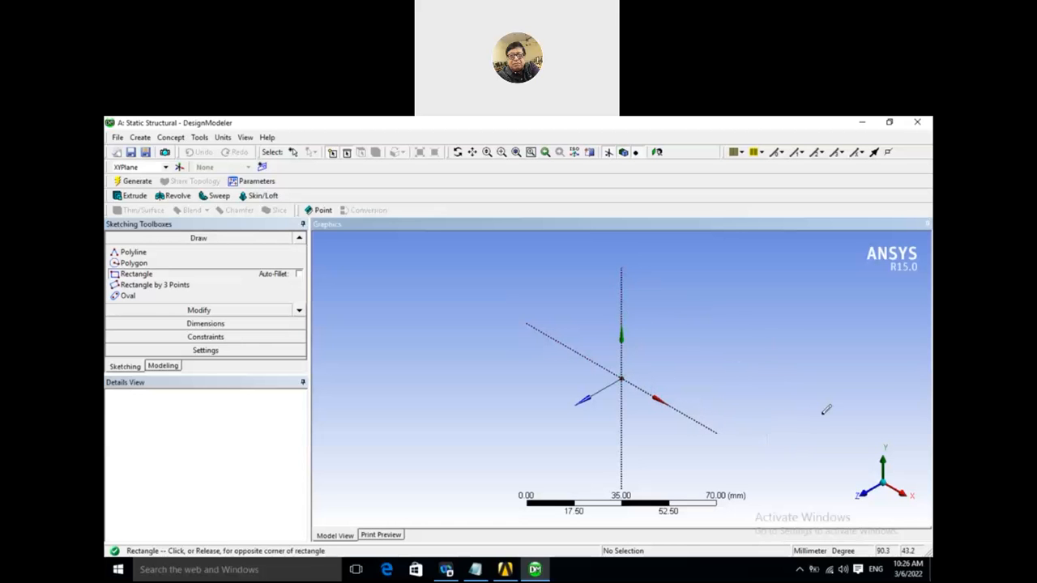
left_click(846, 449)
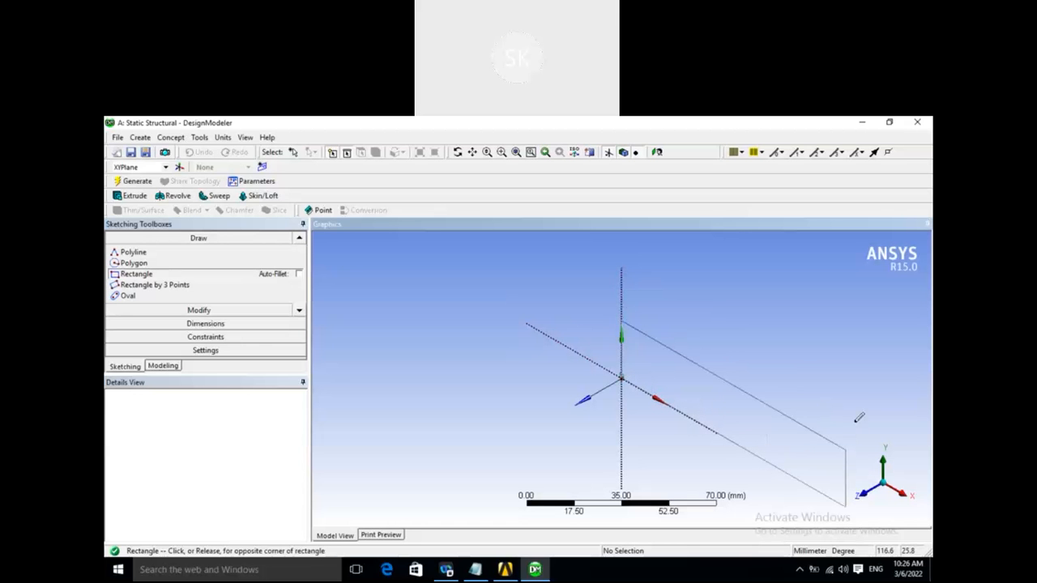
- Dimension the rectangle's horizontal length along its upper edge and its vertical height at the origin side
left_click(225, 324)
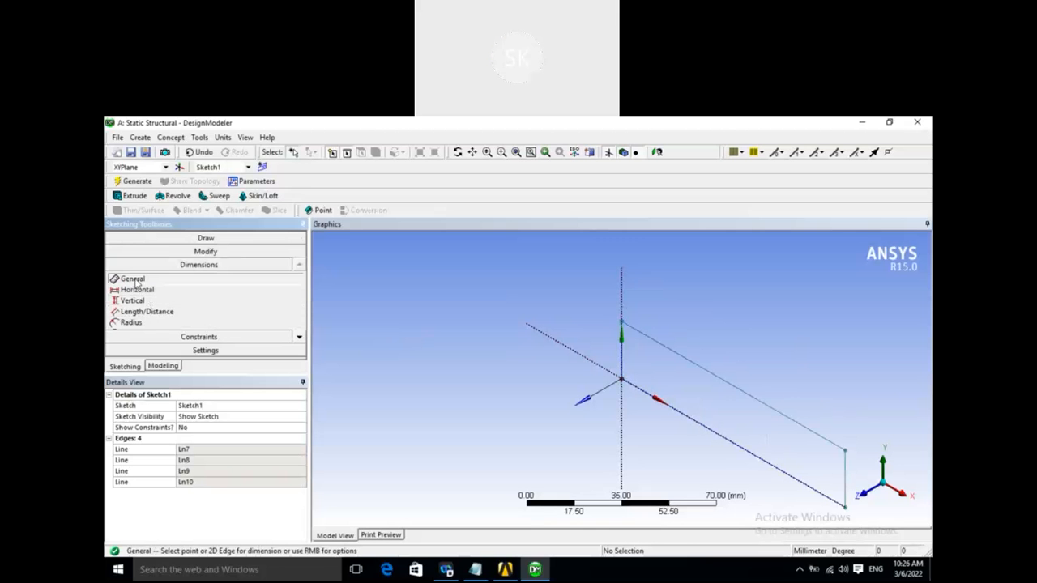
left_click(755, 369)
left_click(766, 376)
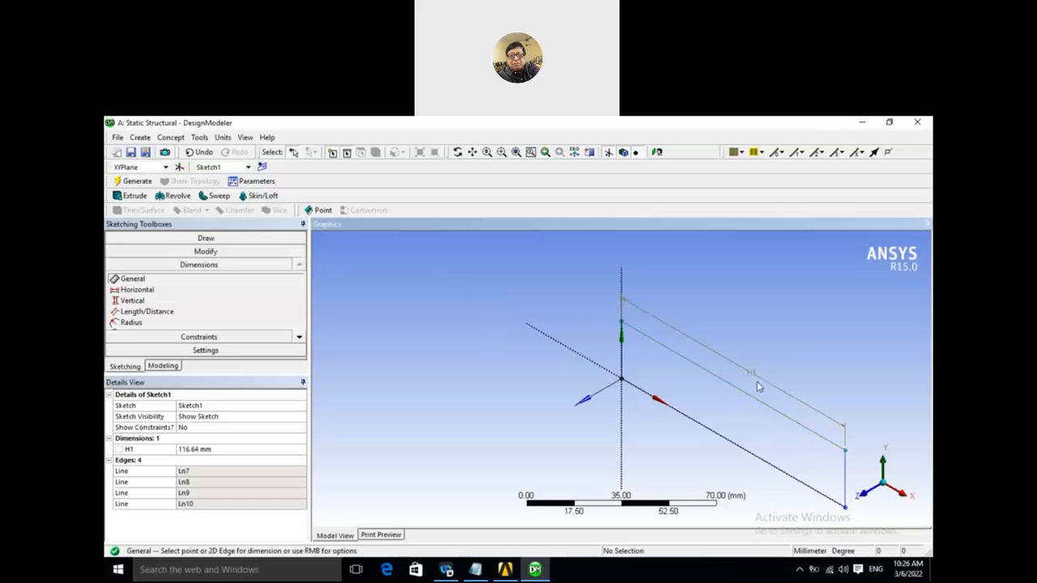
left_click(621, 352)
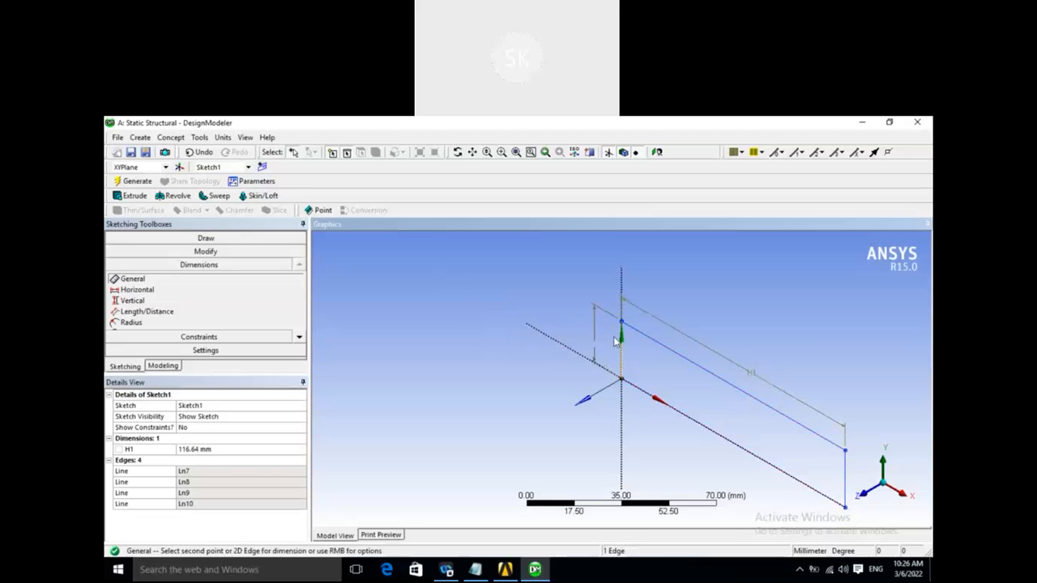
left_click(614, 337)
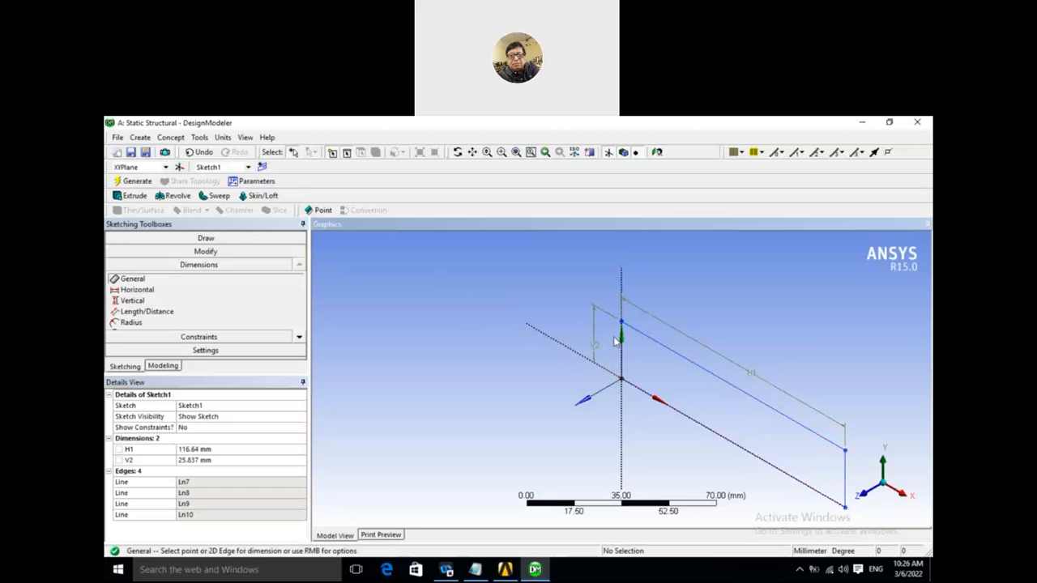
- Set the rectangle's length to 200 mm and its height to 30 mm, and regenerate the sketch
left_click(191, 448)
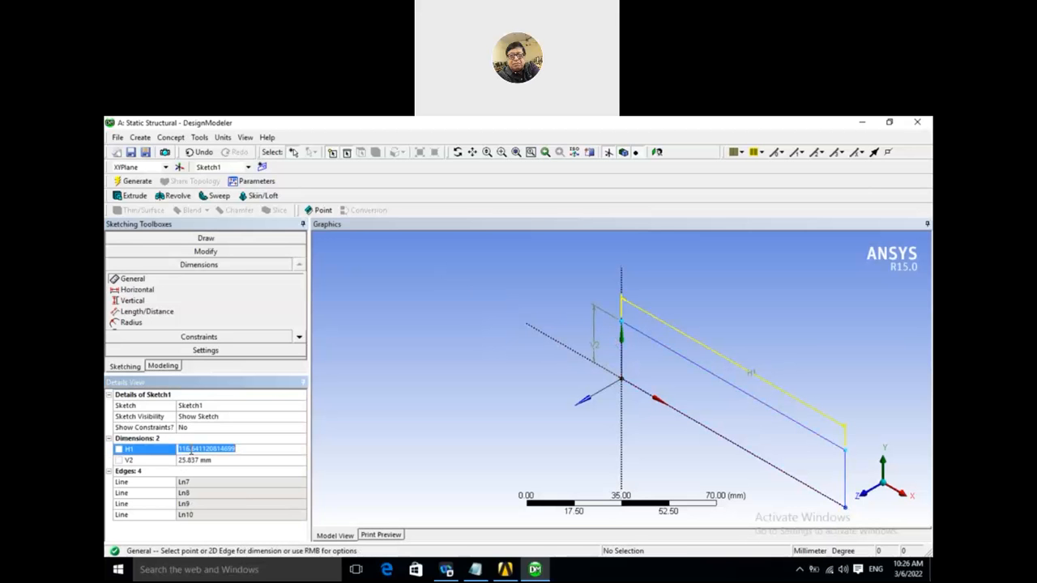
type("200")
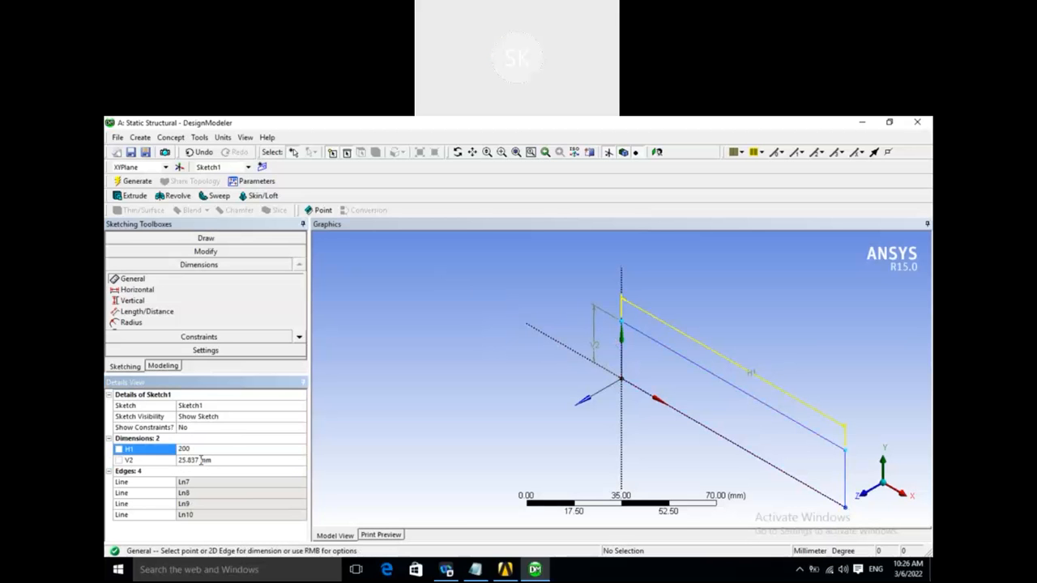
left_click(201, 460)
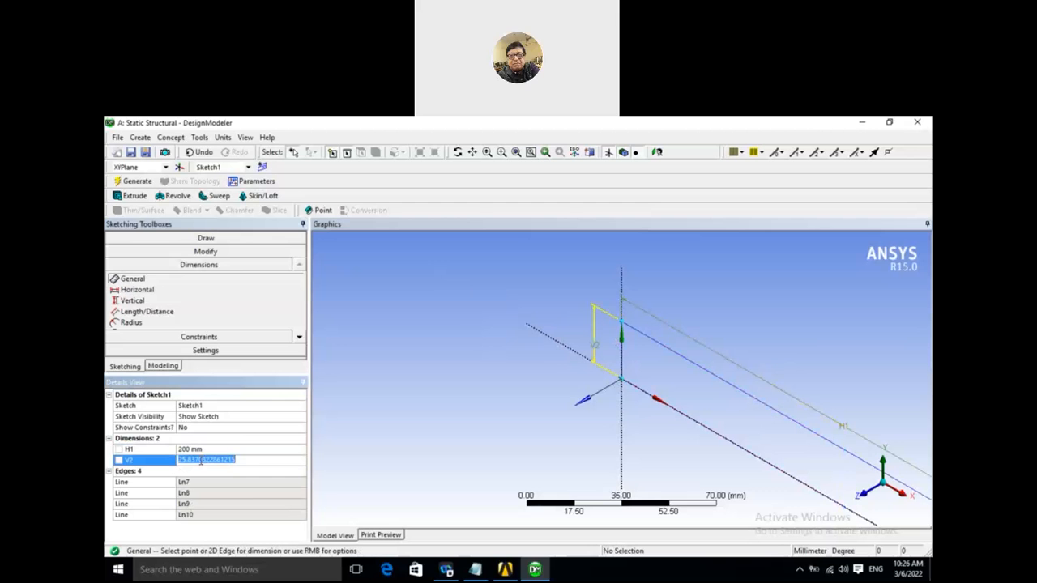
type("30")
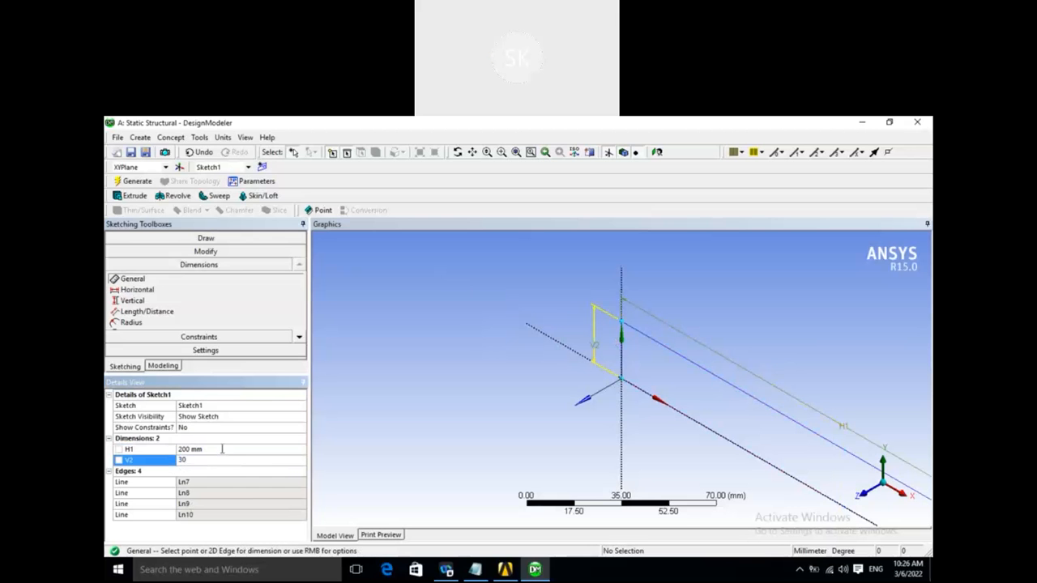
left_click(224, 448)
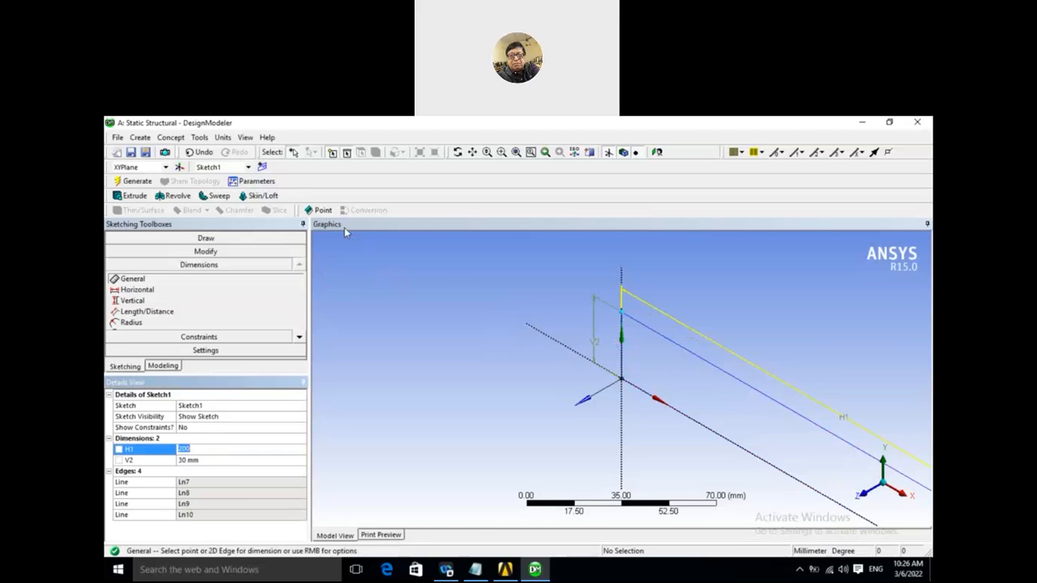
left_click(136, 181)
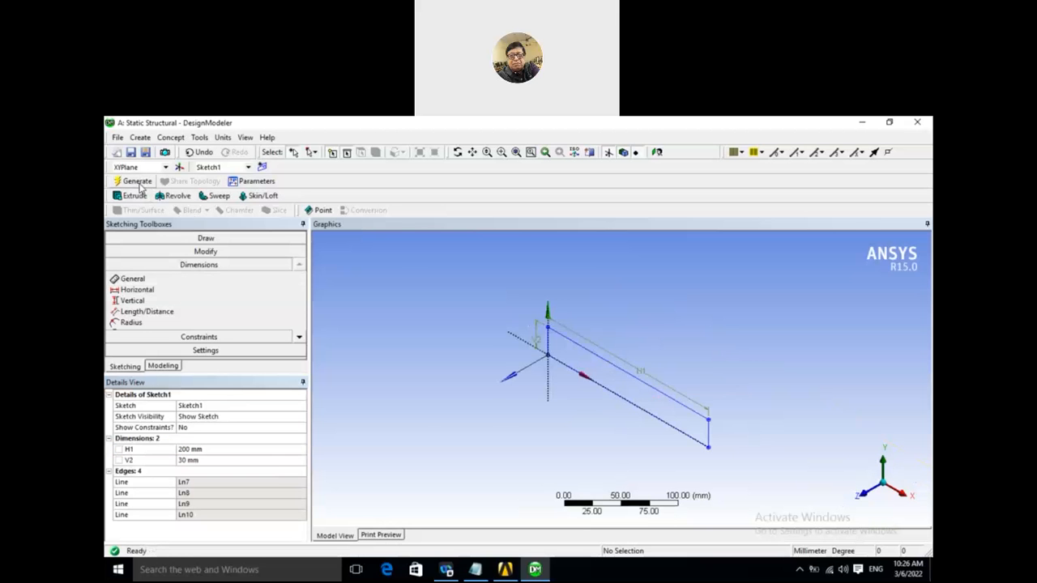
- Extrude the rectangle sketch with a fixed depth of 6 mm in the normal direction and generate the solid body
mouse_move(489, 405)
middle_mouse_down()
mouse_move(523, 372)
mouse_move(503, 410)
middle_mouse_up()
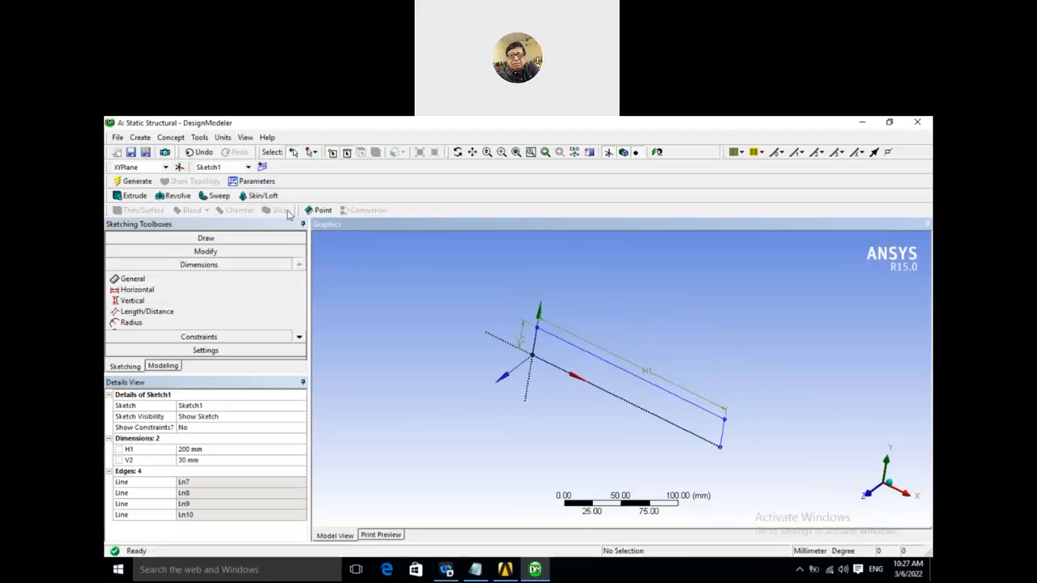
left_click(162, 366)
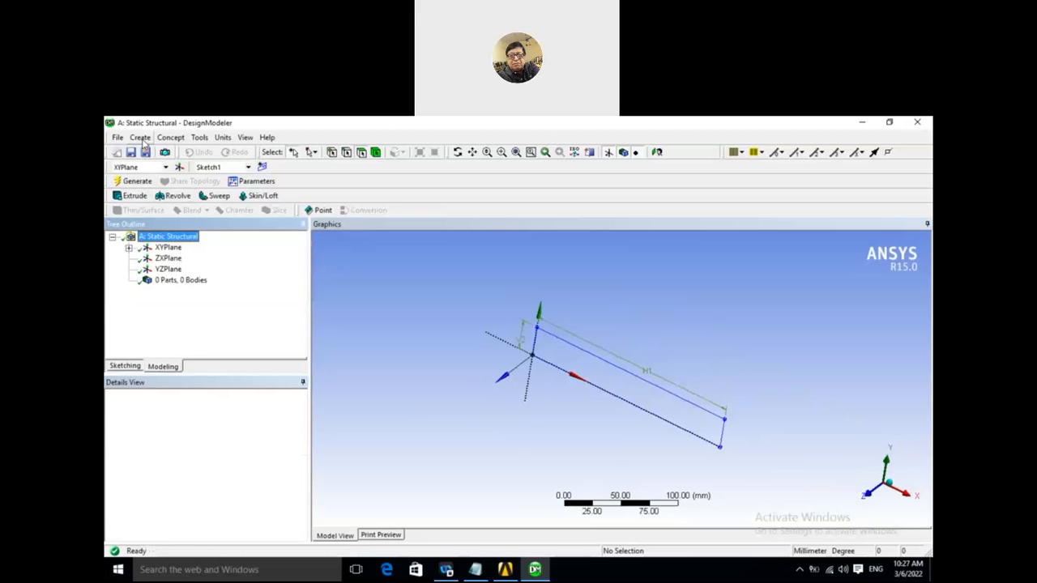
left_click(140, 137)
left_click(155, 166)
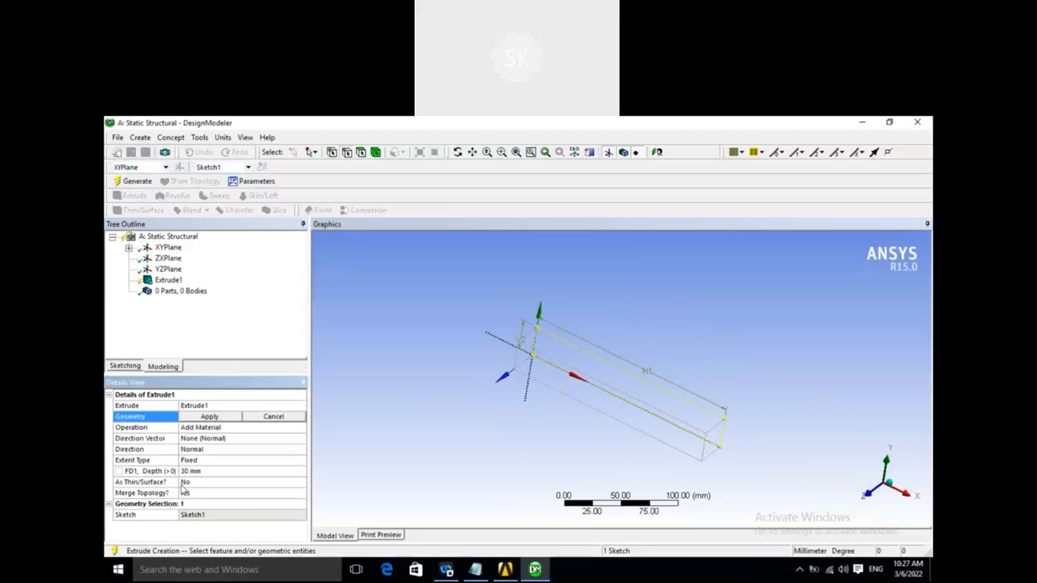
left_click(205, 470)
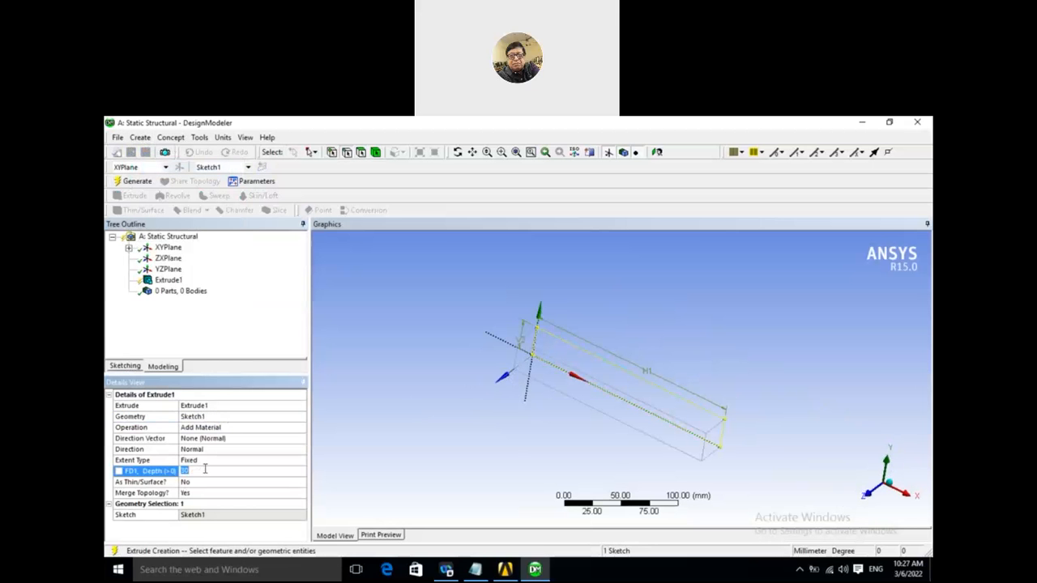
type("5")
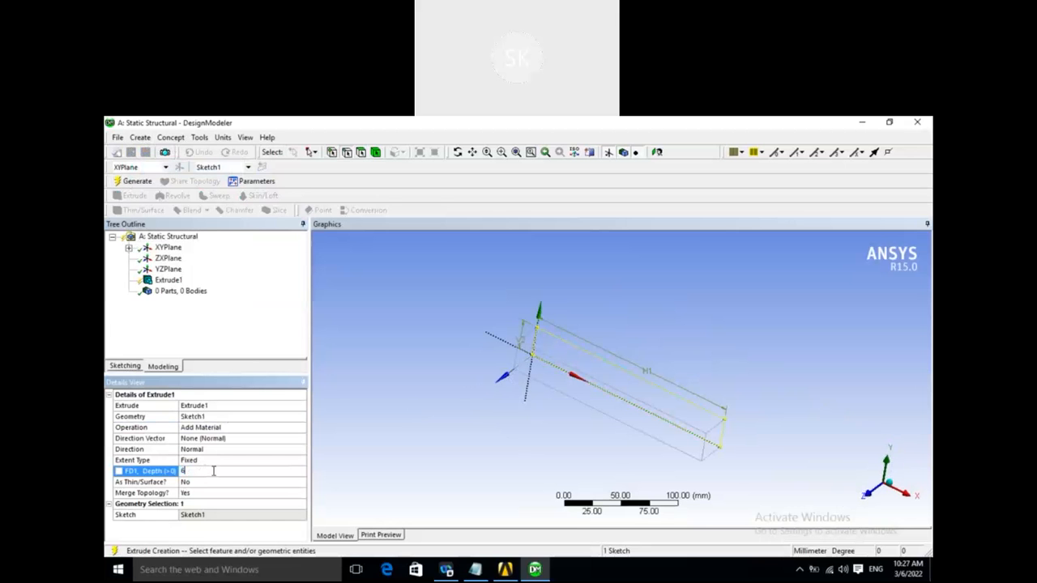
key("Return")
left_click(215, 462)
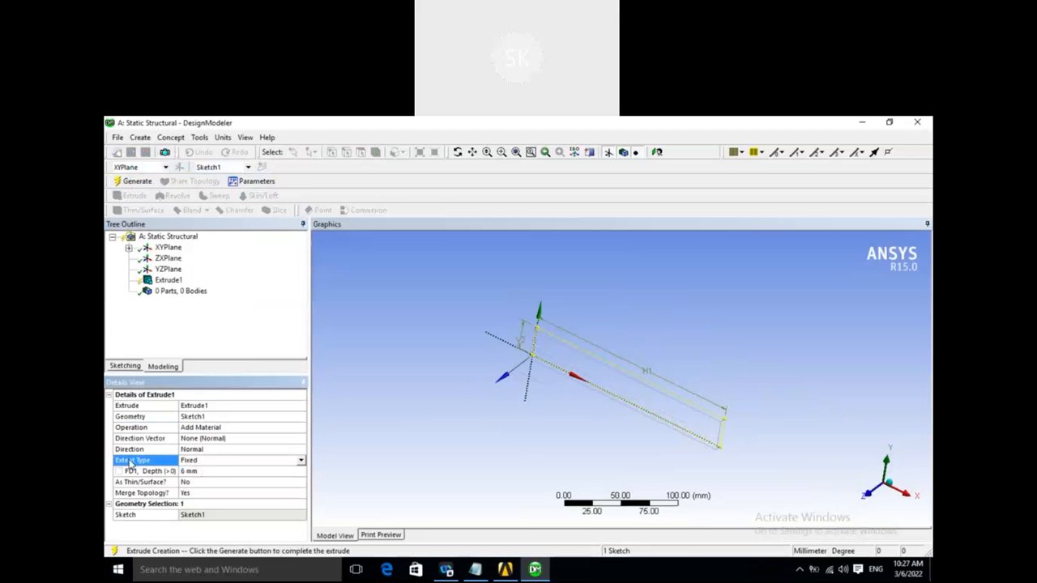
left_click(301, 461)
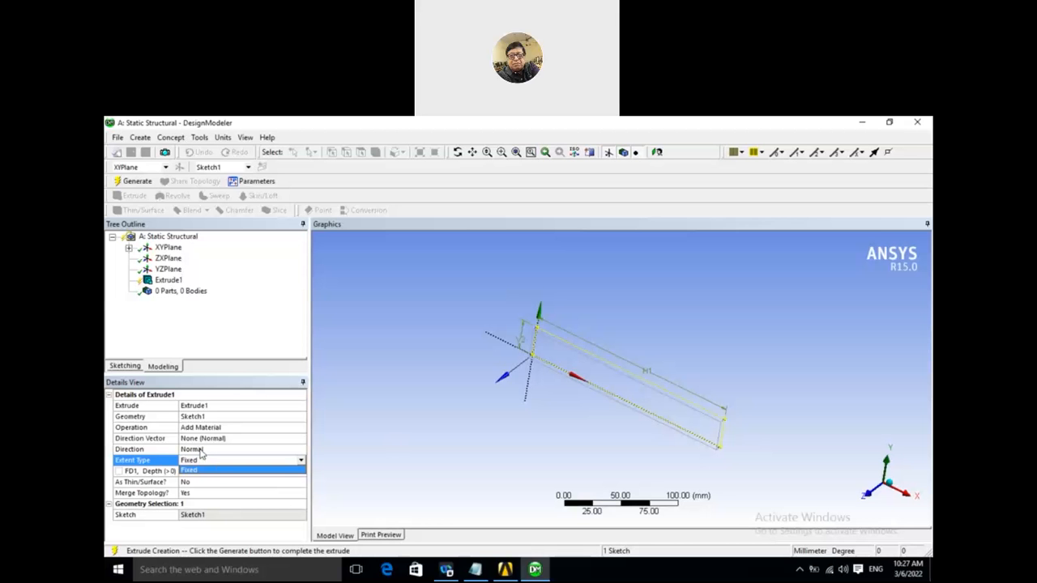
left_click(338, 419)
left_click(338, 420)
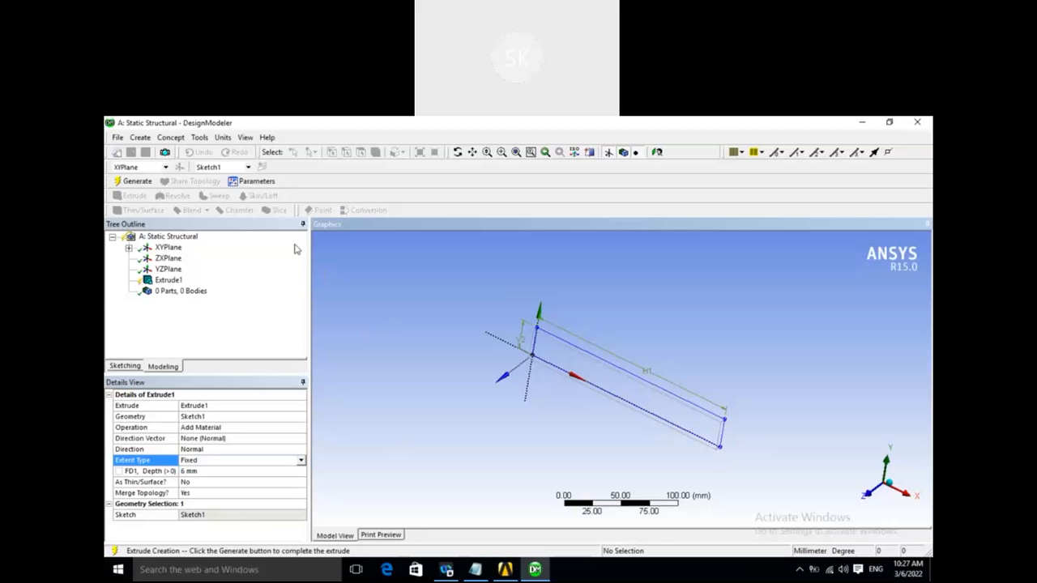
left_click(136, 181)
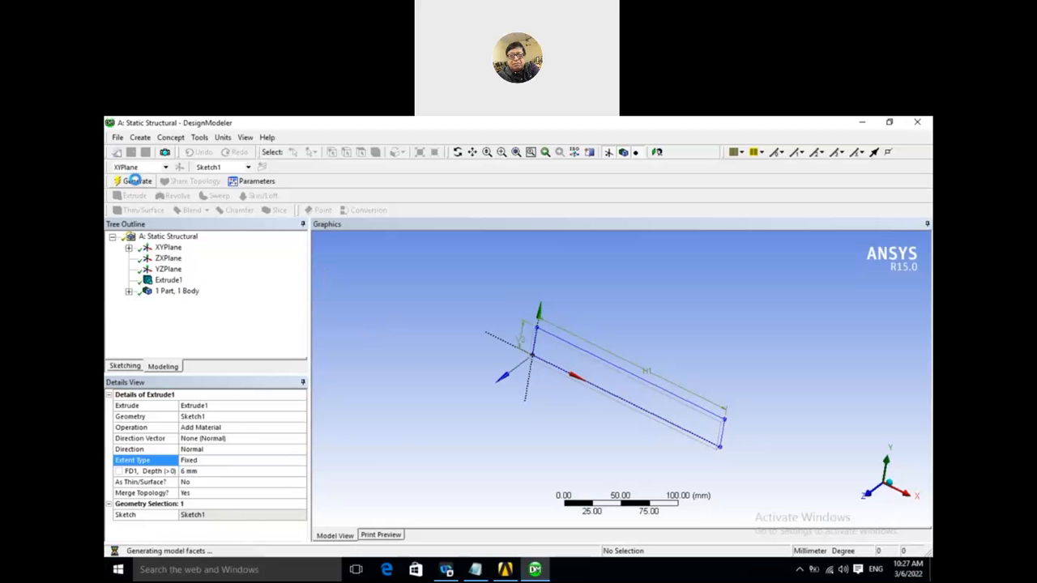
middle_click_drag(354, 387, 447, 400)
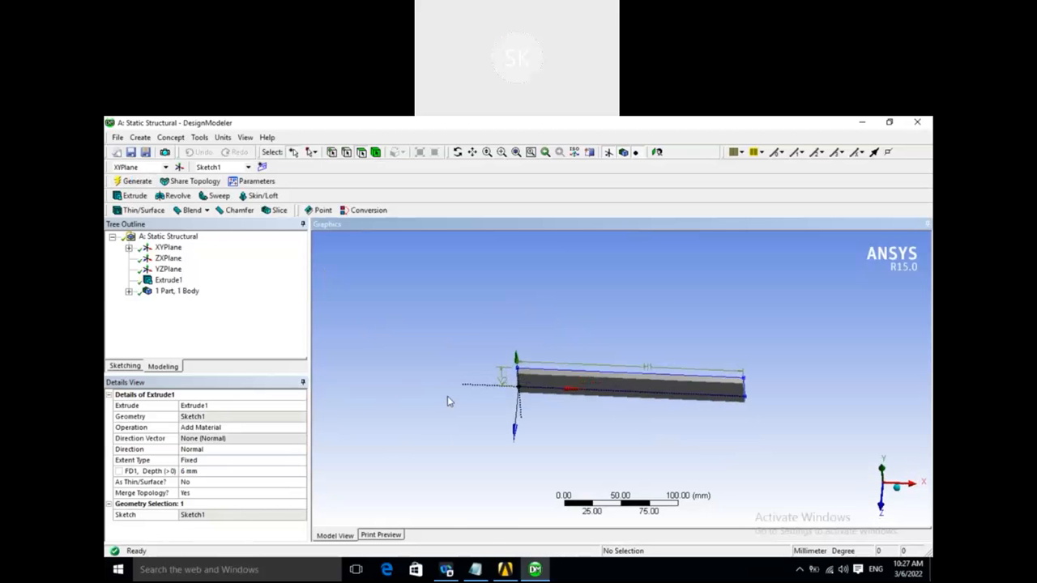
- Switch to Workbench, check the project's unit system, and open the Static Structural system's model in Mechanical
left_click(506, 571)
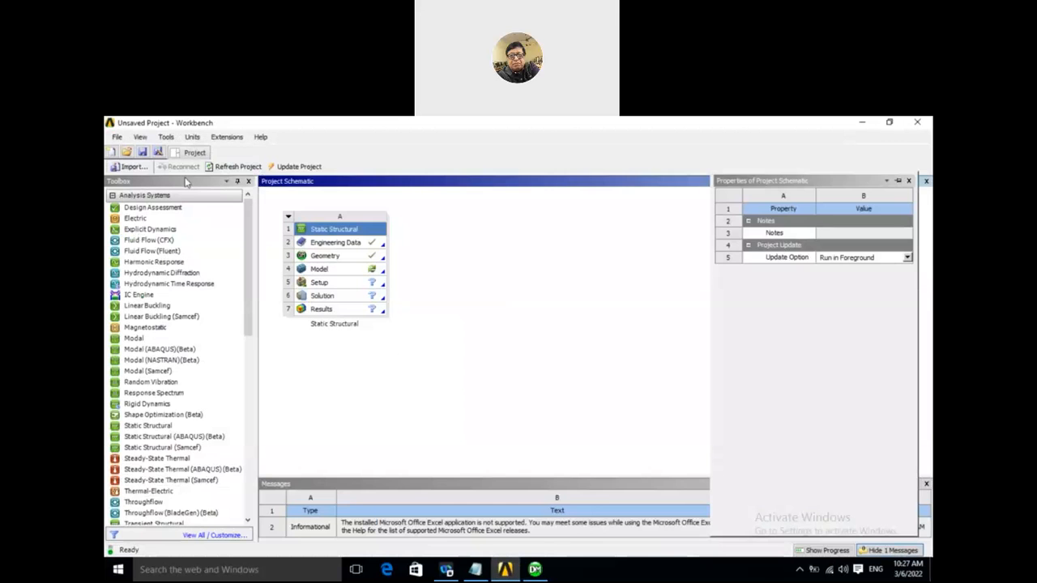
left_click(193, 137)
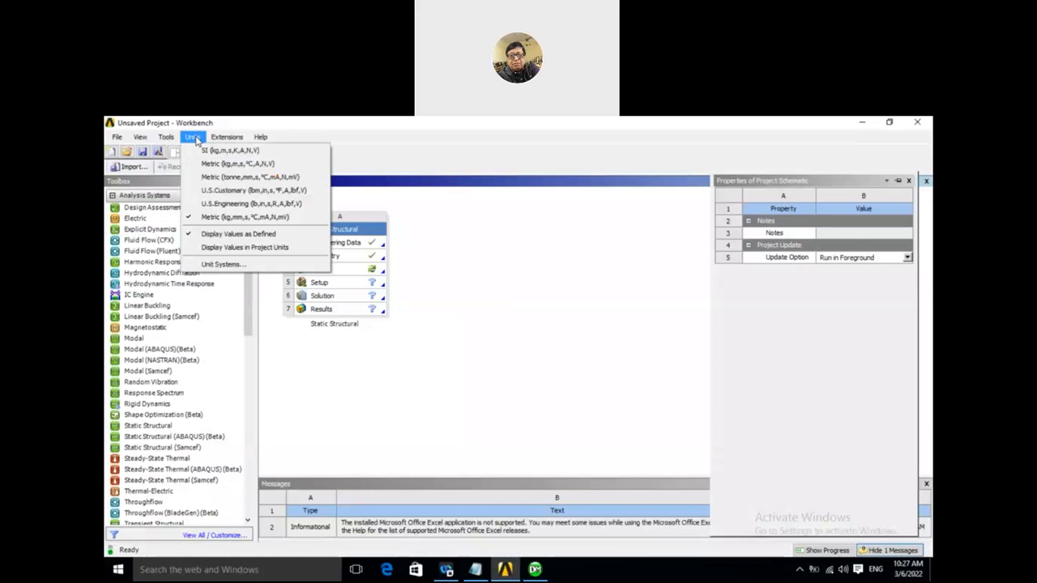
left_click(496, 273)
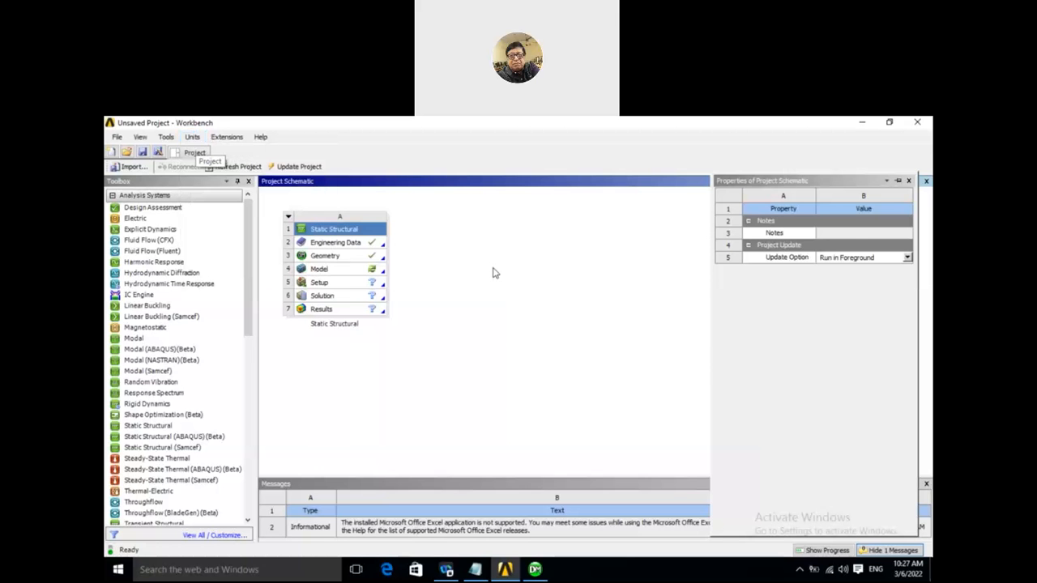
double_click(361, 270)
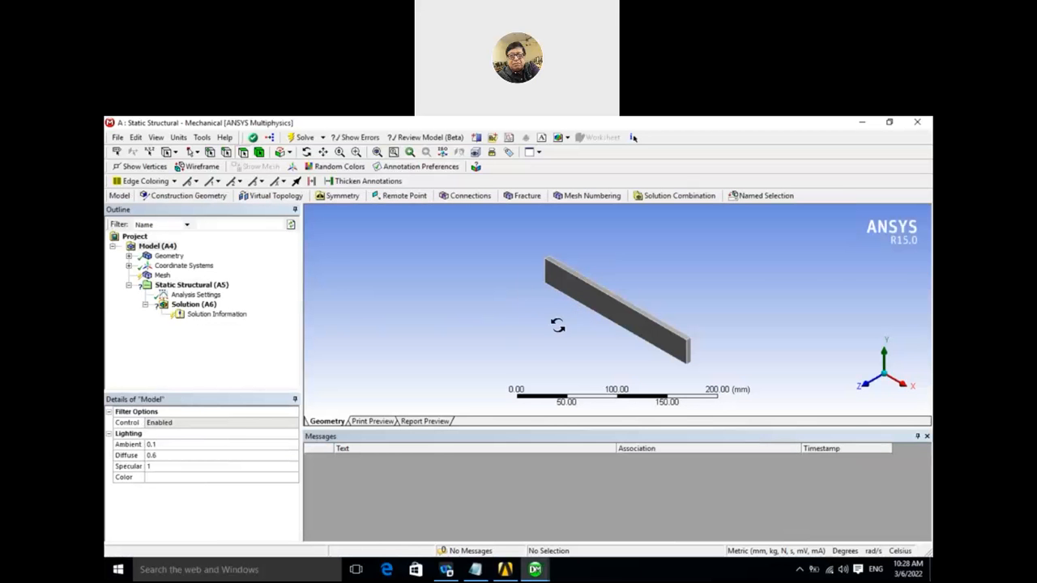
- Examine the solid's material assignment, the global coordinate system's origin and axes, and the active unit system
left_click_drag(557, 325, 470, 322)
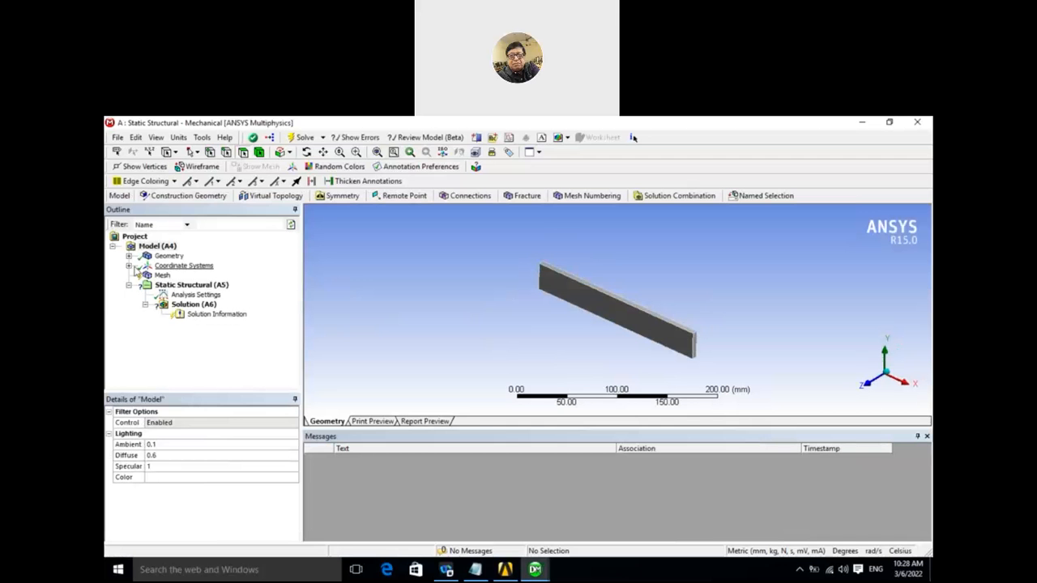
left_click(128, 257)
left_click(178, 267)
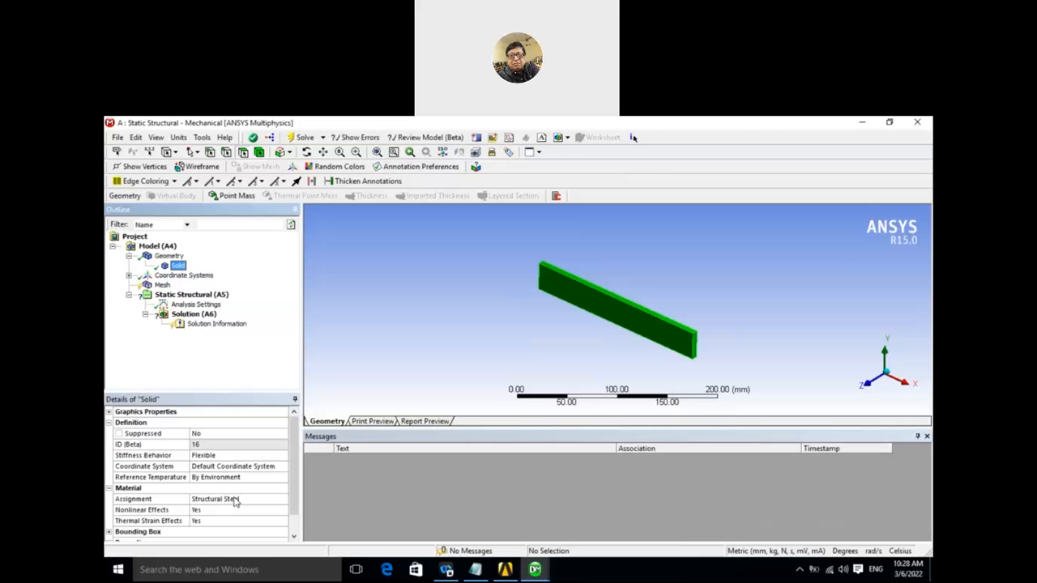
middle_click_drag(389, 265, 407, 285)
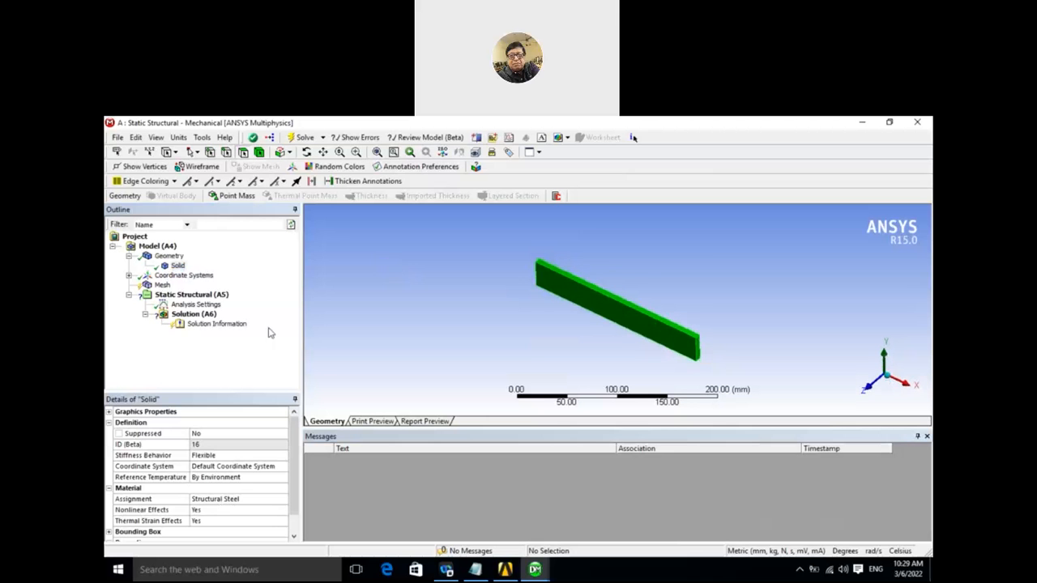
left_click(128, 276)
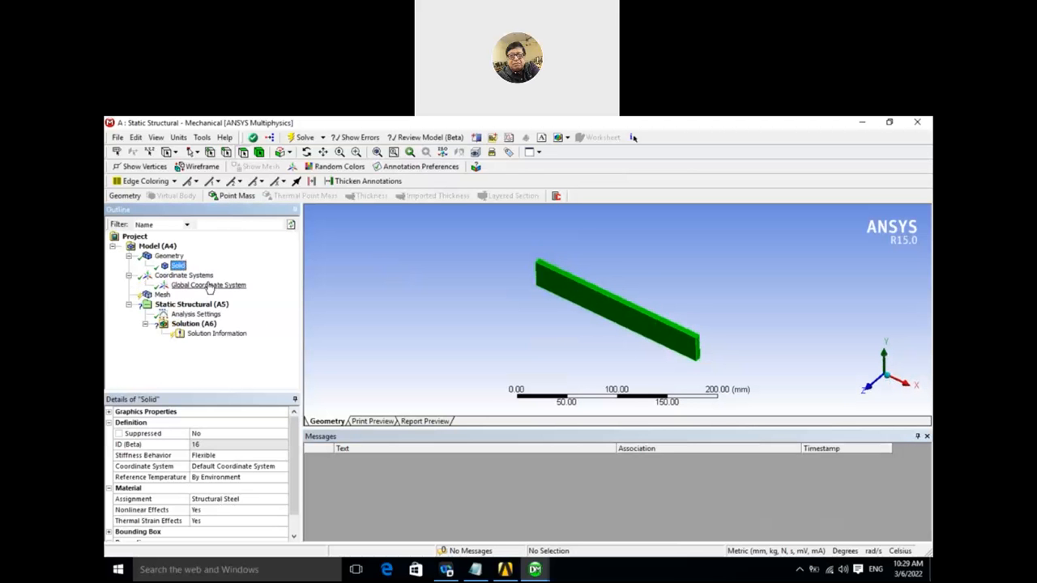
left_click(208, 285)
mouse_move(547, 306)
middle_mouse_down()
mouse_move(586, 325)
mouse_move(602, 310)
mouse_move(557, 290)
middle_mouse_up()
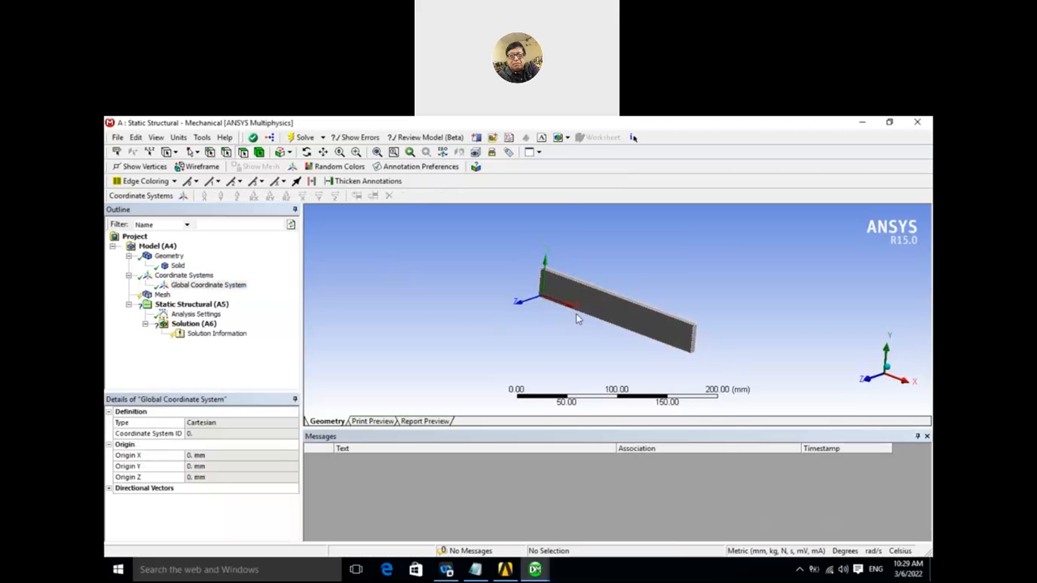
mouse_move(430, 338)
middle_mouse_down()
mouse_move(444, 343)
mouse_move(429, 335)
middle_mouse_up()
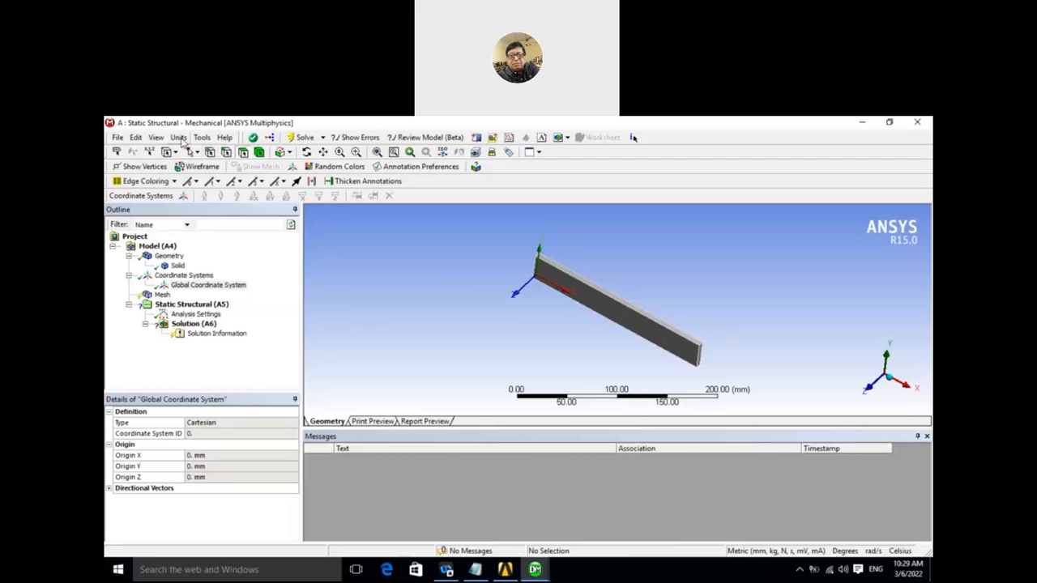
left_click(179, 138)
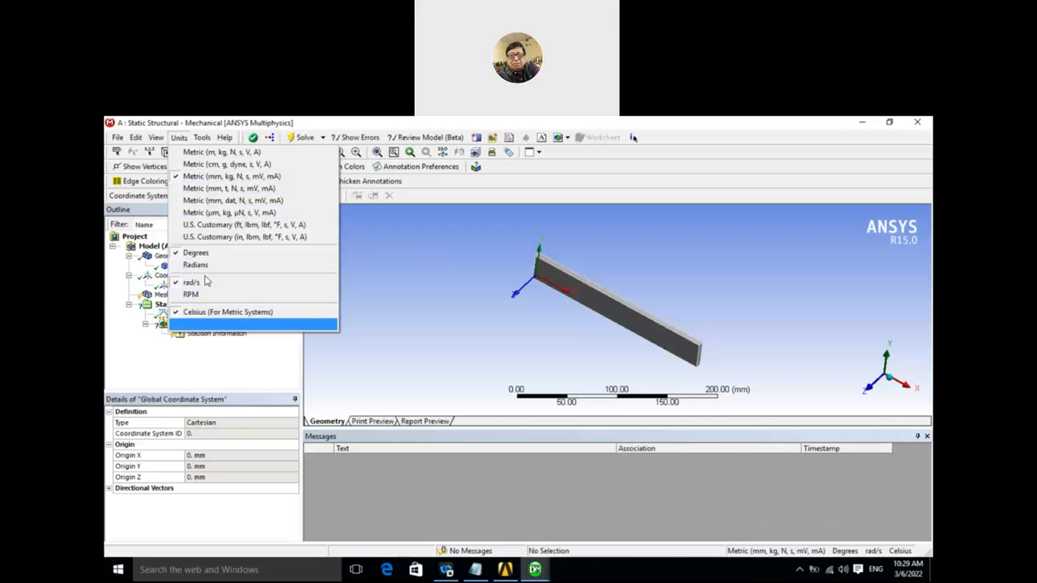
left_click(383, 247)
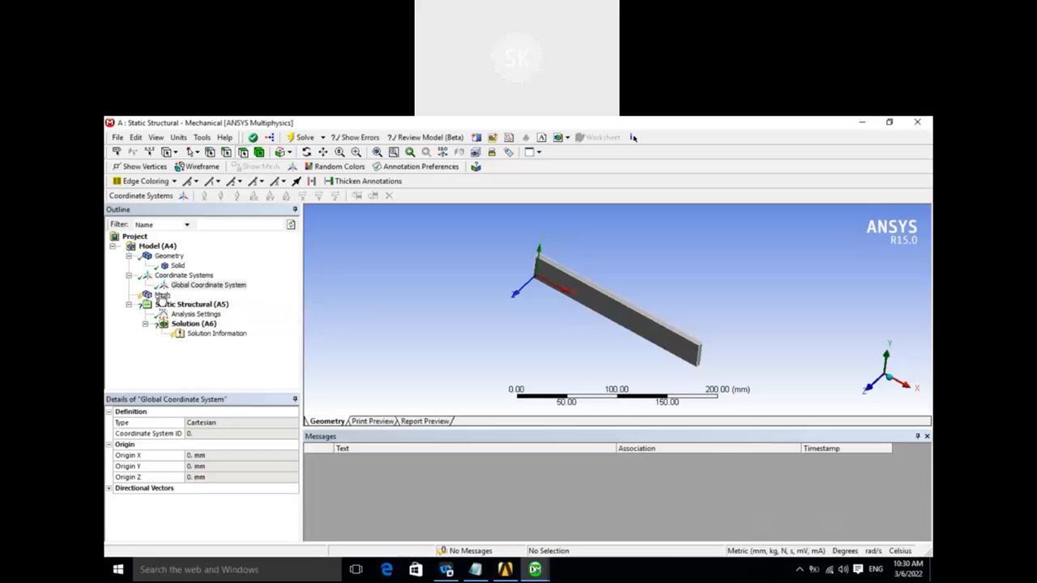
- Set the mesh's physics preference to Mechanical and expand its sizing settings, leaving the relevance at 0
left_click(162, 295)
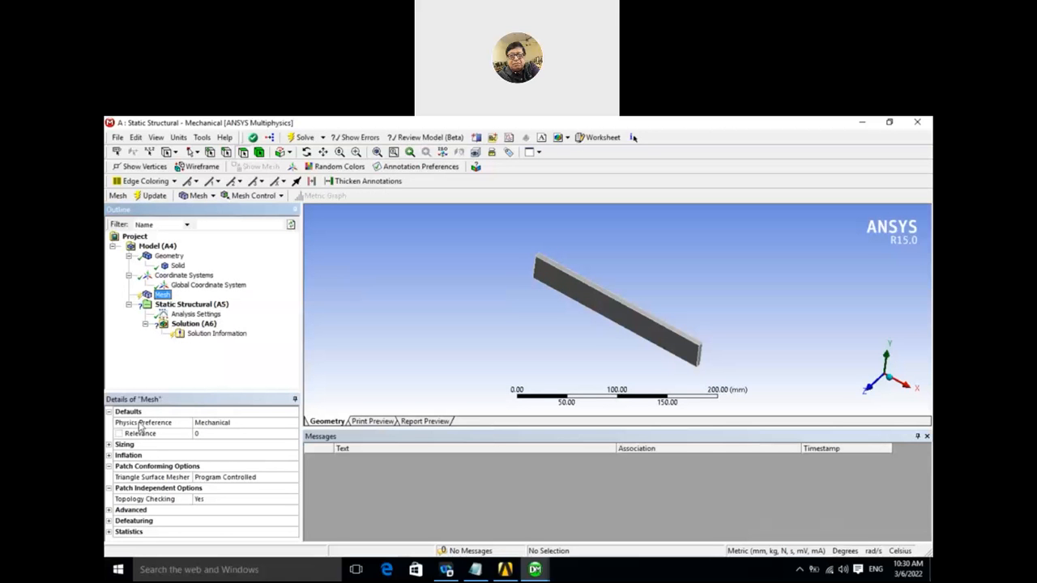
left_click(259, 428)
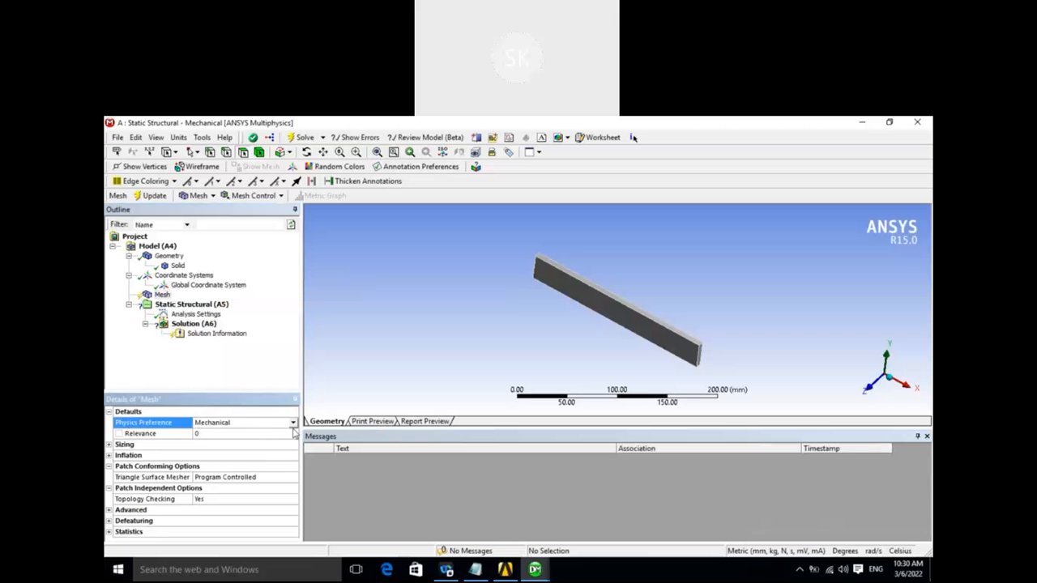
left_click(293, 427)
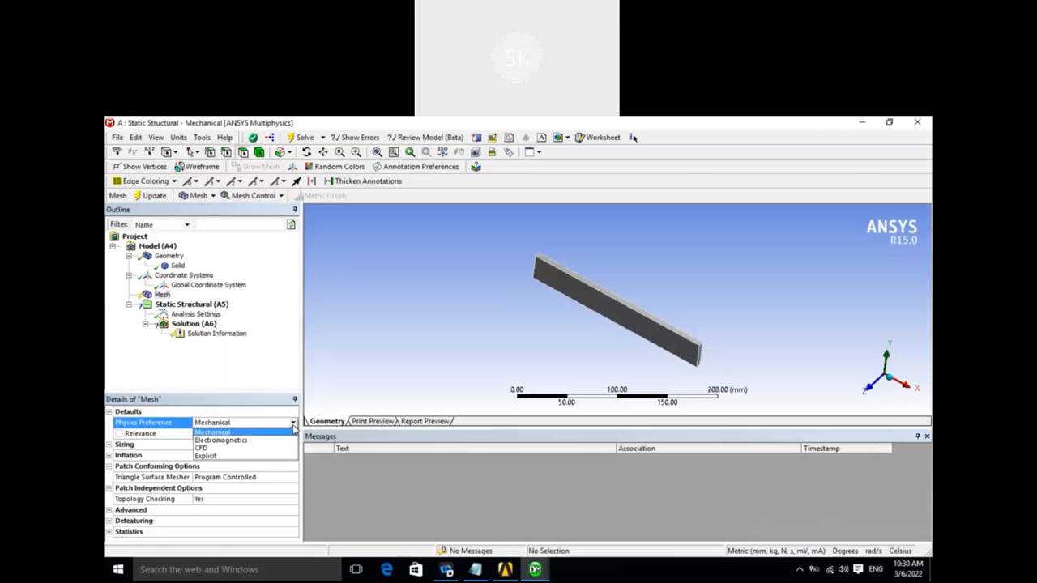
left_click(211, 433)
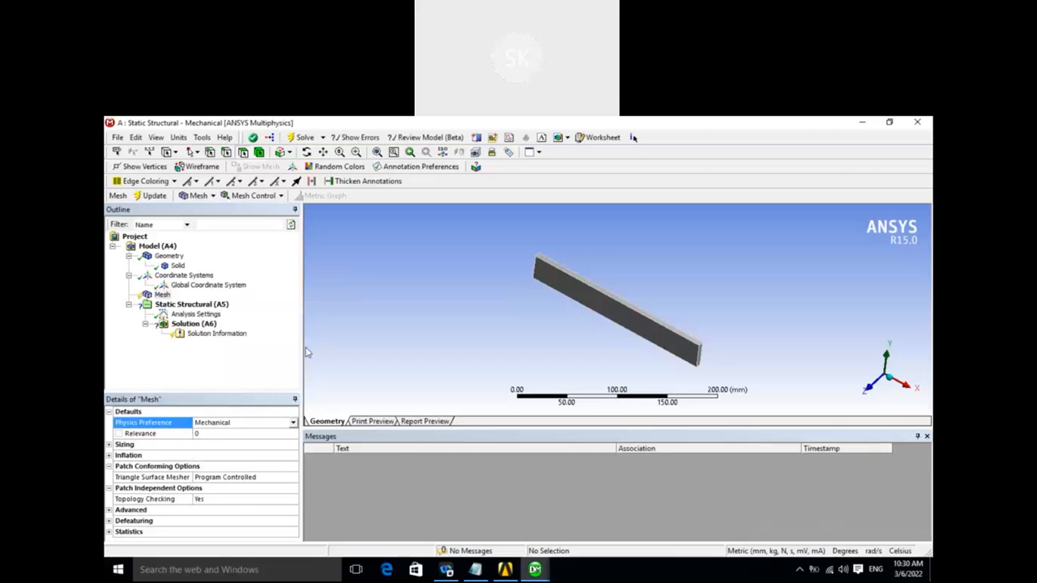
left_click(163, 296)
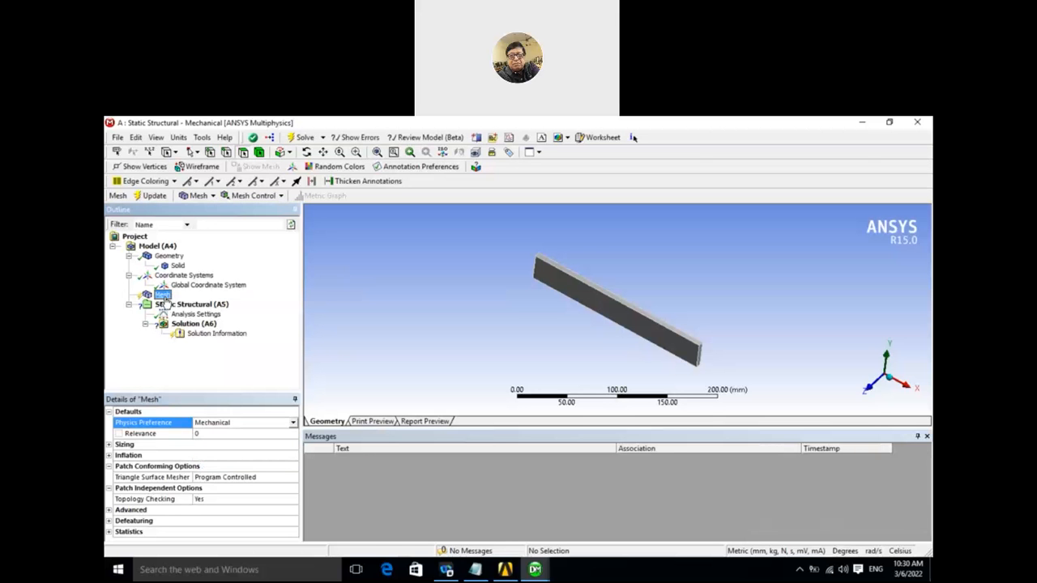
left_click(110, 446)
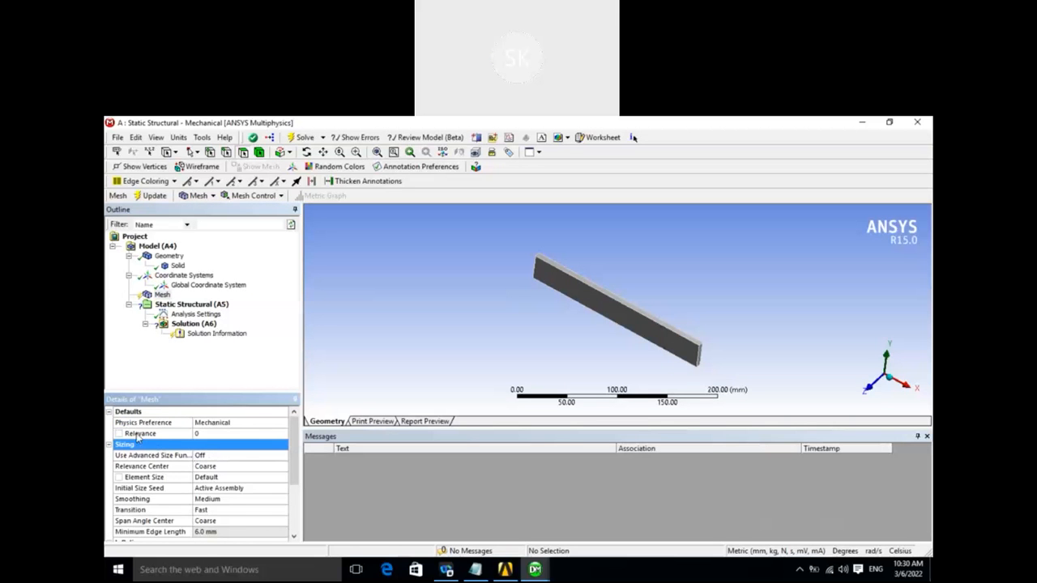
left_click(205, 435)
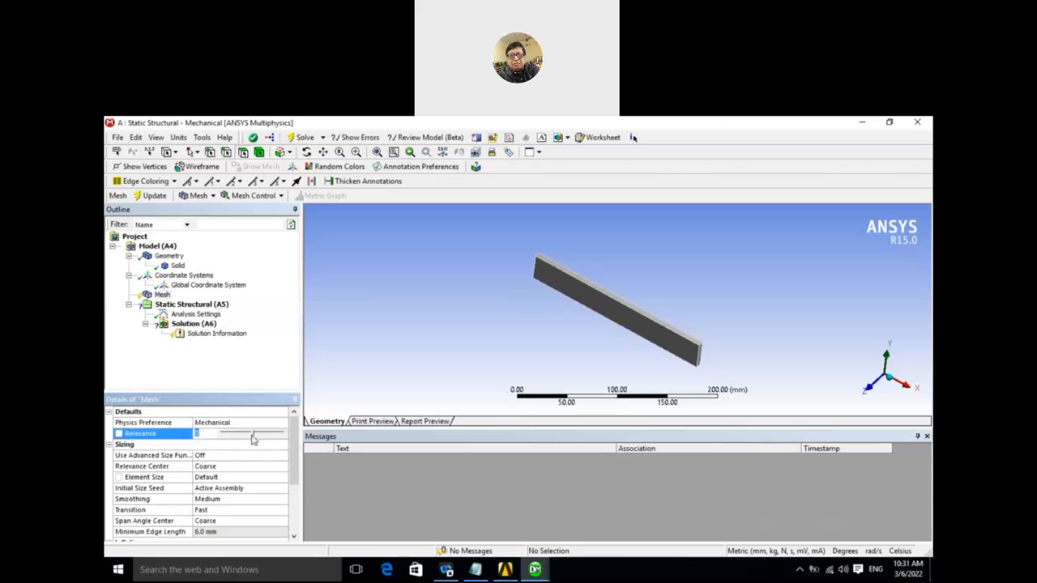
mouse_move(252, 438)
left_mouse_down()
mouse_move(222, 439)
mouse_move(284, 444)
mouse_move(252, 440)
left_mouse_up()
- Set the mesh's relevance center to Medium and generate the mesh on the bar
left_click(221, 469)
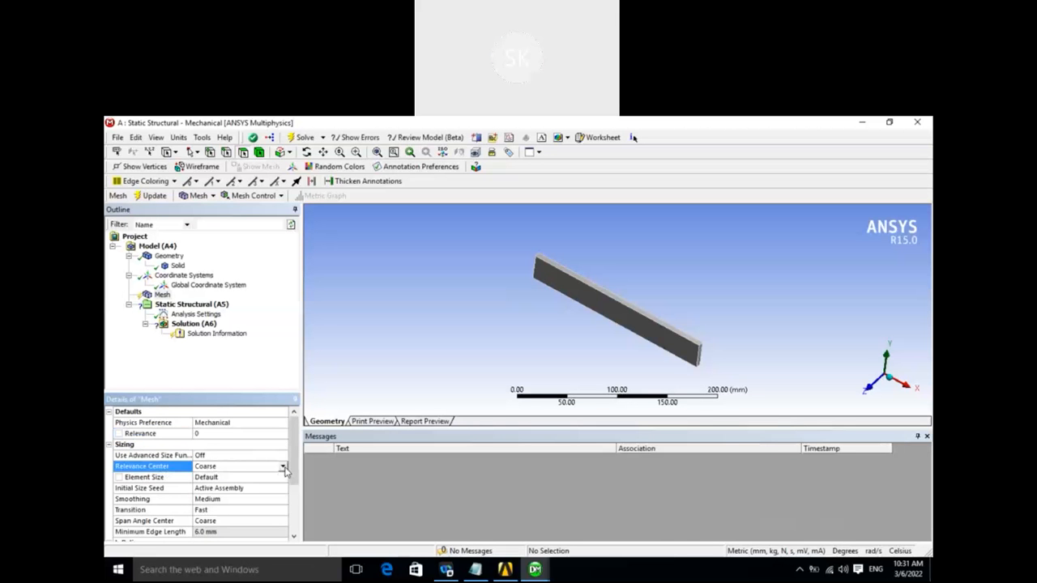
left_click(284, 468)
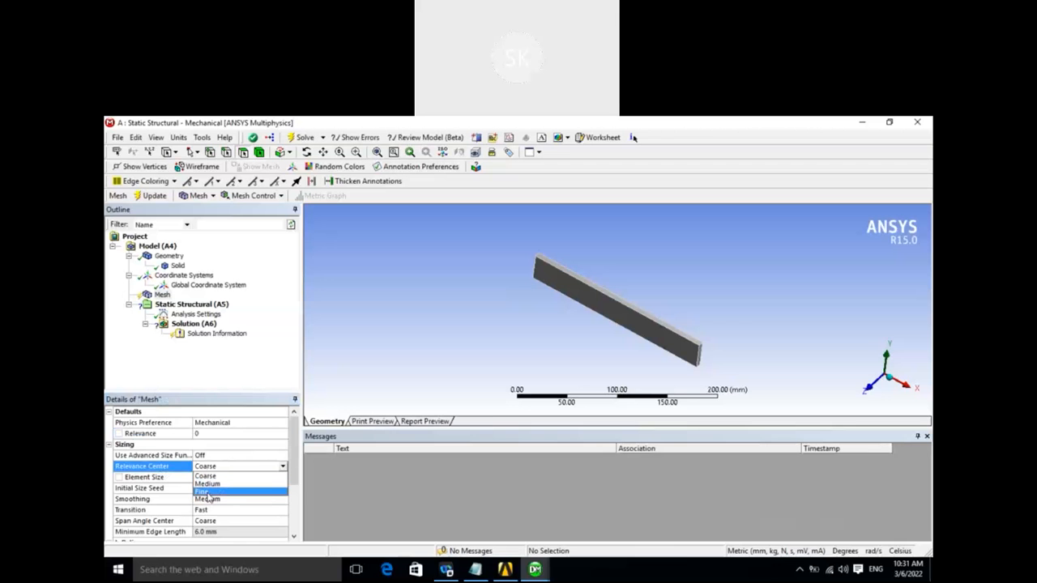
left_click(208, 485)
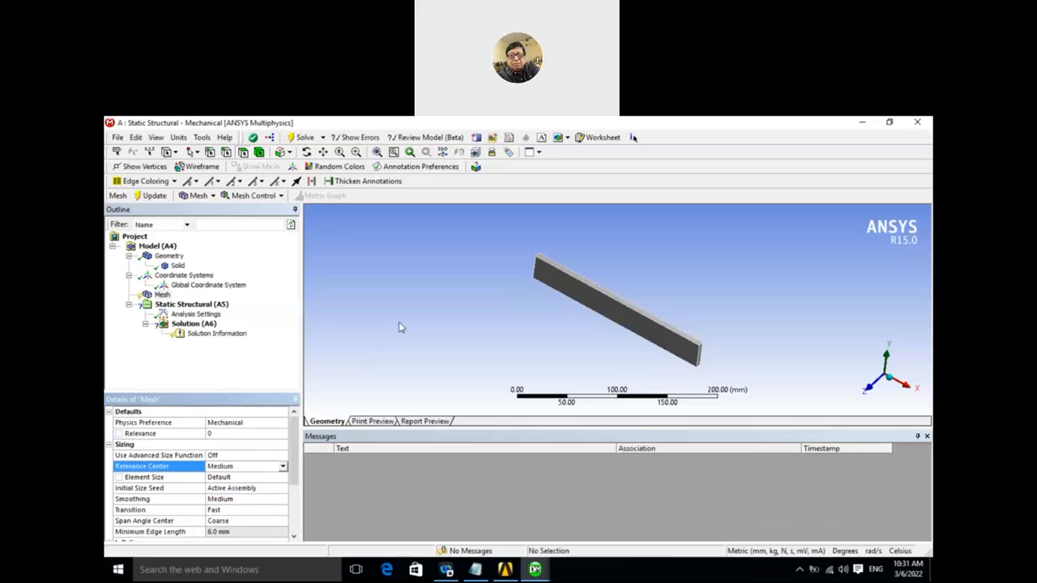
mouse_move(405, 328)
left_mouse_down()
mouse_move(458, 297)
mouse_move(525, 313)
mouse_move(501, 306)
left_mouse_up()
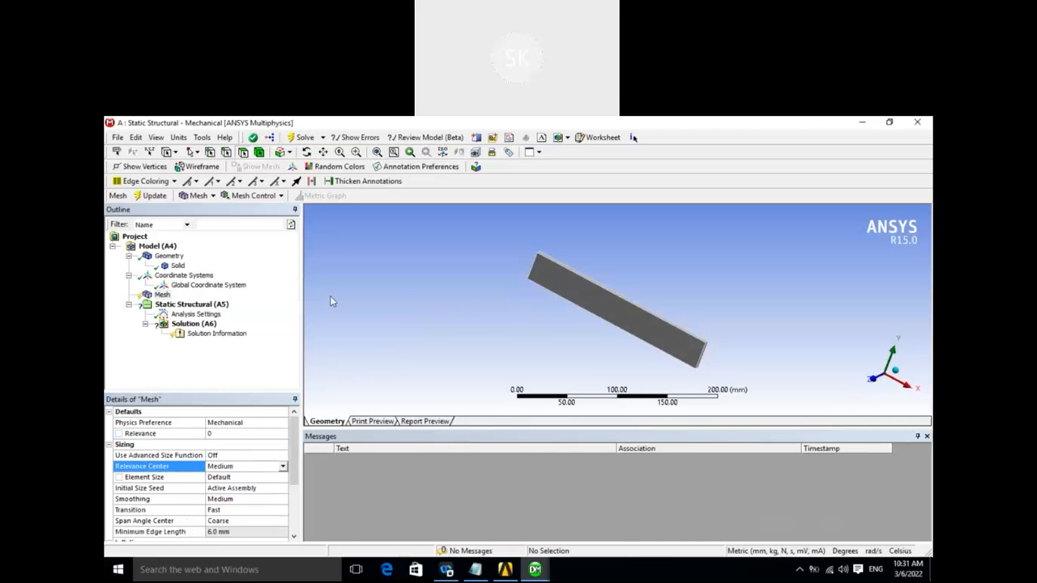
left_click(161, 294)
right_click(159, 296)
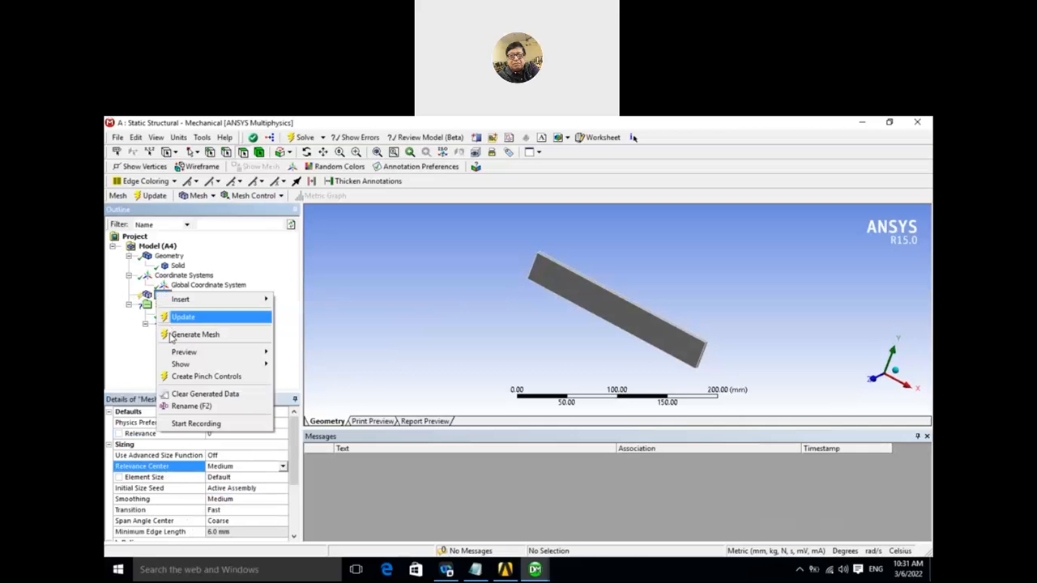
left_click(185, 334)
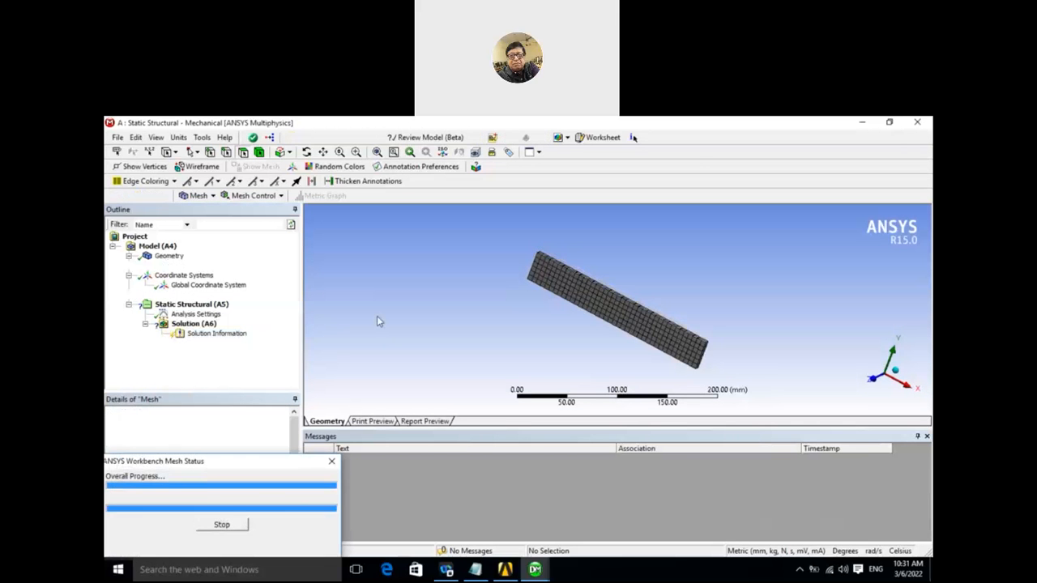
middle_click_drag(478, 325, 421, 311)
mouse_move(491, 313)
middle_mouse_down()
mouse_move(481, 338)
mouse_move(474, 310)
middle_mouse_up()
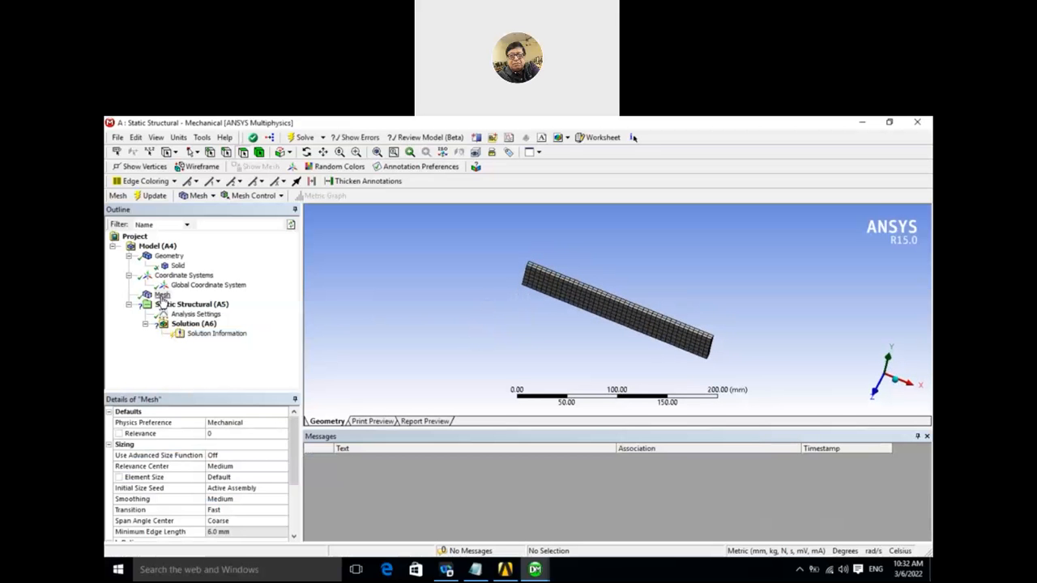
- Clear the generated mesh data from the model
right_click(162, 298)
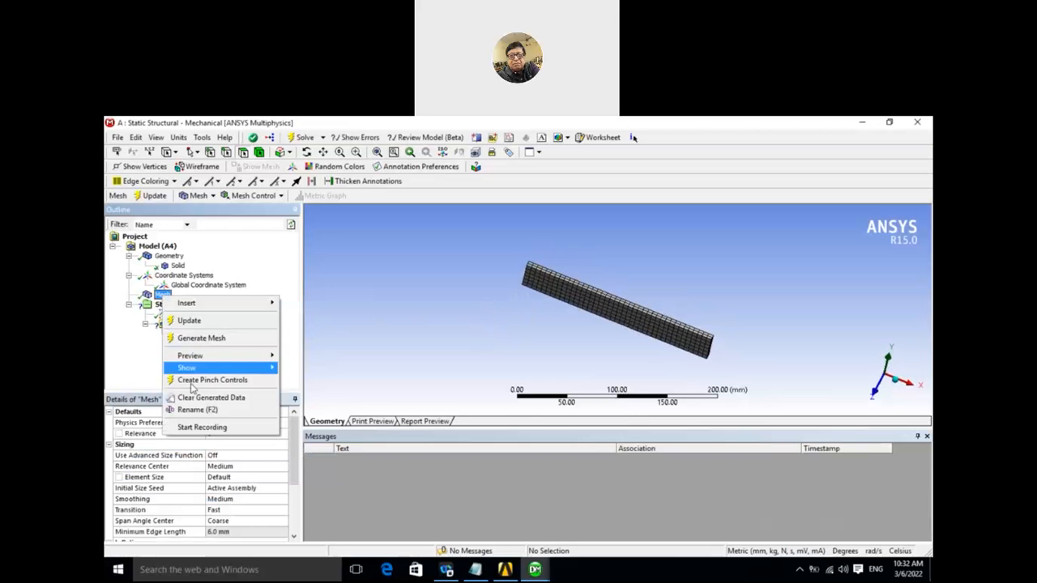
left_click(195, 400)
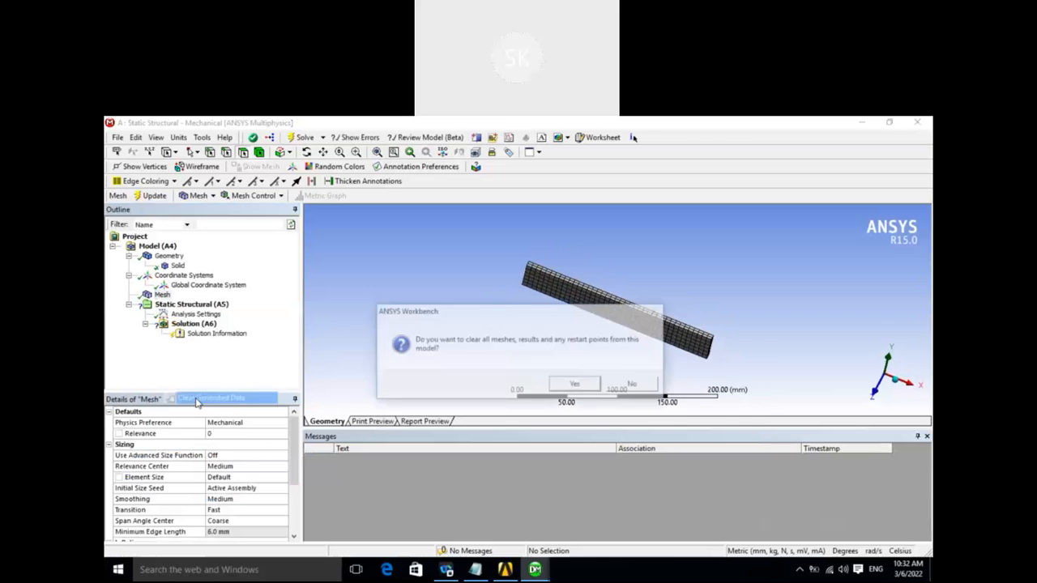
left_click(576, 386)
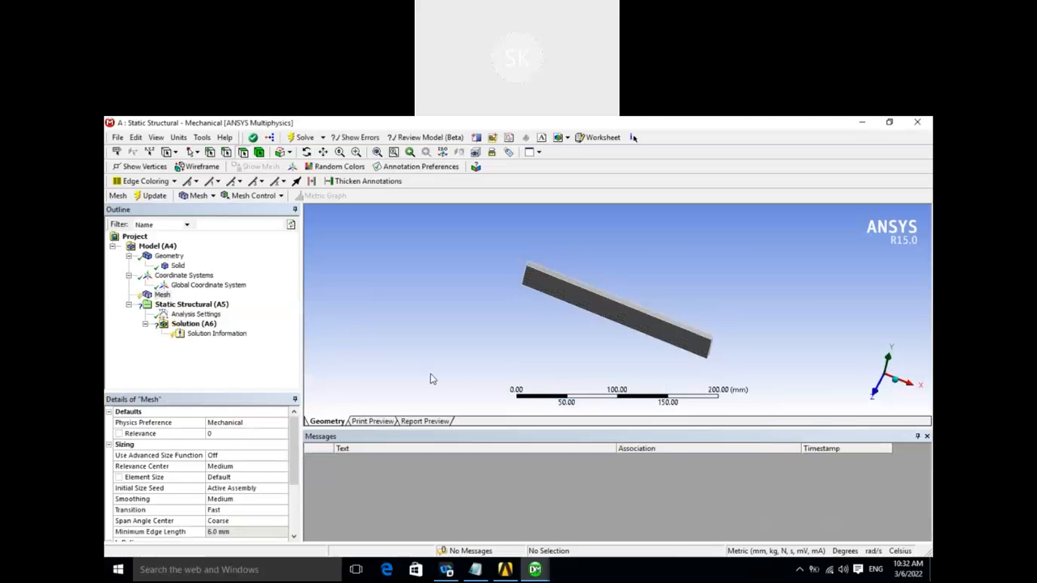
- Set the mesh's relevance center to Fine and generate the mesh on the bar
left_click(252, 466)
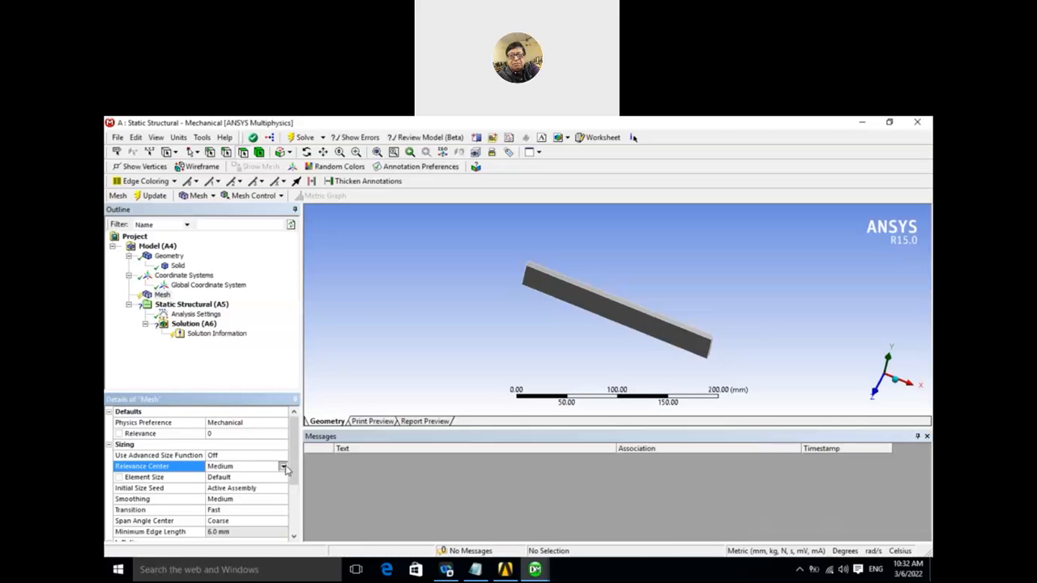
left_click(283, 468)
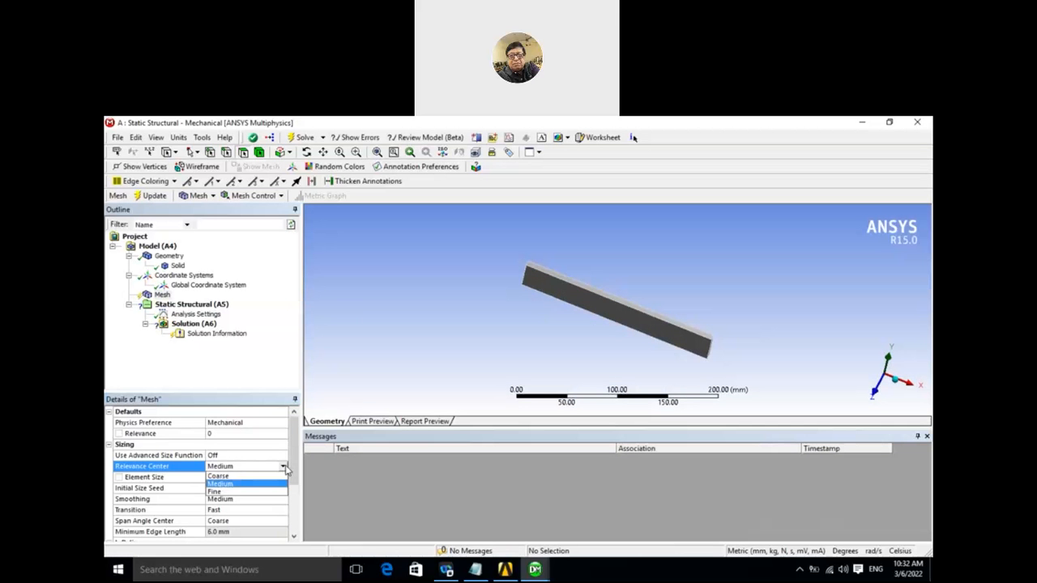
left_click(233, 493)
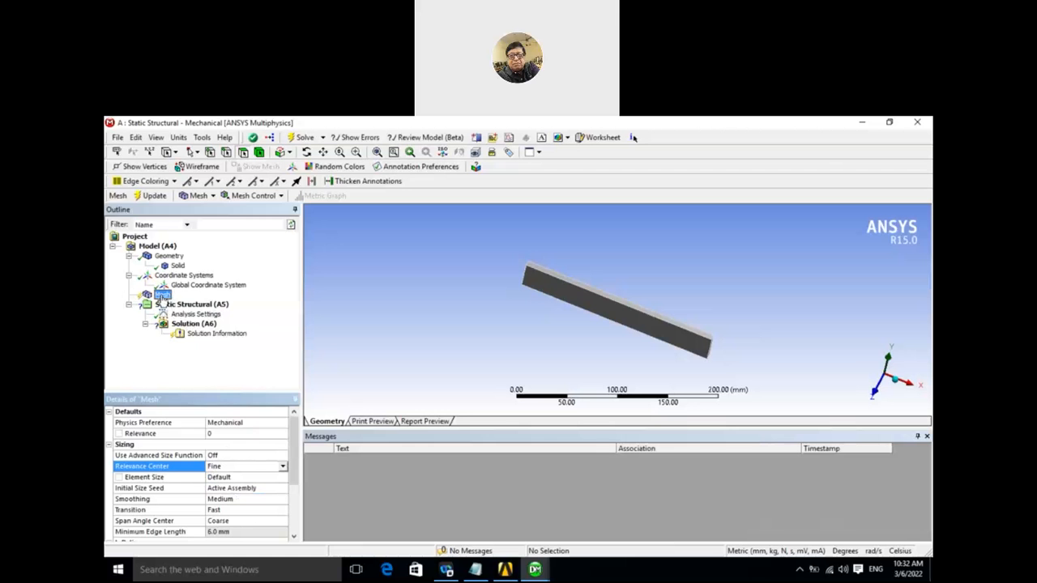
right_click(162, 296)
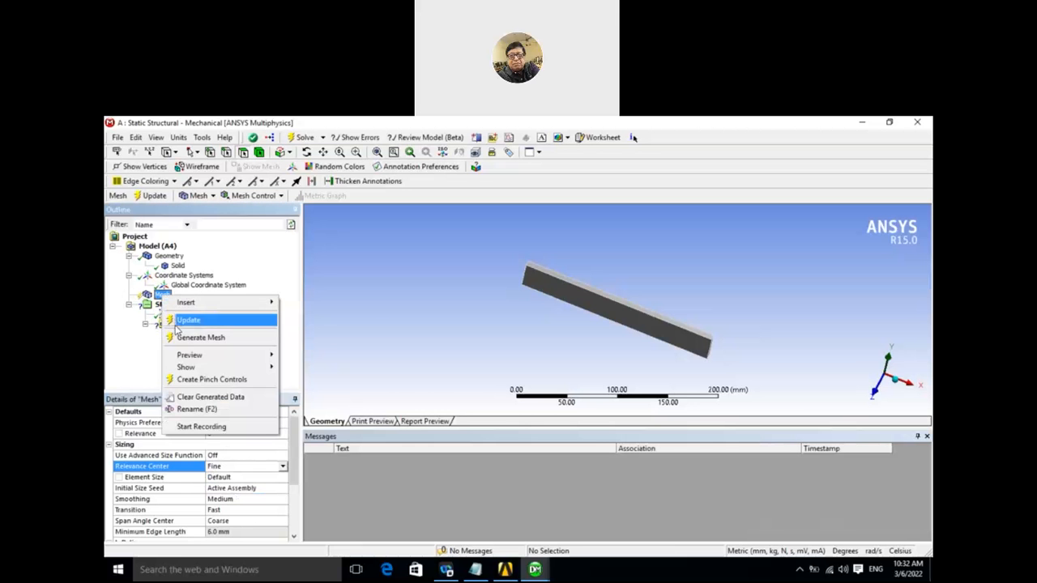
left_click(200, 337)
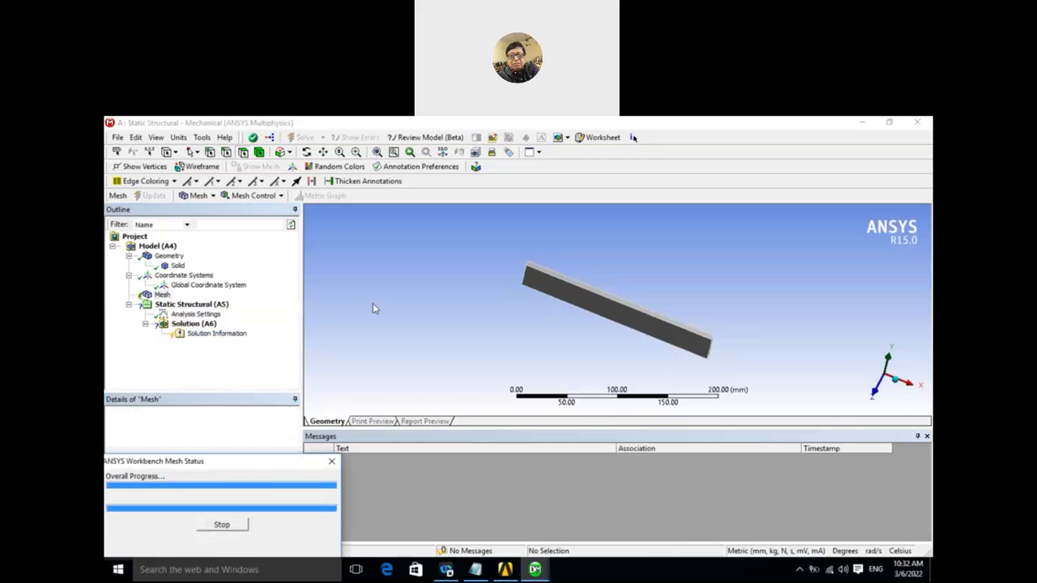
middle_click_drag(468, 304, 487, 300)
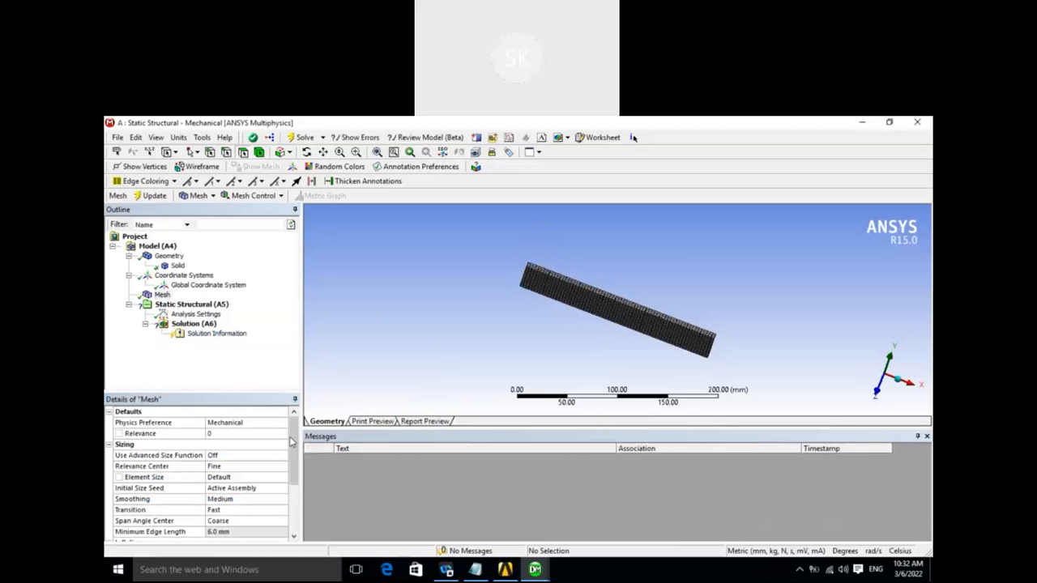
- Expand the mesh statistics to check the number of nodes and elements
left_click_drag(297, 442, 296, 527)
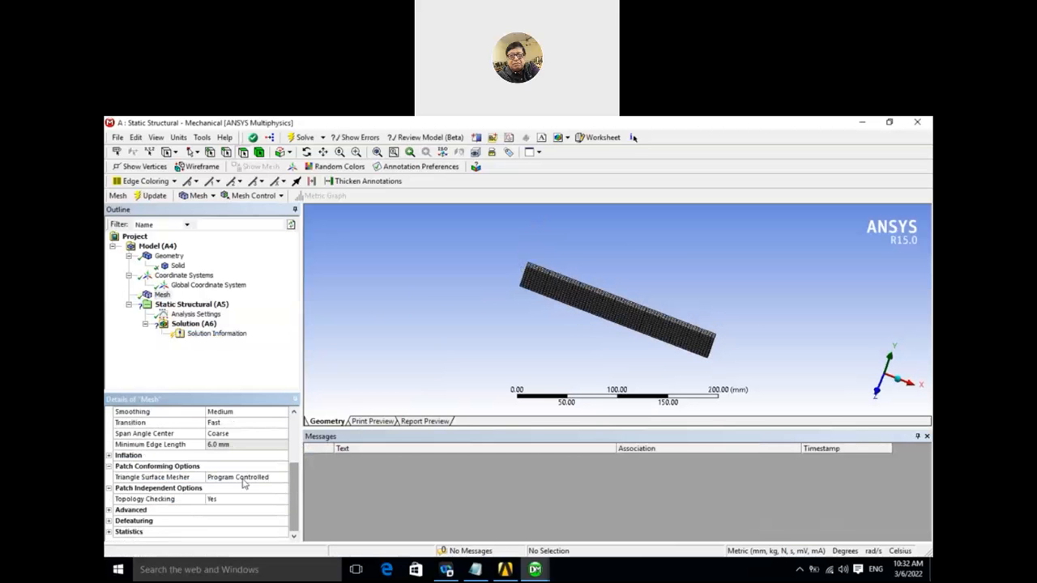
left_click(110, 532)
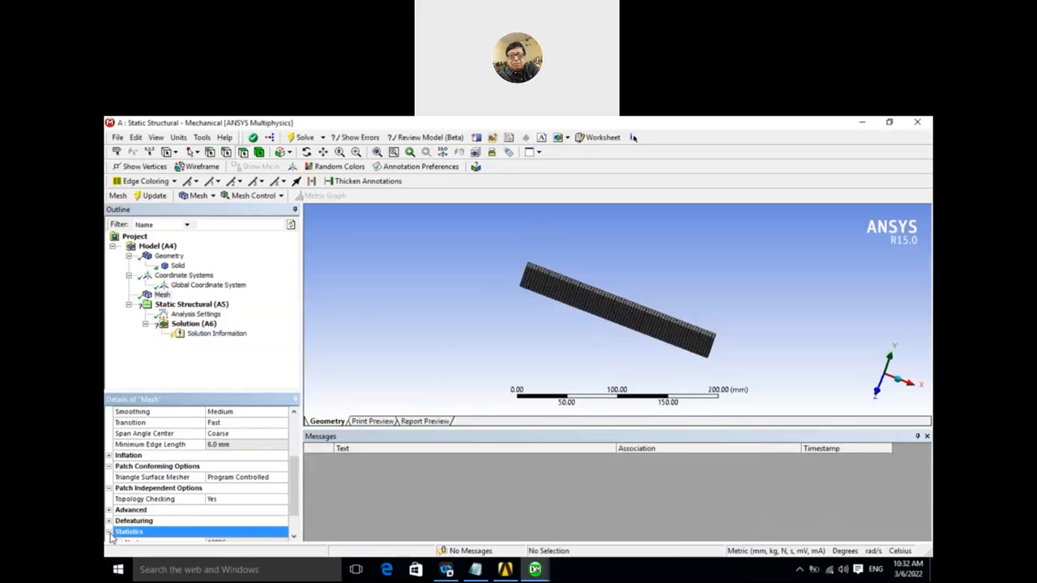
left_click_drag(297, 485, 293, 520)
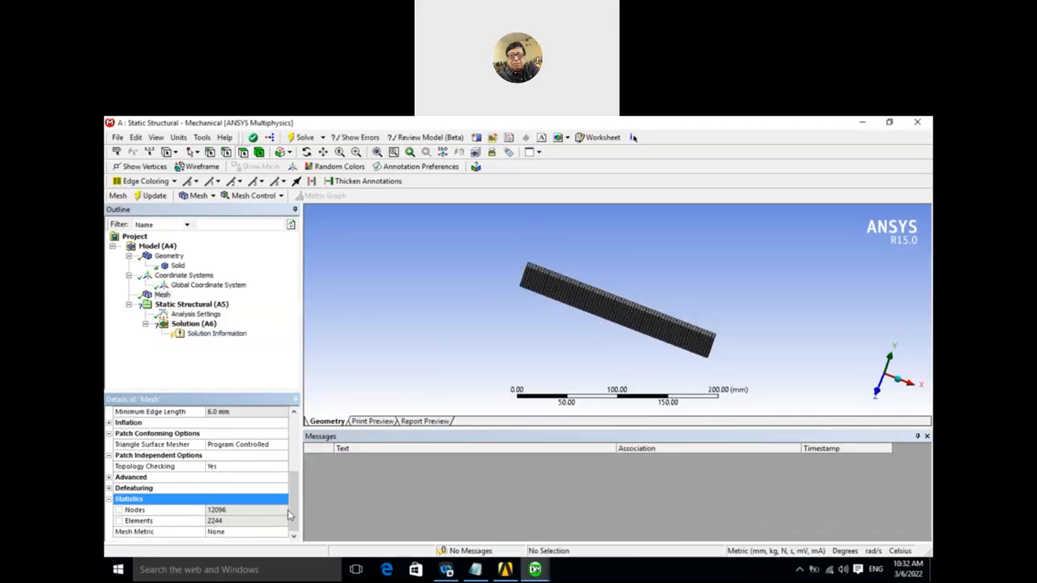
- Set the mesh's relevance center to Medium and regenerate the mesh on the bar
left_click_drag(293, 516, 297, 449)
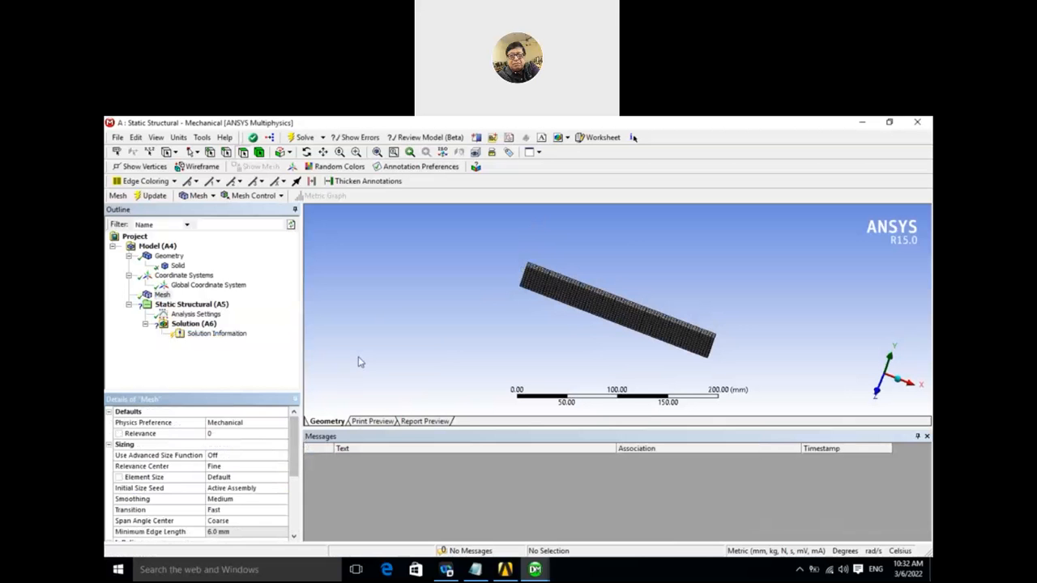
middle_click_drag(361, 362, 341, 345)
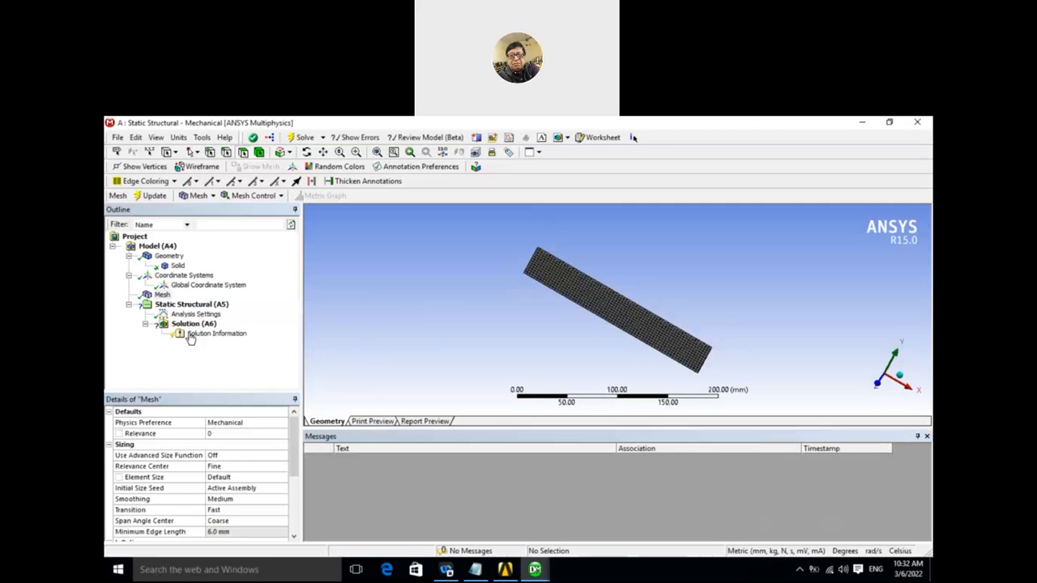
left_click(252, 467)
left_click(282, 469)
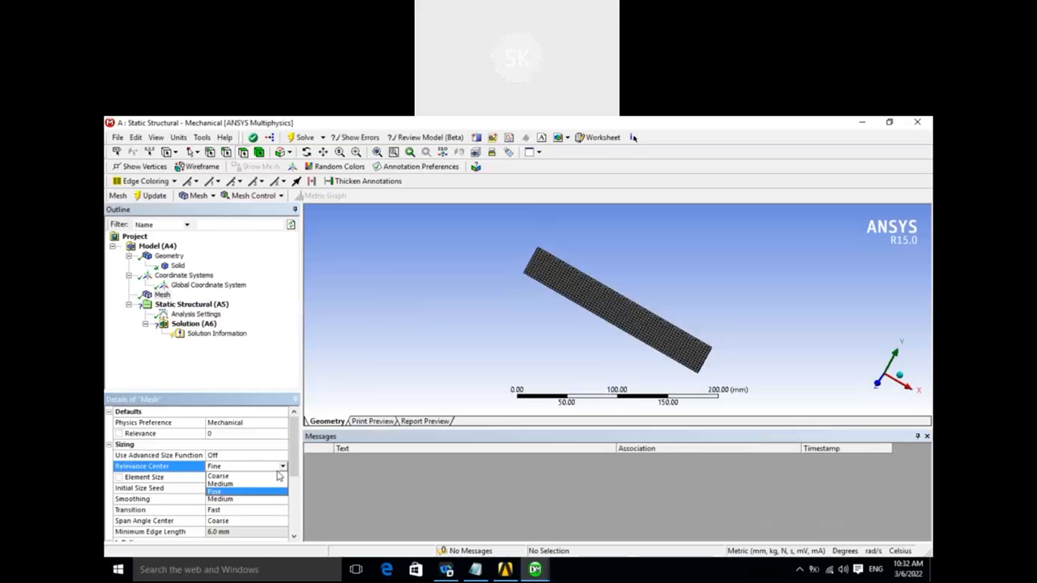
left_click(235, 486)
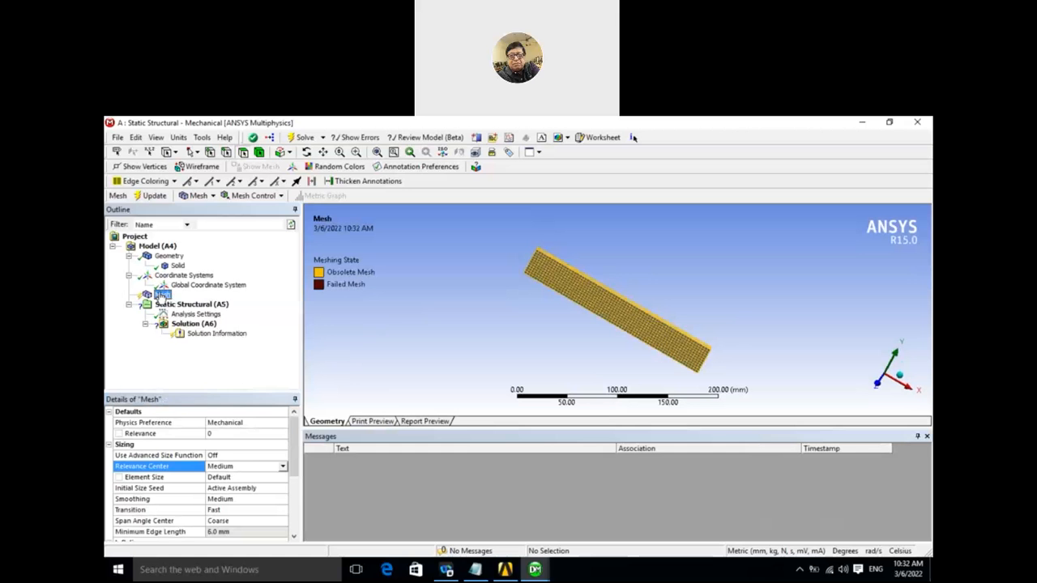
right_click(161, 295)
left_click(185, 318)
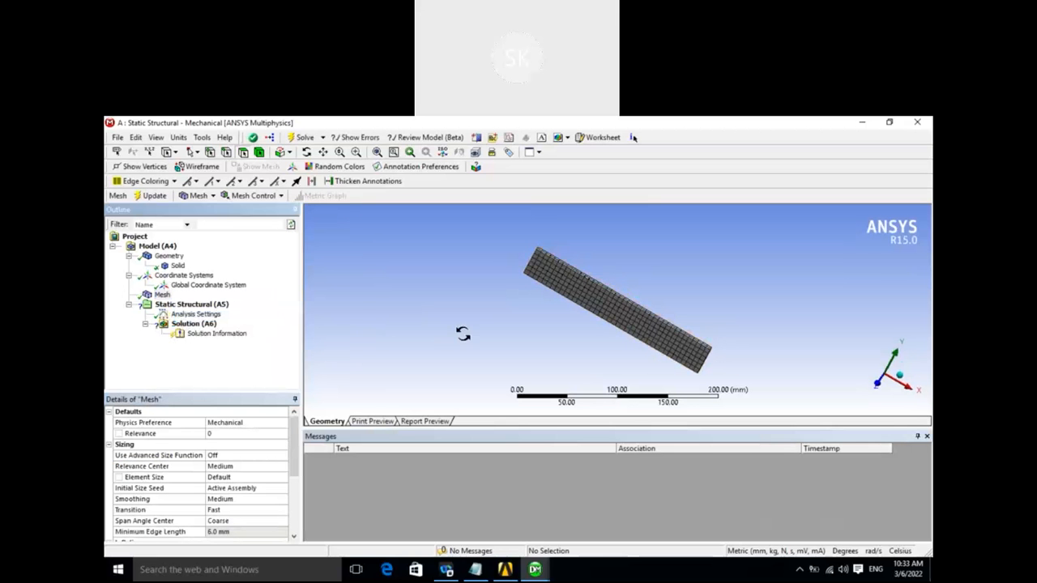
mouse_move(397, 320)
left_mouse_down()
mouse_move(343, 327)
mouse_move(359, 310)
mouse_move(410, 328)
mouse_move(399, 332)
left_mouse_up()
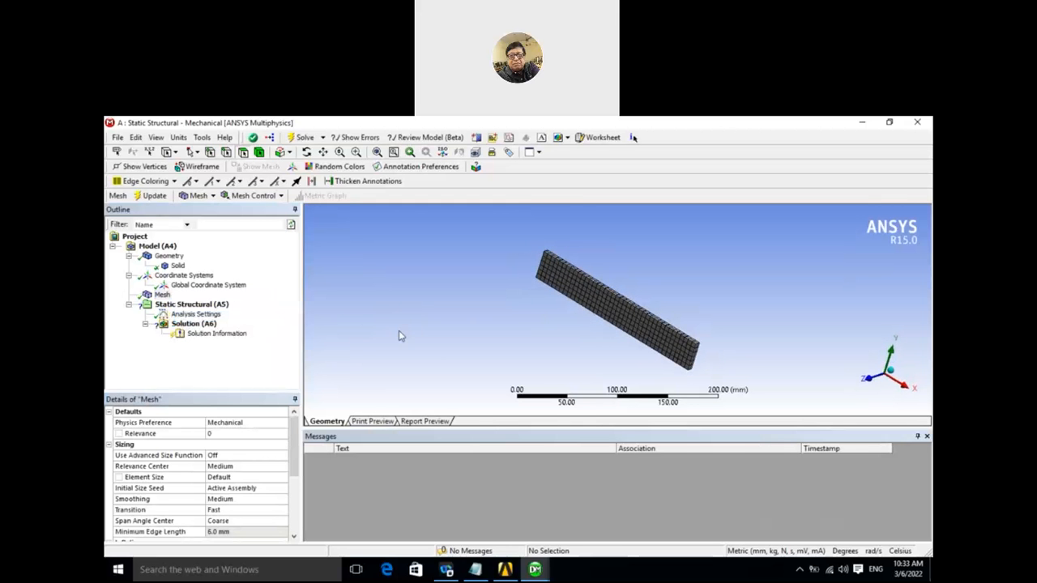
middle_click_drag(414, 336, 399, 330)
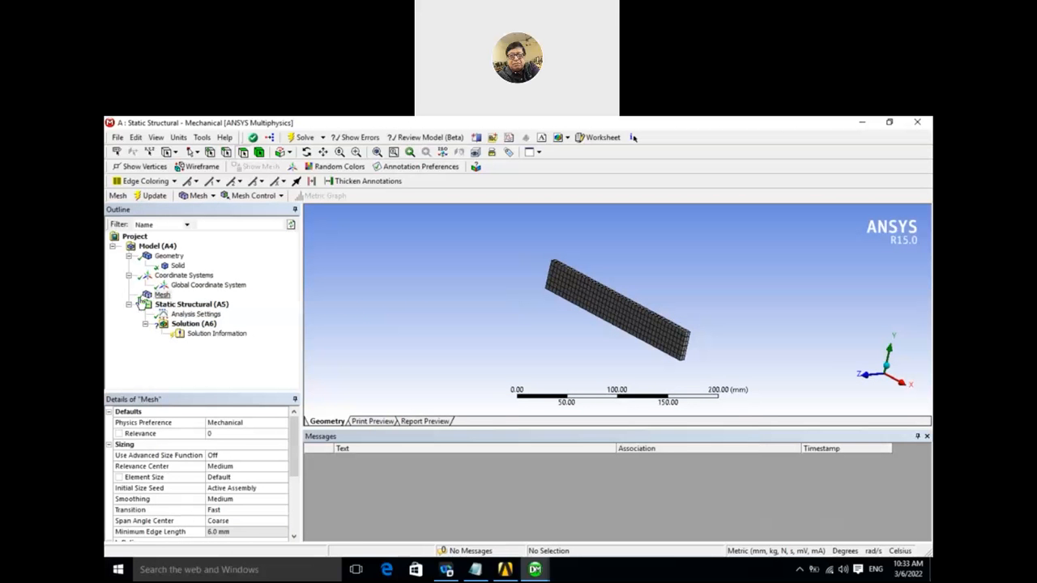
- Insert a fixed support in the static structural analysis and apply it to the two small end faces of the bar
left_click(213, 306)
right_click(216, 312)
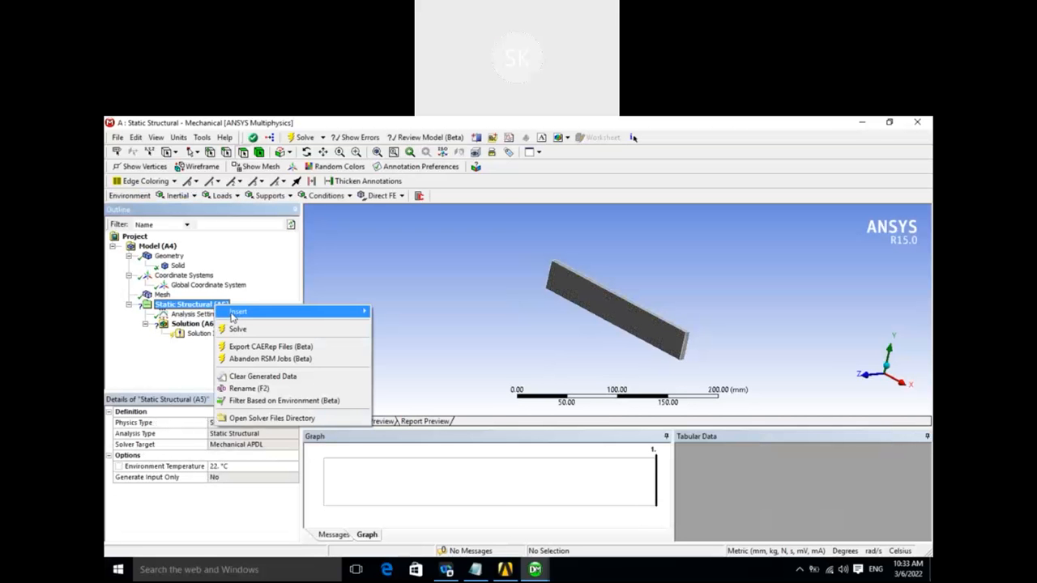
mouse_move(232, 315)
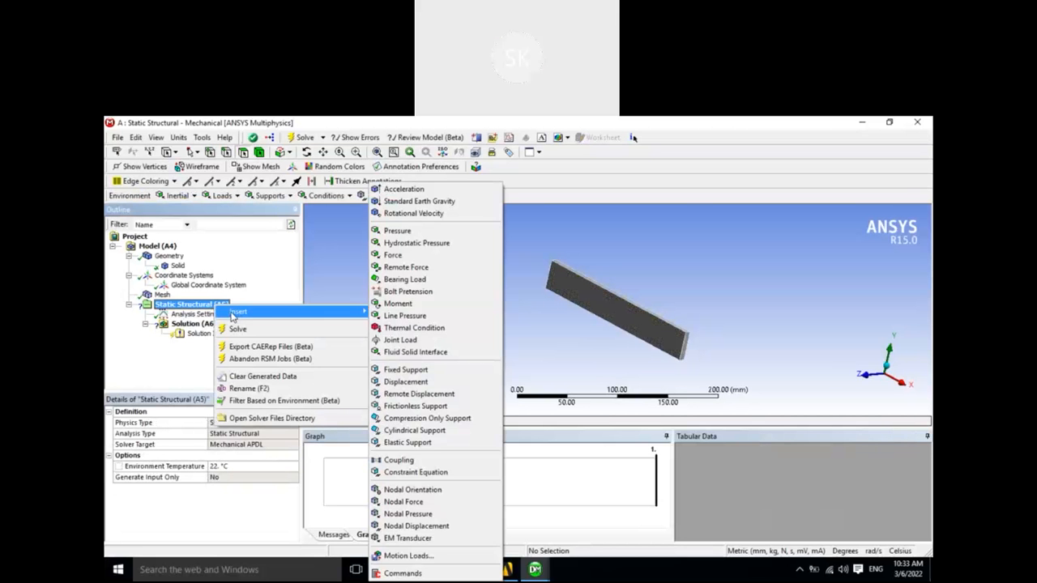
left_click(407, 371)
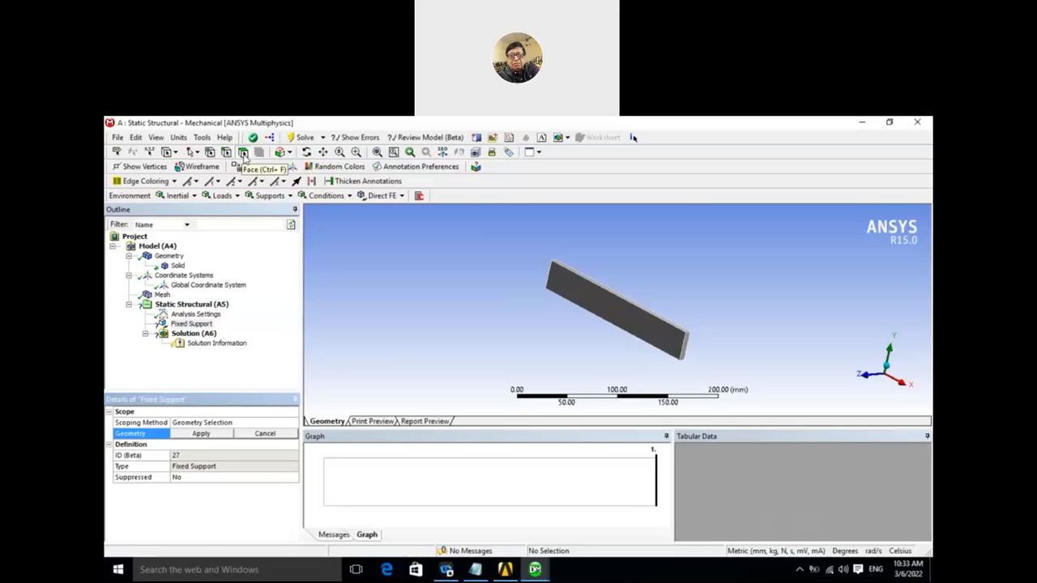
left_click(243, 154)
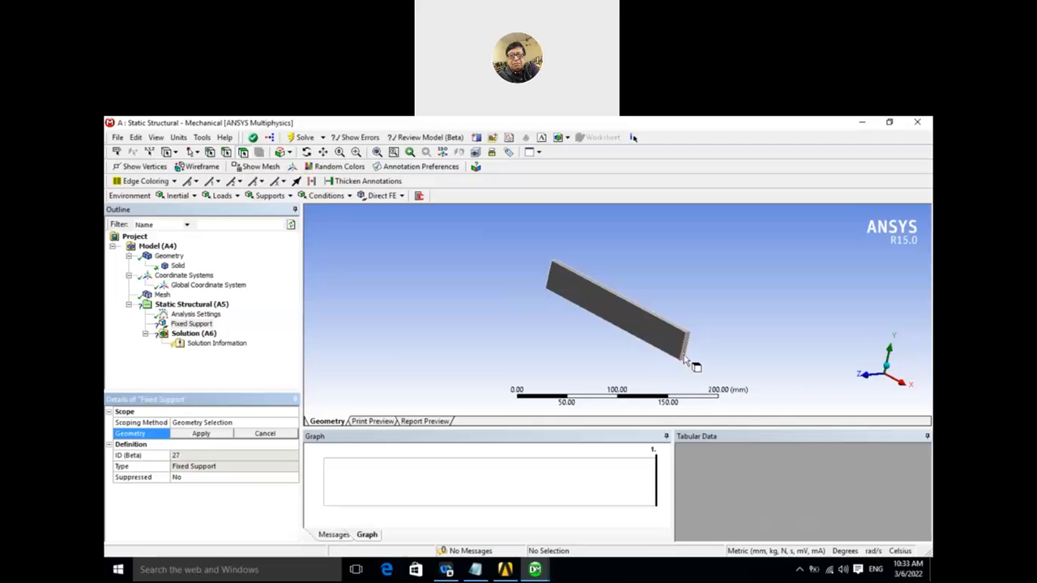
left_click(687, 364)
middle_click_drag(537, 328, 624, 335)
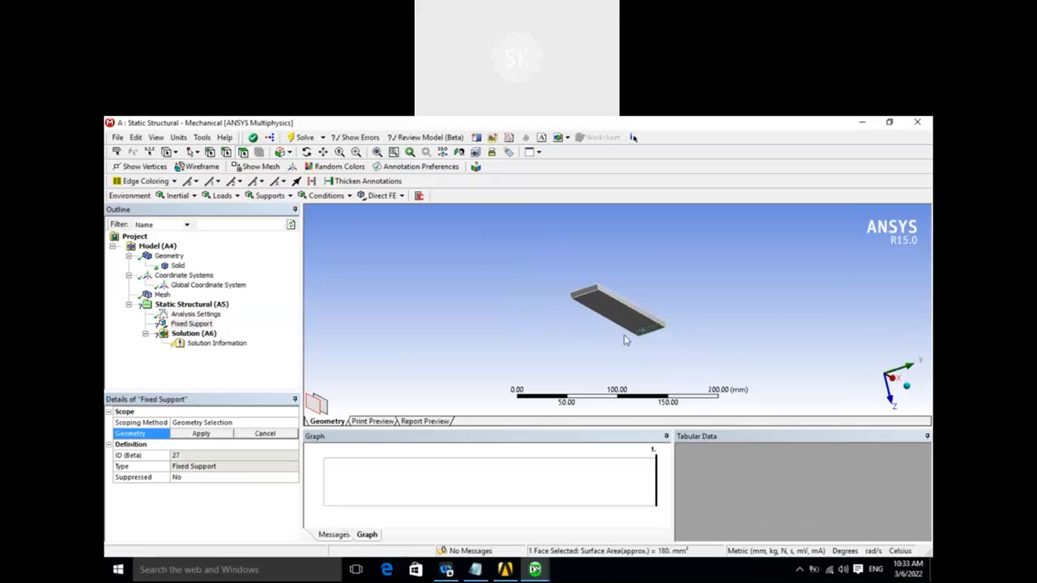
left_click(589, 299, "ctrl")
middle_click_drag(548, 323, 411, 283)
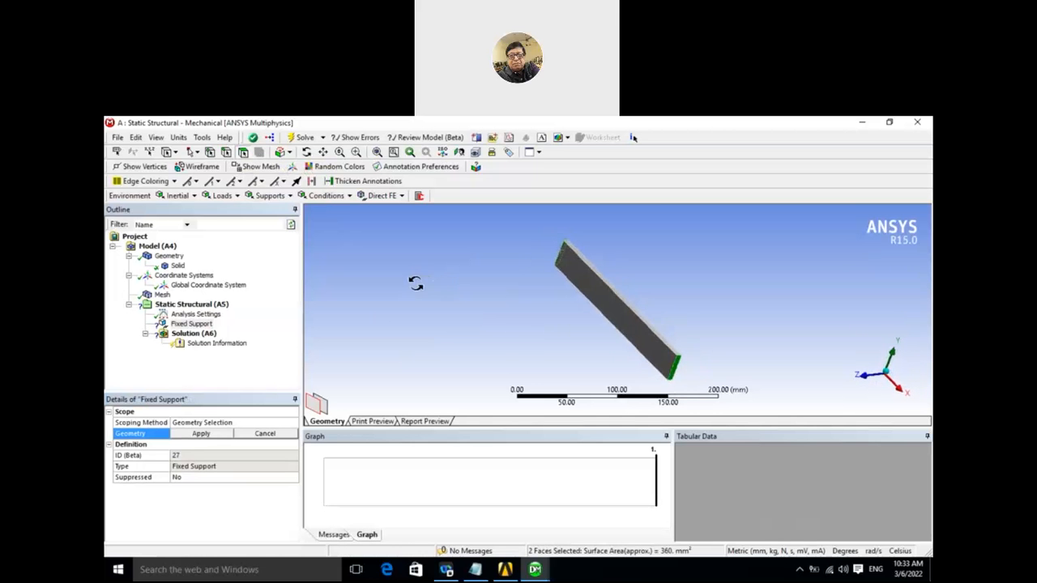
left_click(201, 435)
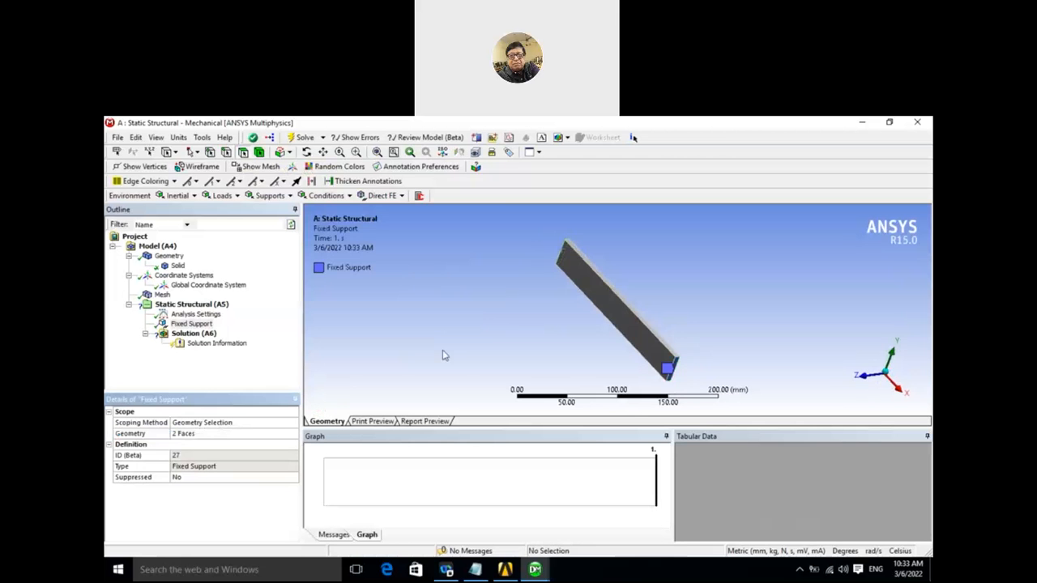
mouse_move(456, 347)
middle_mouse_down()
mouse_move(483, 338)
mouse_move(463, 363)
middle_mouse_up()
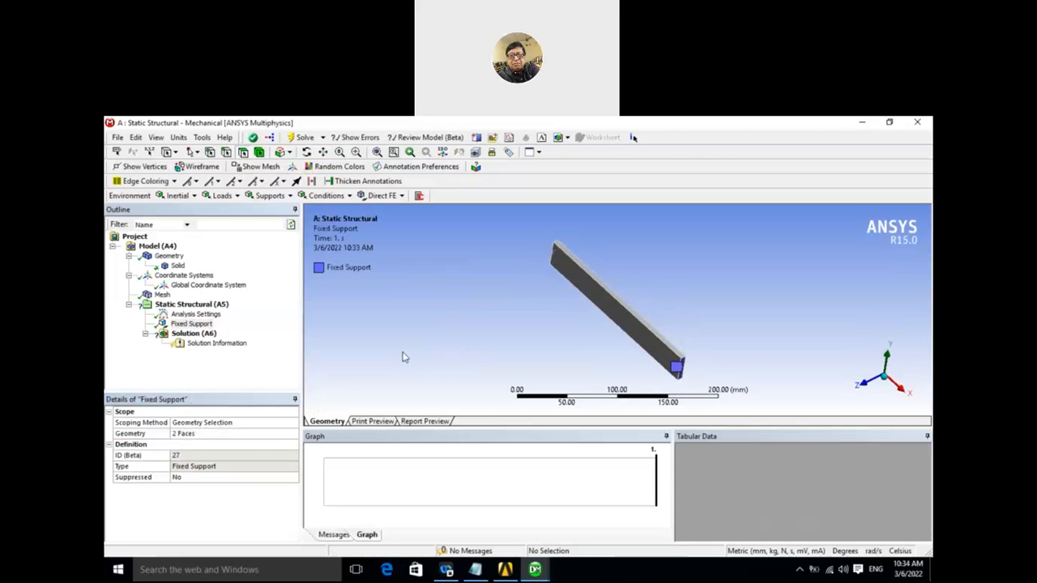
- Insert an acceleration load in the static structural analysis and define it by Components
right_click(219, 306)
mouse_move(271, 314)
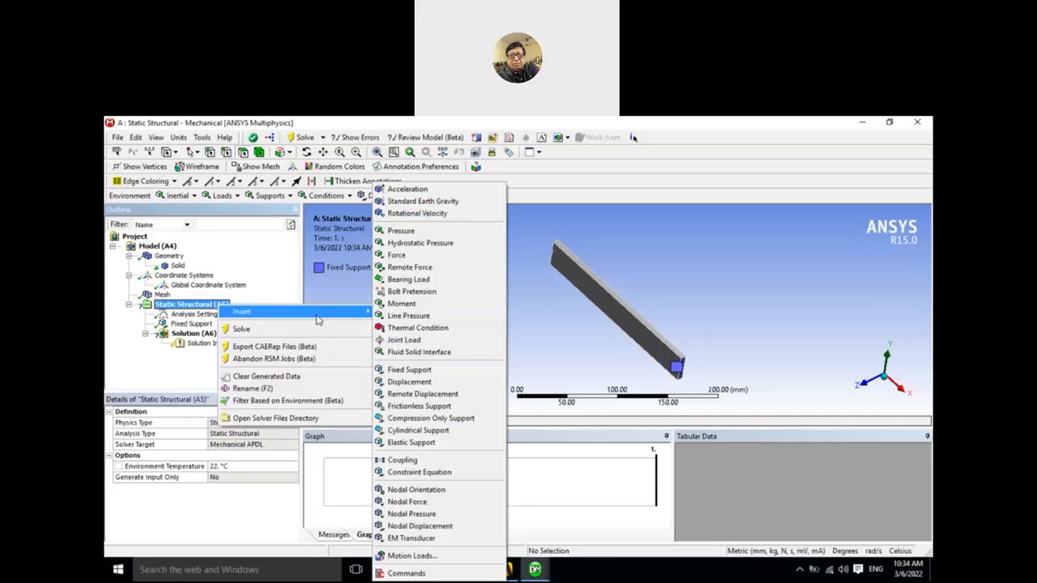
left_click(401, 192)
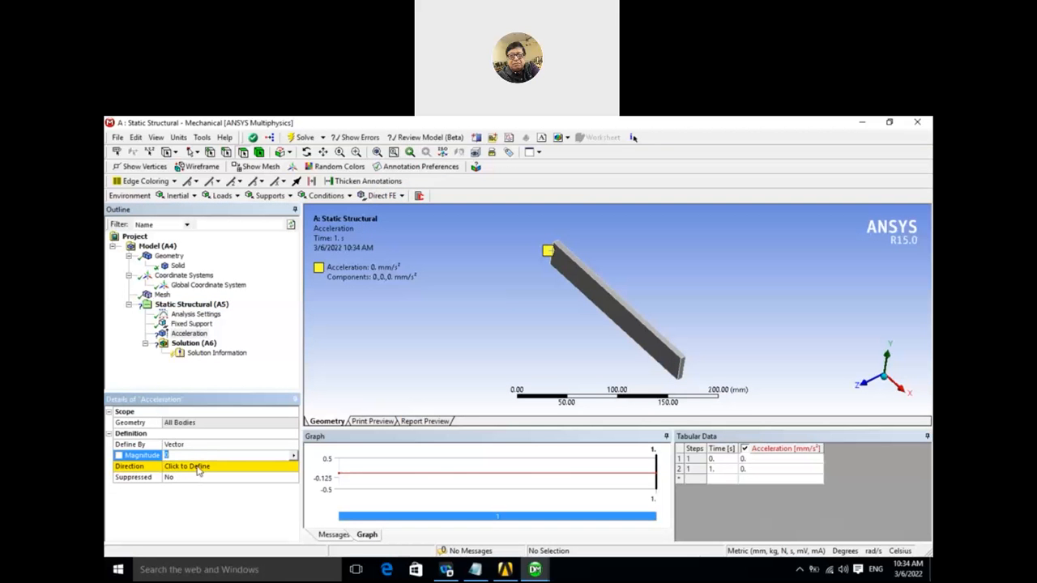
left_click(207, 446)
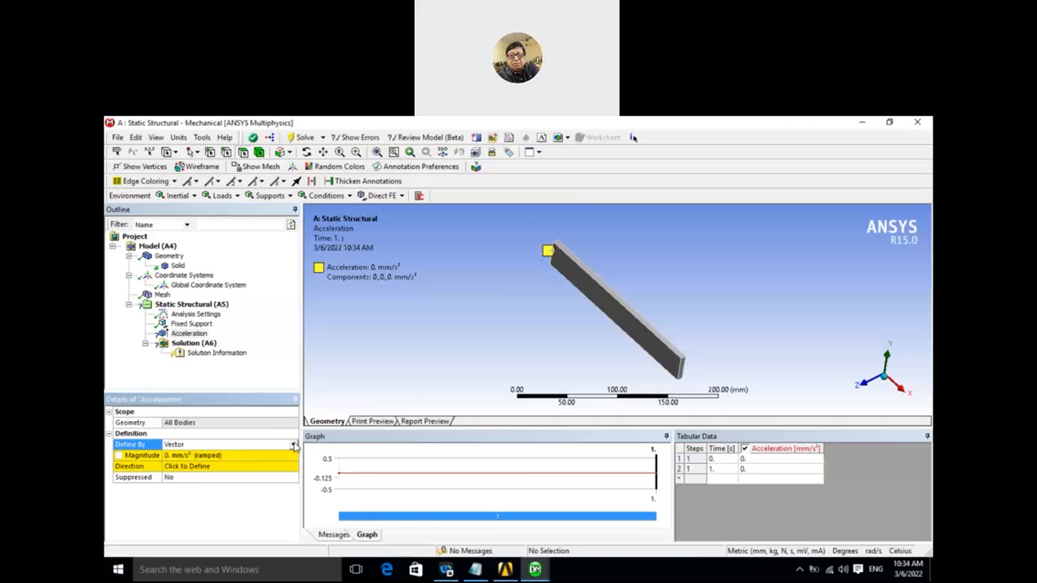
left_click(295, 446)
left_click(376, 380)
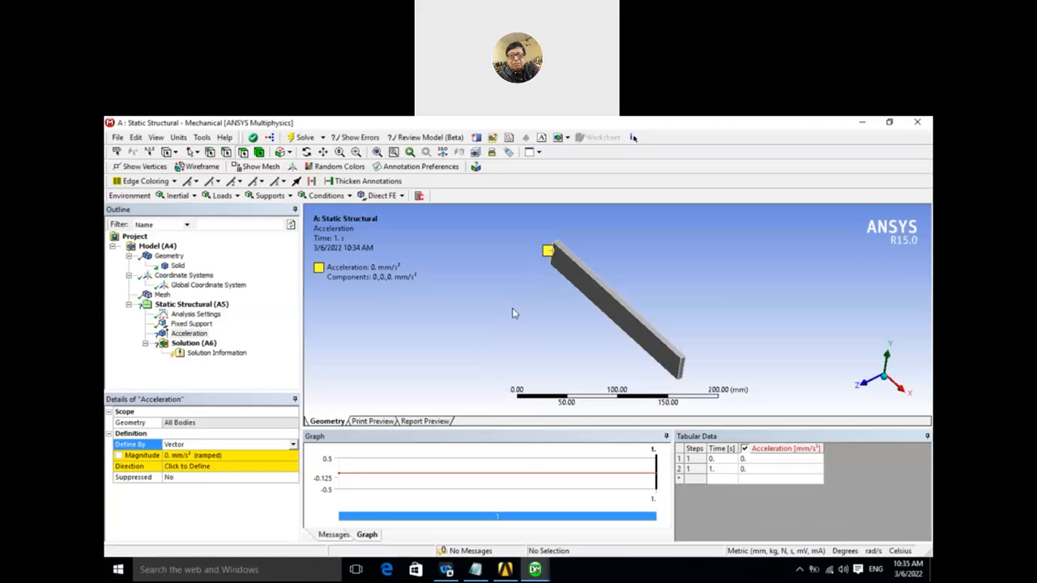
mouse_move(512, 309)
middle_mouse_down()
mouse_move(534, 297)
mouse_move(519, 309)
mouse_move(511, 291)
mouse_move(506, 300)
middle_mouse_up()
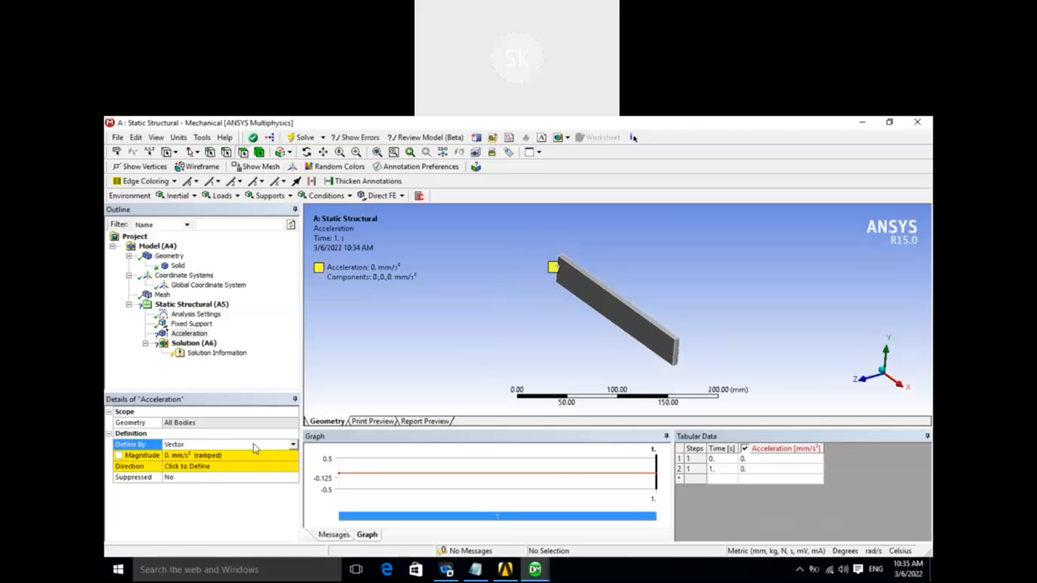
left_click(293, 445)
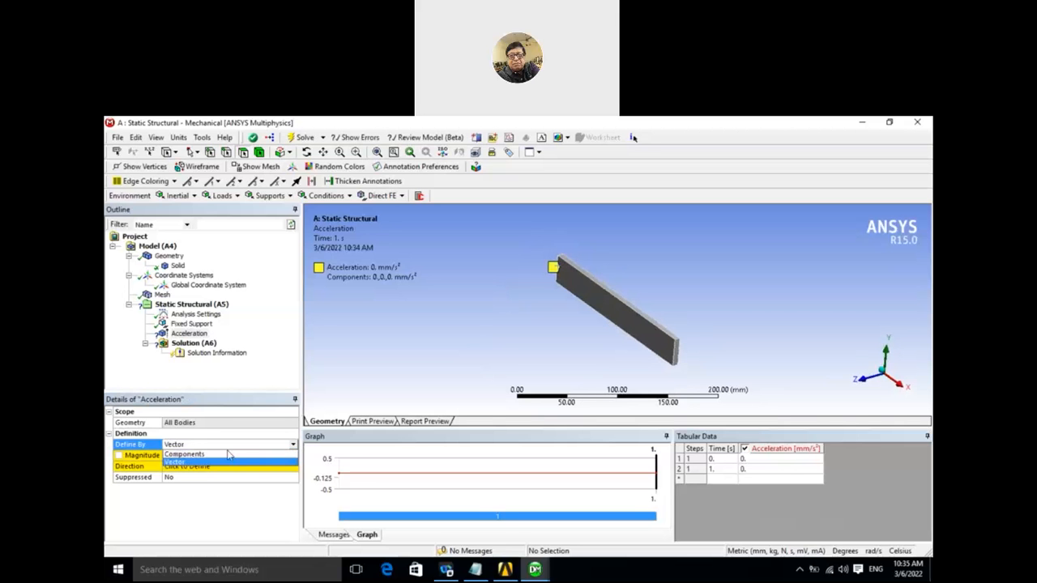
left_click(218, 454)
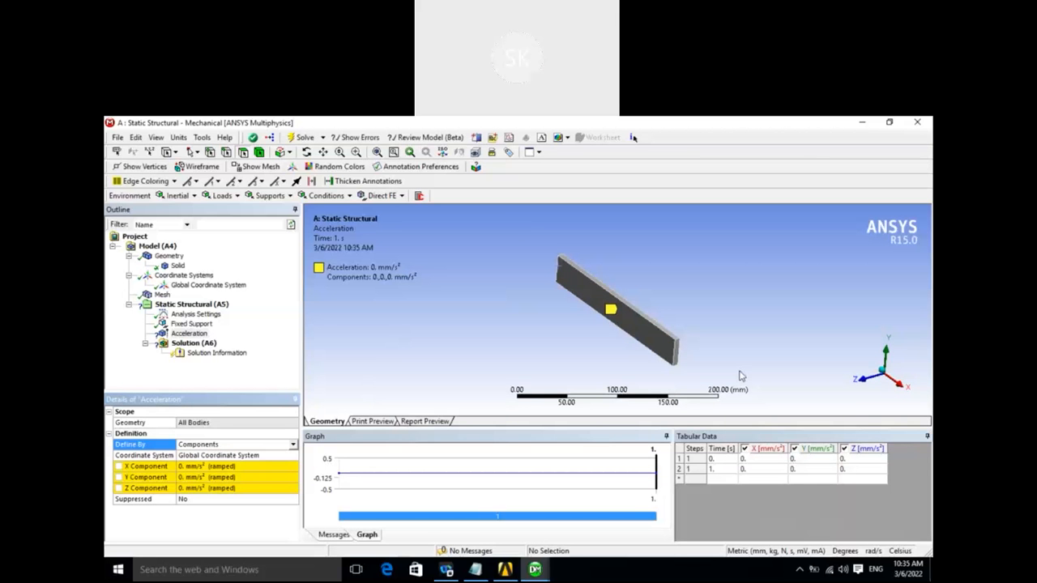
- Set the acceleration's Y component to 50 mm/s²
left_click(205, 479)
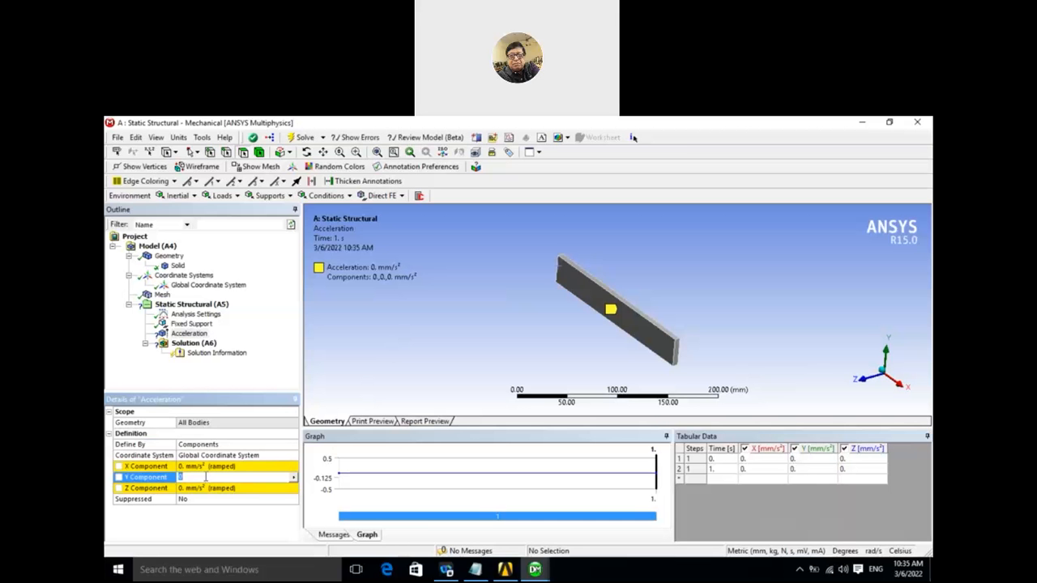
type("10")
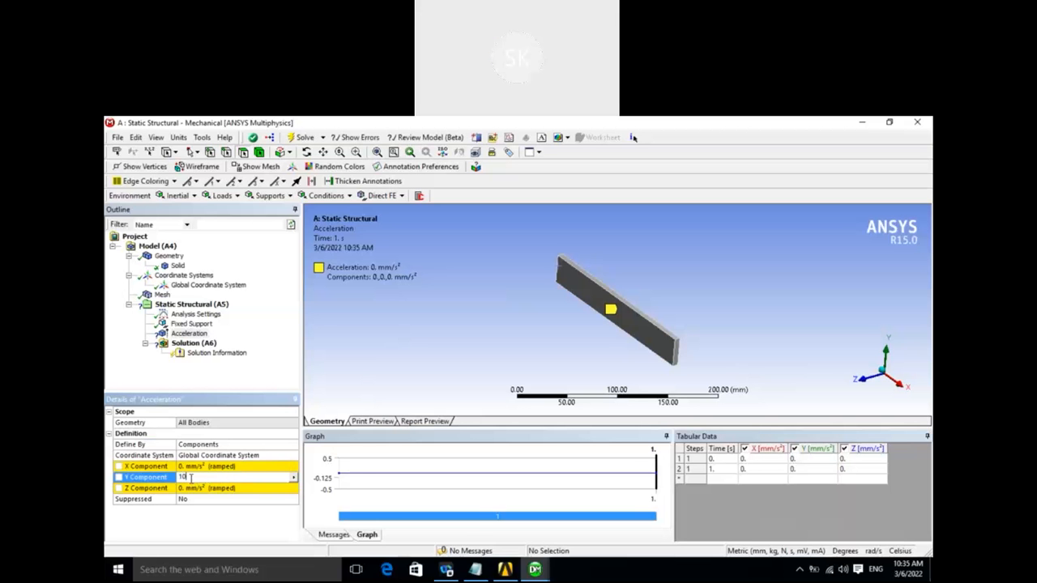
type("50")
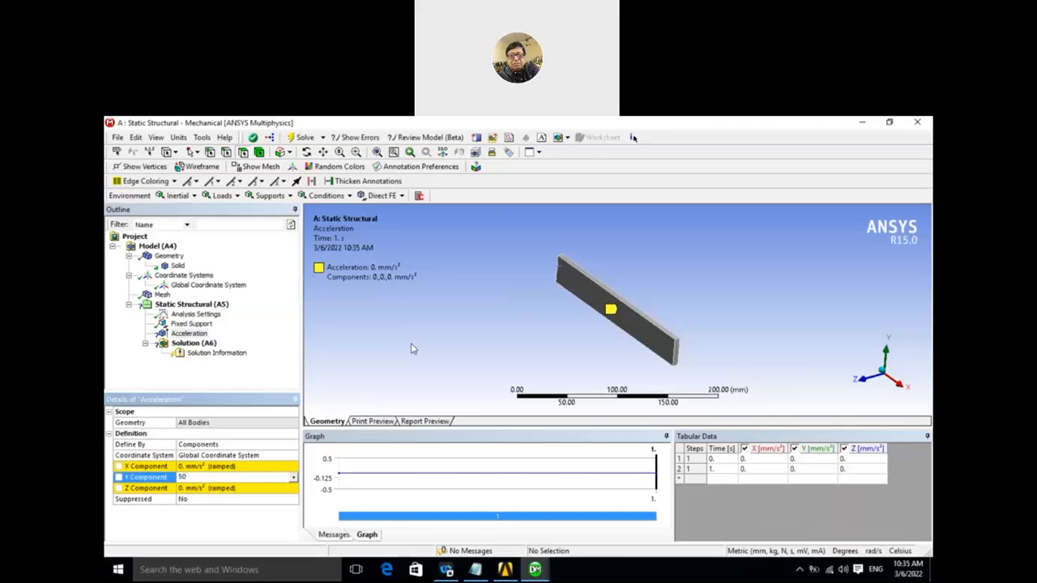
key("Return")
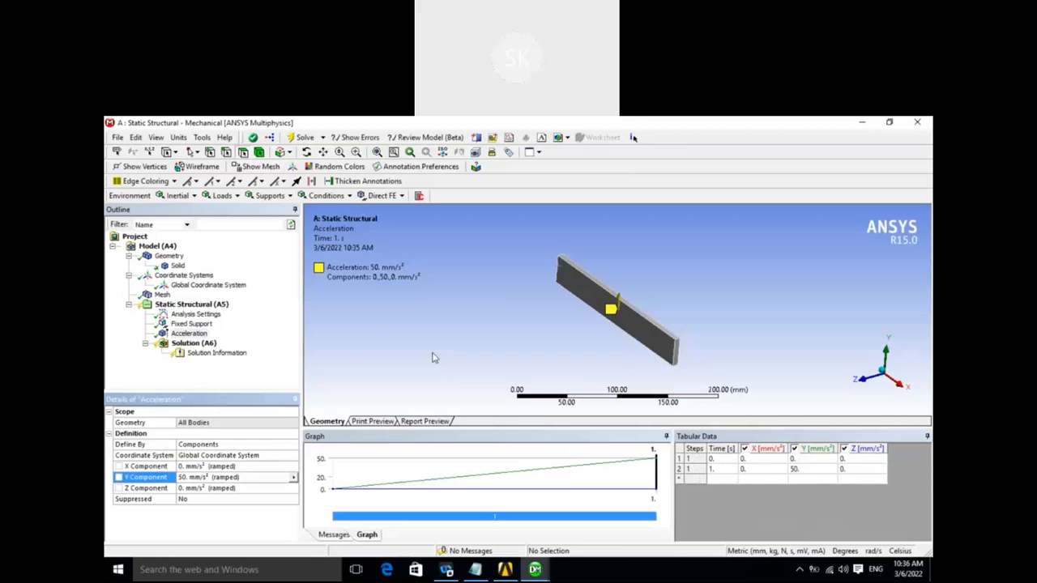
- Set the acceleration's Z component to 50 mm/s² and its Y component to 0
middle_click_drag(475, 306, 470, 302)
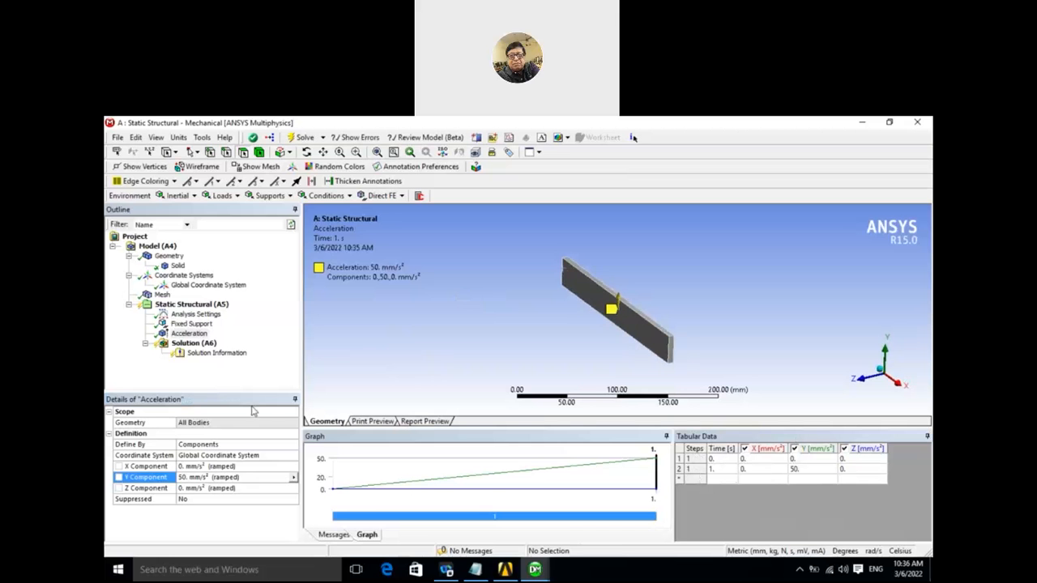
left_click(188, 489)
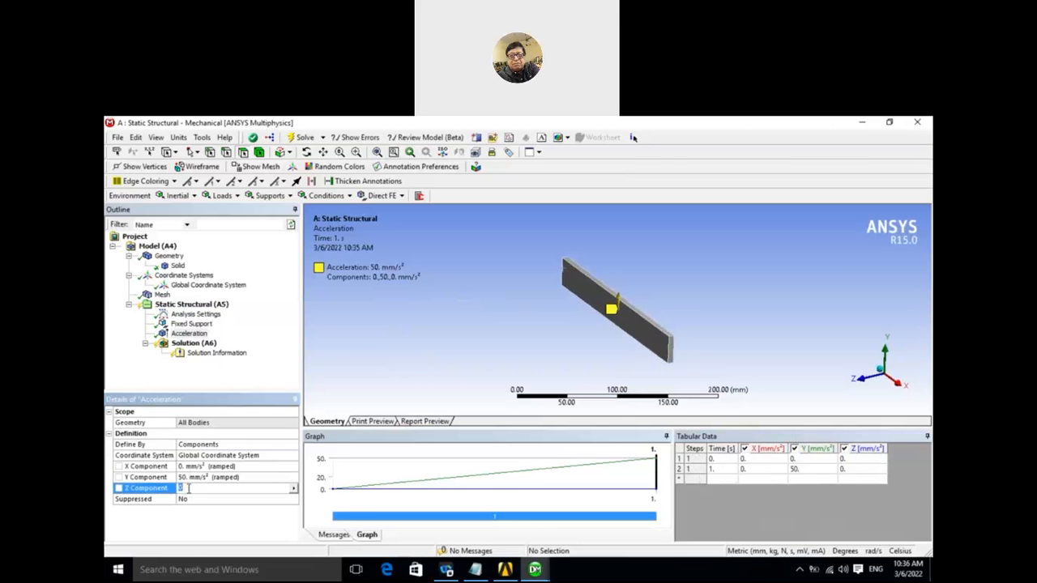
type("50")
left_click(192, 478)
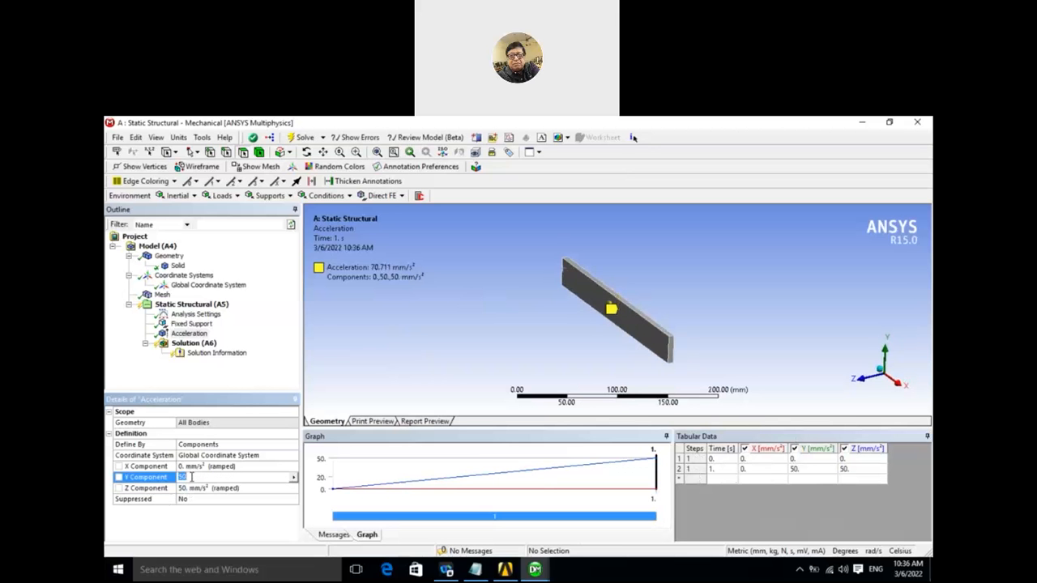
type("0")
left_click(191, 489)
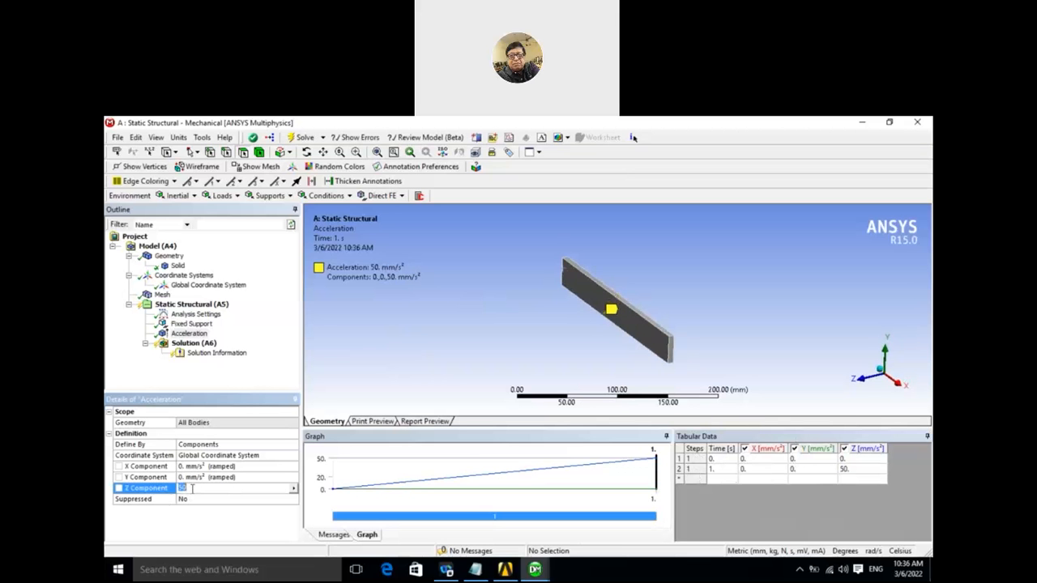
left_click(418, 369)
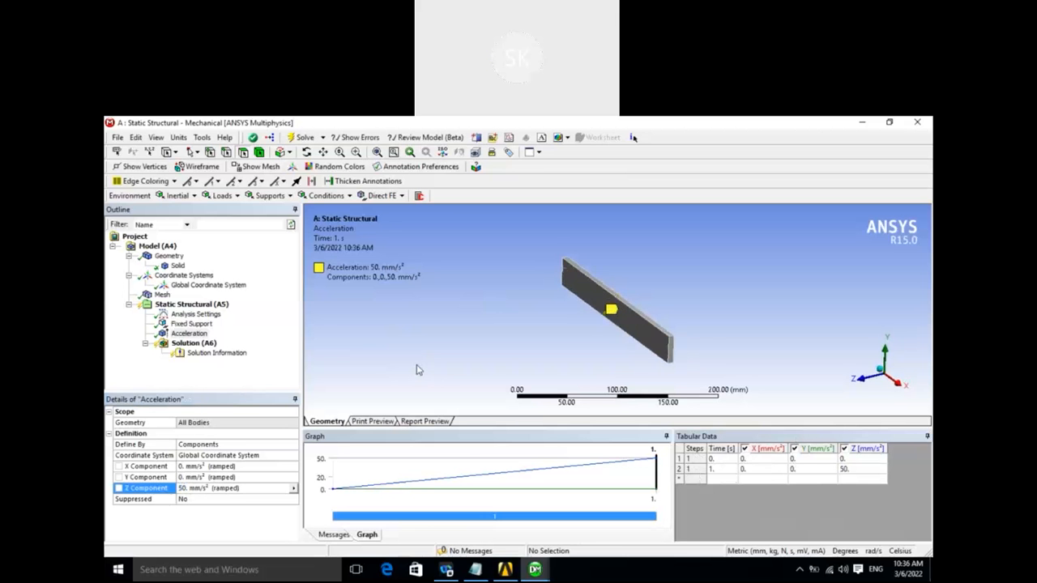
- Reverse the acceleration's direction by setting its Z component to -50 mm/s²
mouse_move(595, 329)
middle_mouse_down()
mouse_move(630, 347)
mouse_move(602, 333)
middle_mouse_up()
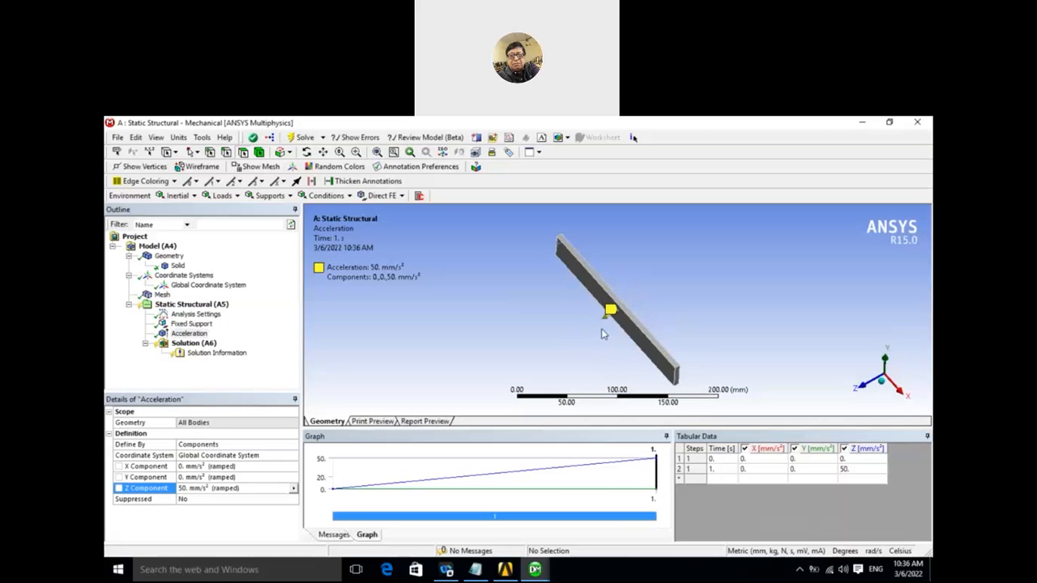
left_click(184, 488)
left_click(180, 488)
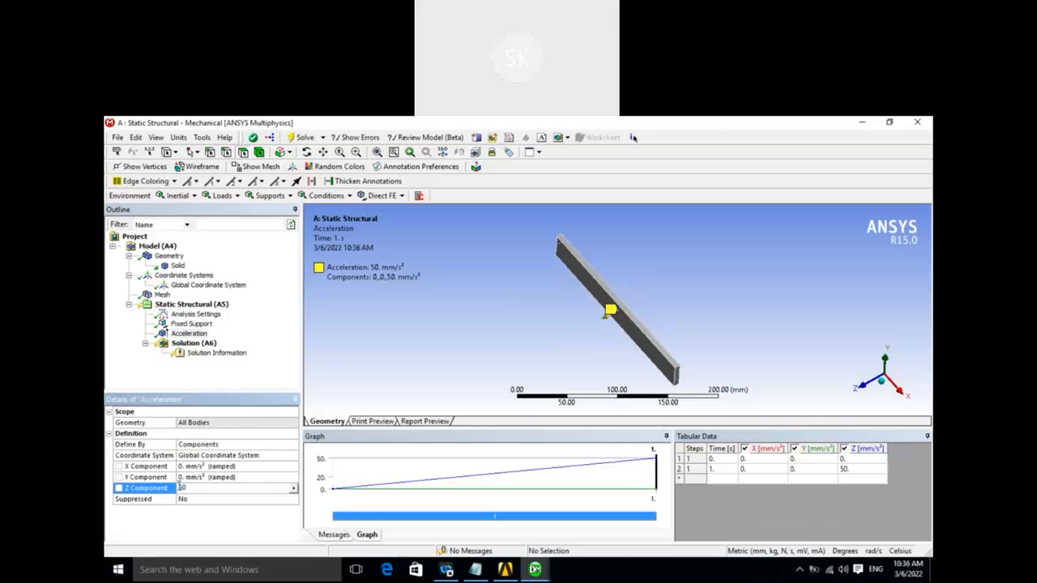
type("-")
key("Return")
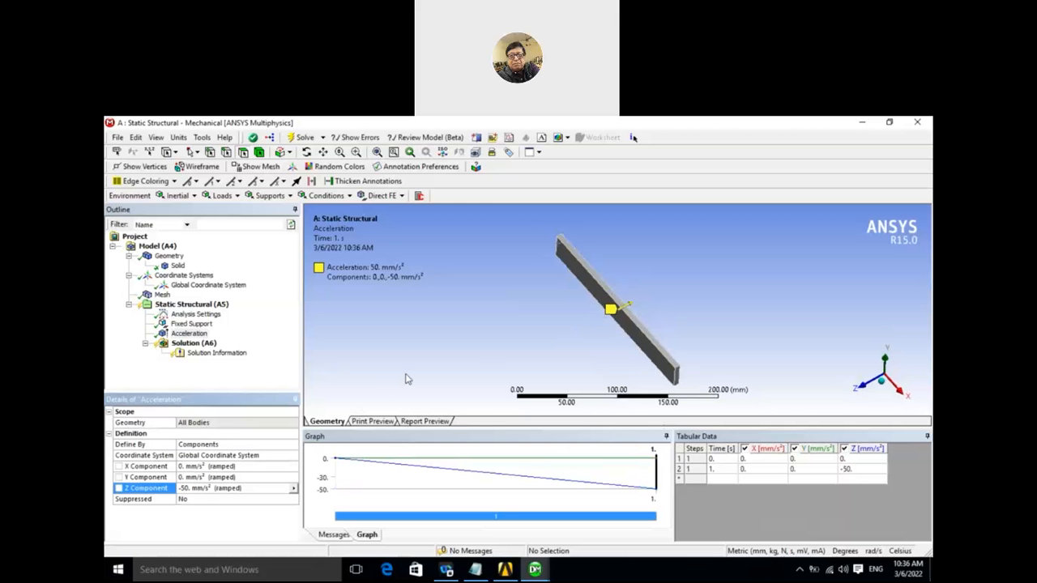
middle_click_drag(491, 362, 484, 341)
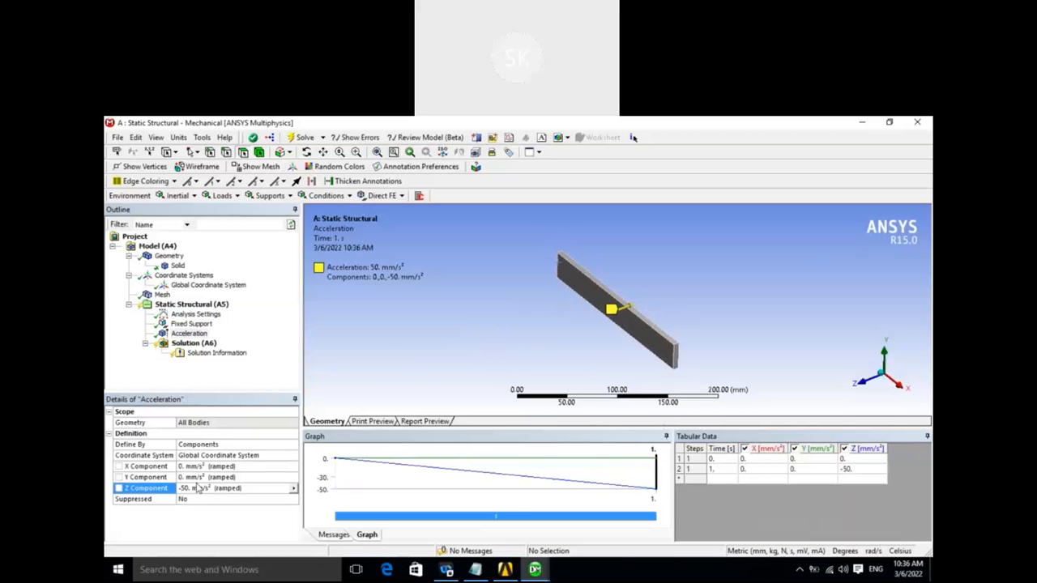
- Solve the static structural analysis of the bar under the acceleration load
middle_click_drag(428, 359, 431, 350)
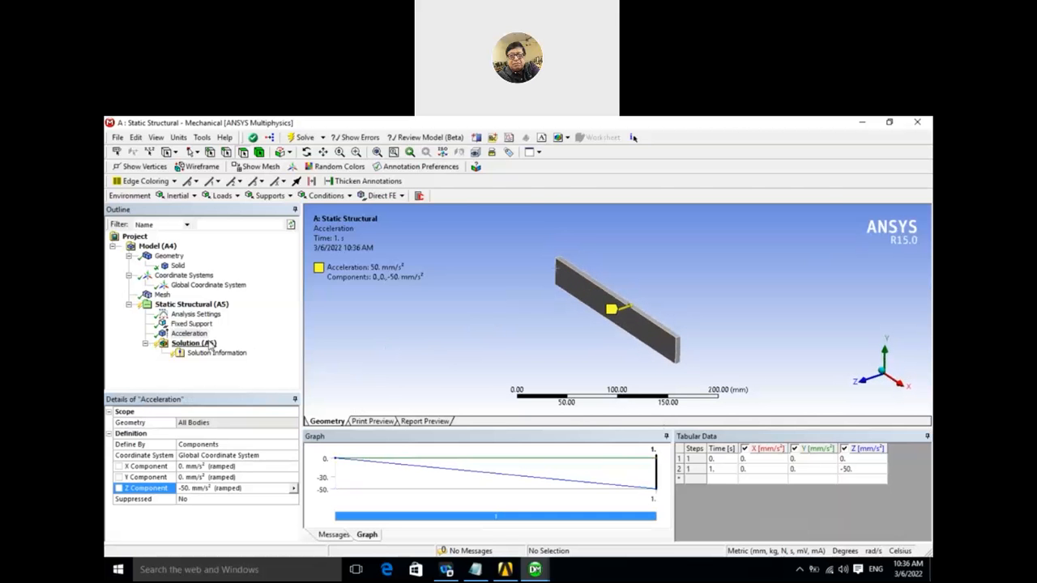
right_click(209, 344)
left_click(231, 367)
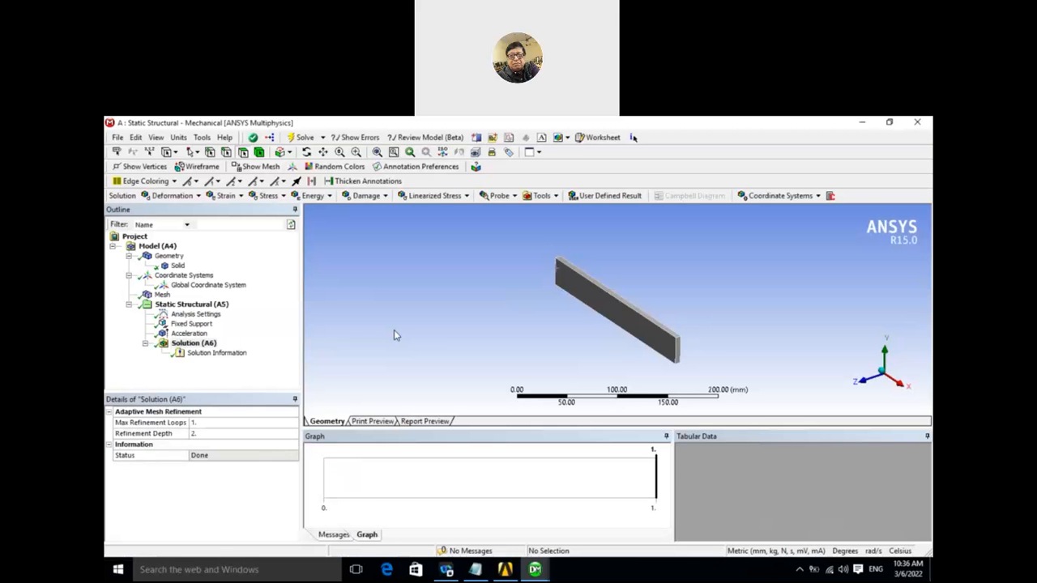
- Insert a Total Deformation result for all bodies under the solution and evaluate all results
right_click(203, 345)
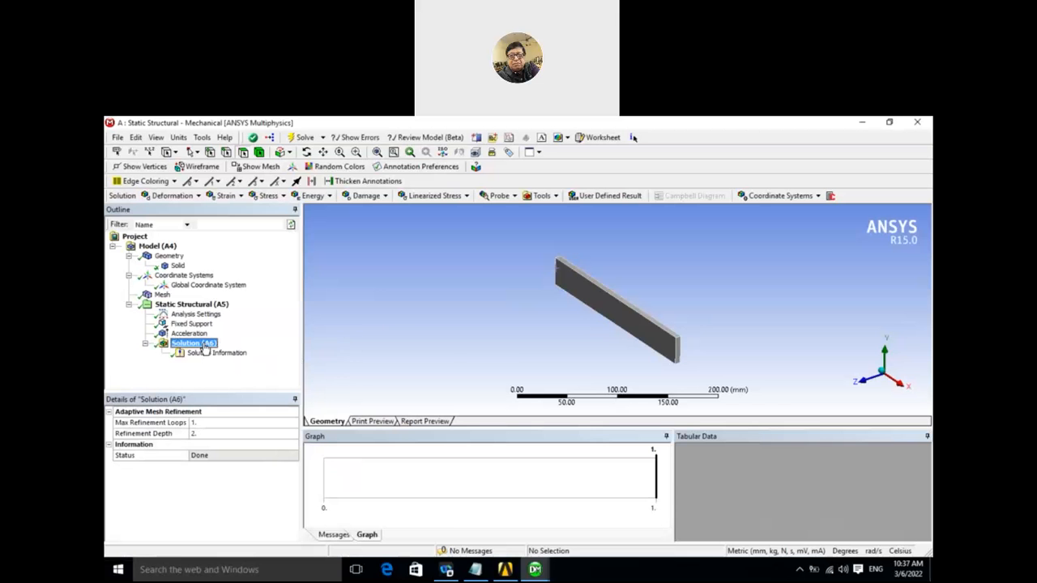
mouse_move(229, 354)
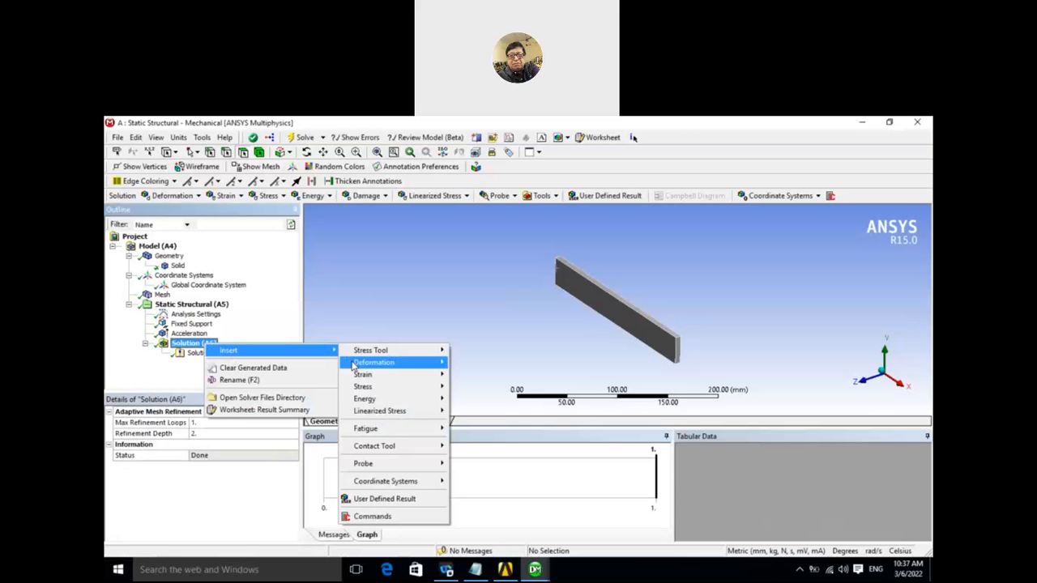
mouse_move(356, 363)
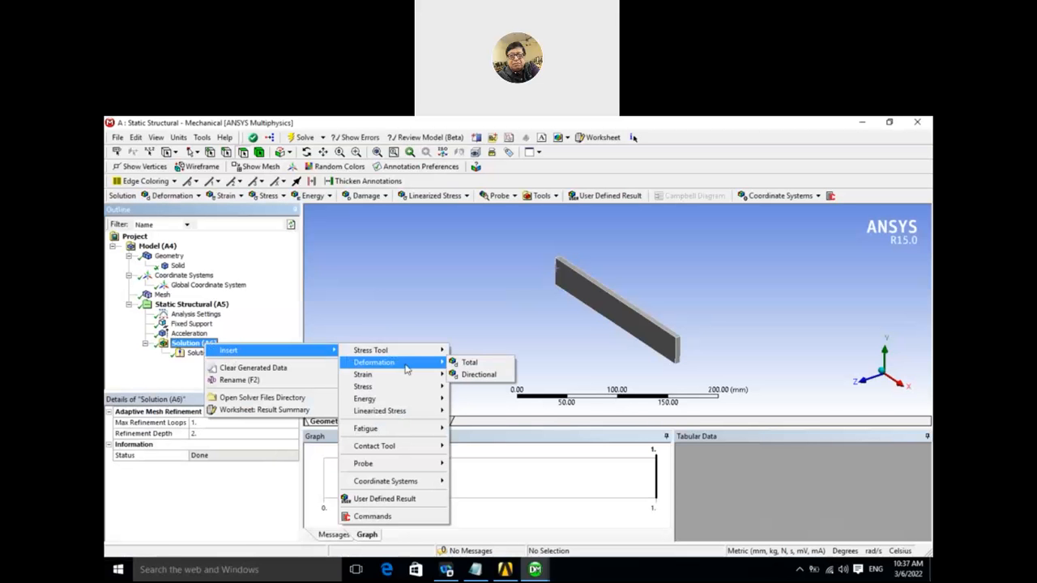
left_click(468, 363)
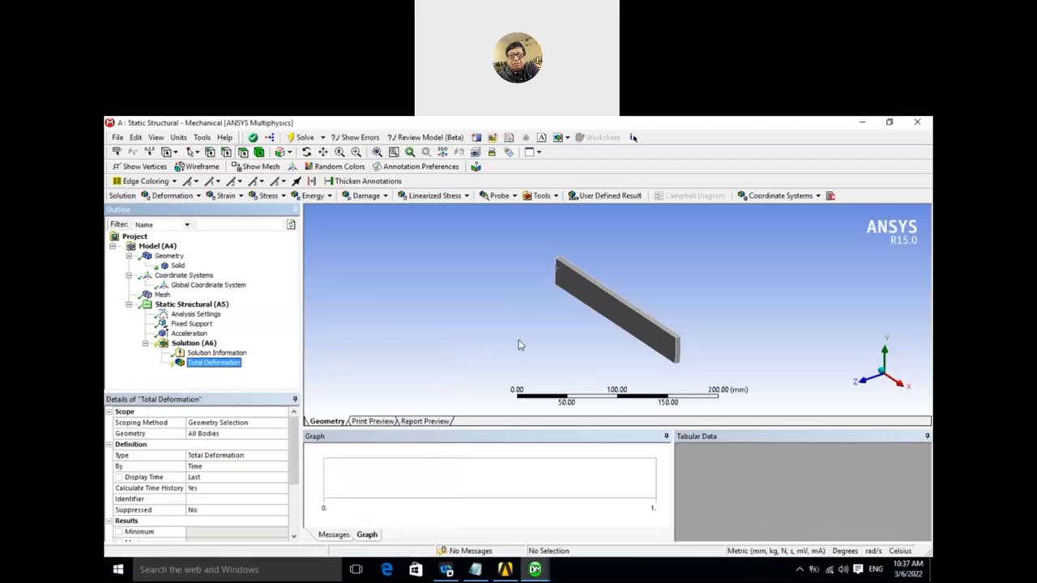
right_click(233, 369)
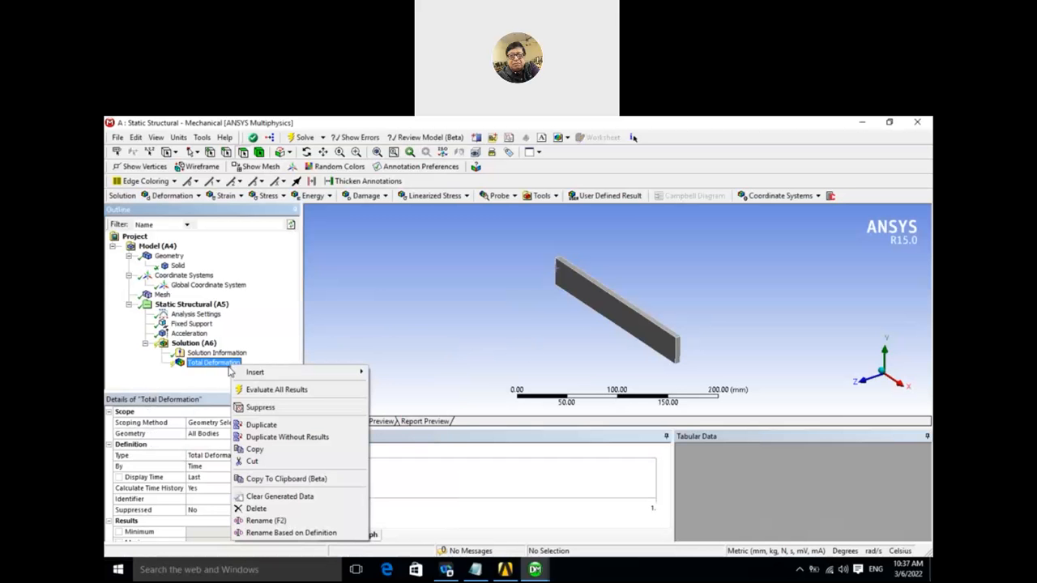
left_click(267, 390)
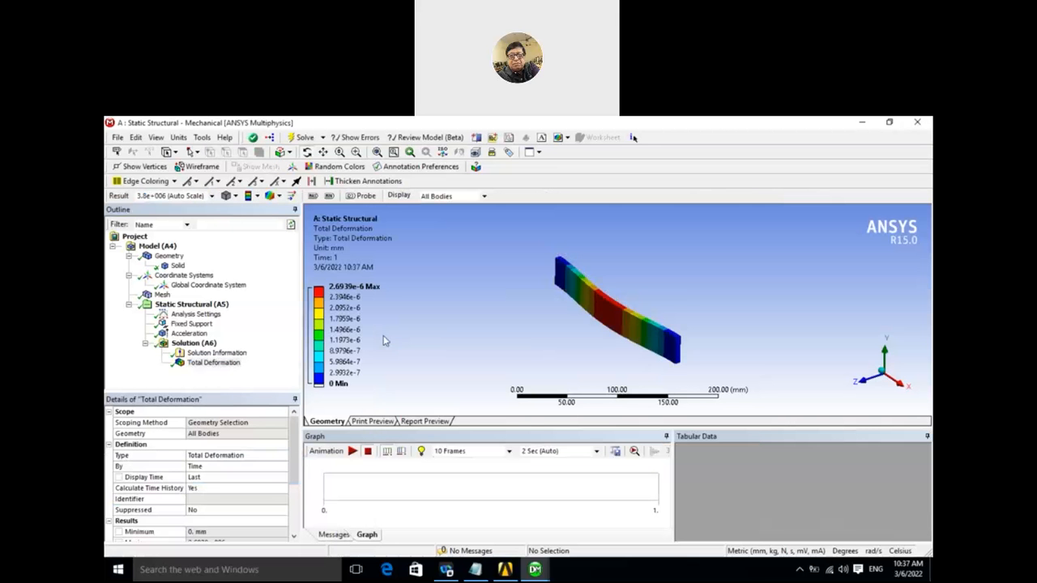
left_click_drag(564, 336, 530, 341)
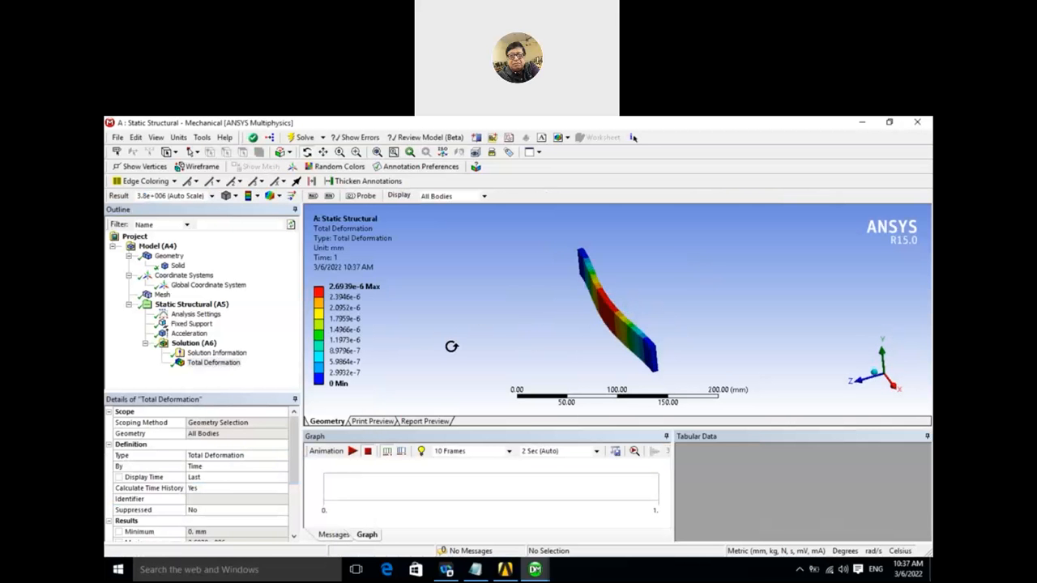
left_click_drag(451, 346, 478, 317)
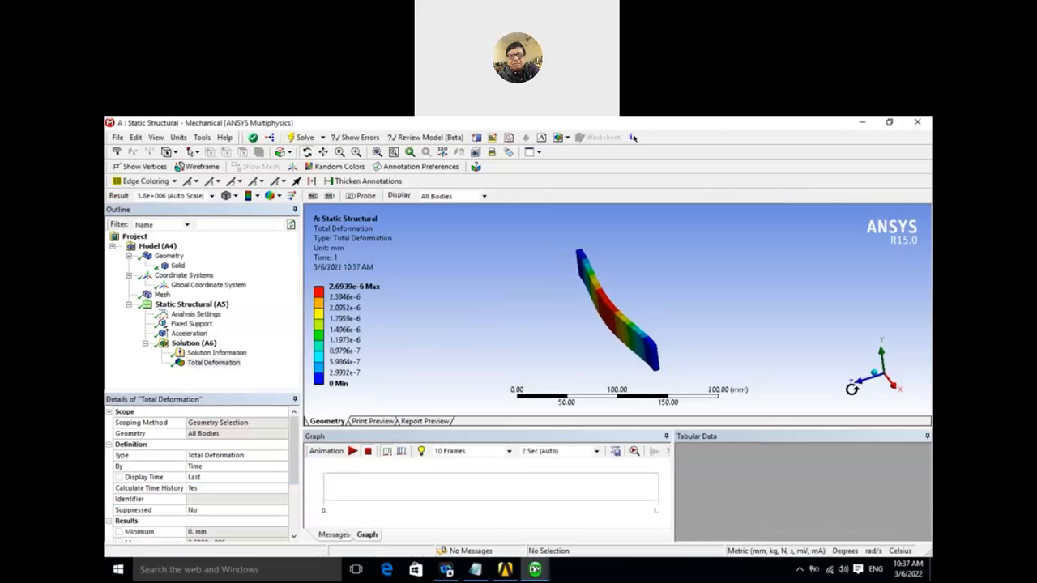
left_click_drag(630, 375, 608, 335)
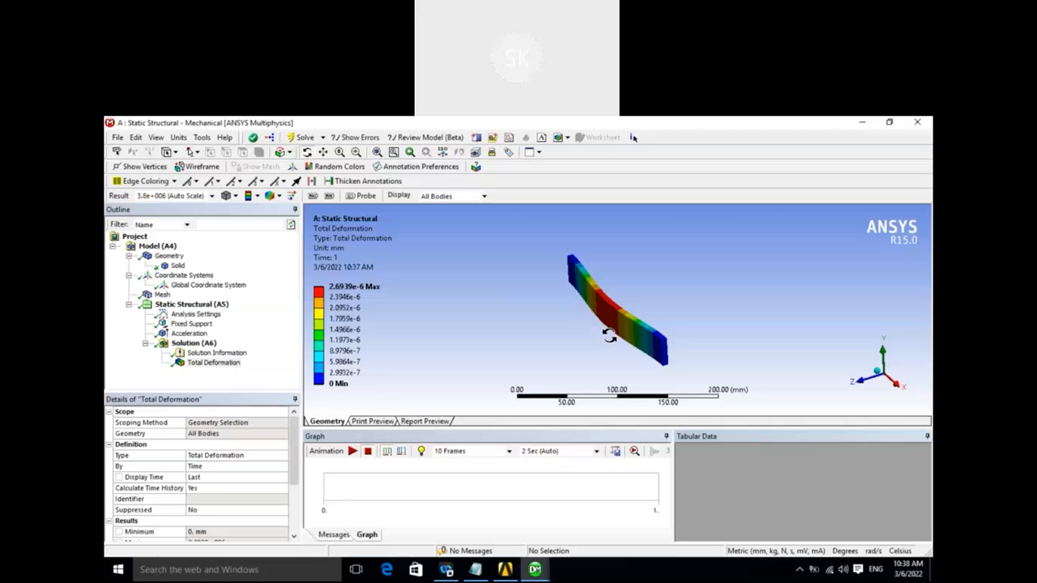
mouse_move(556, 289)
left_mouse_down()
mouse_move(549, 265)
mouse_move(554, 285)
left_mouse_up()
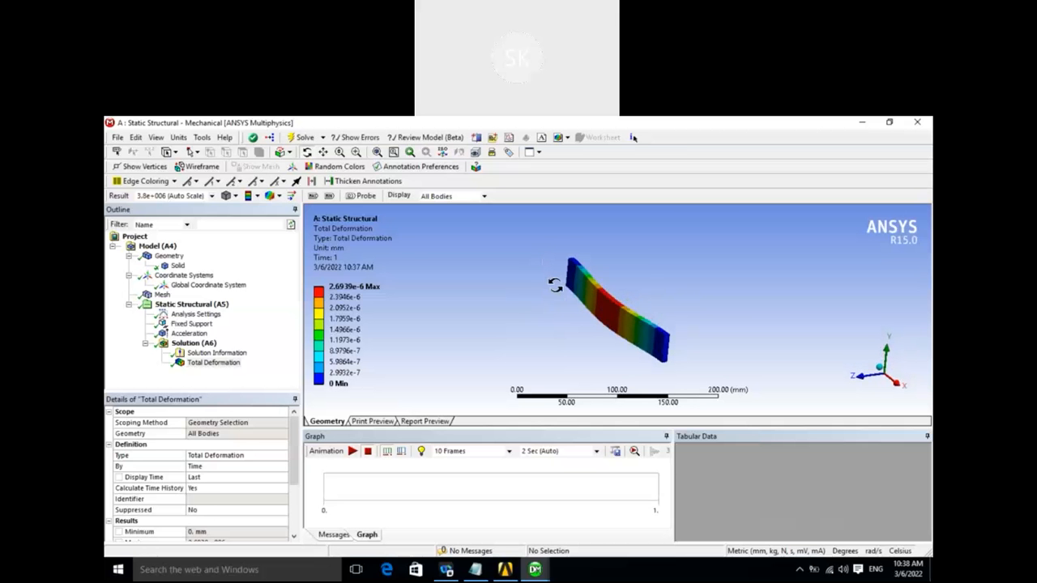
left_click_drag(556, 281, 557, 276)
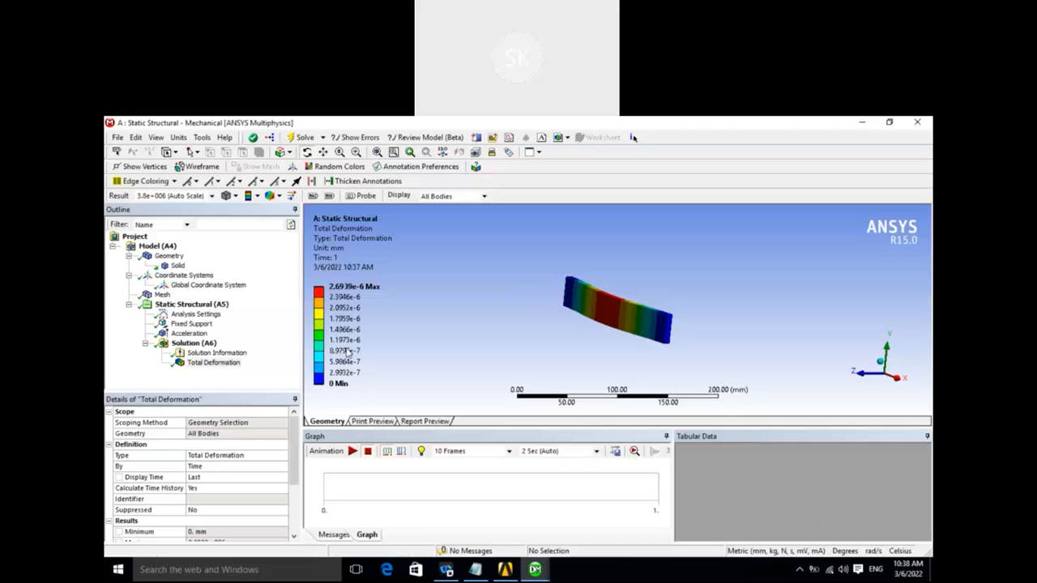
- Delete the Acceleration load from the static structural analysis
right_click(189, 335)
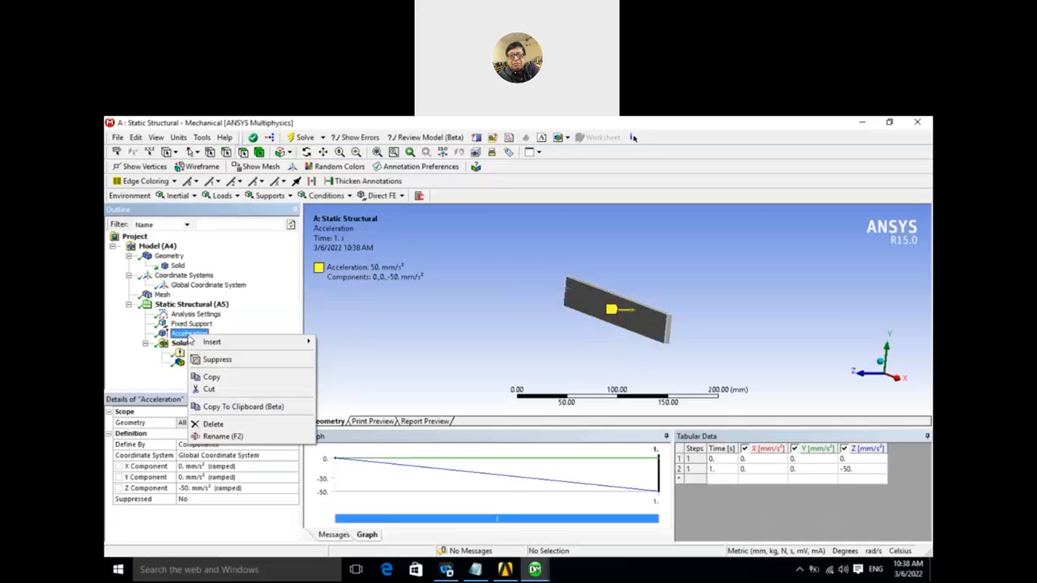
left_click(210, 424)
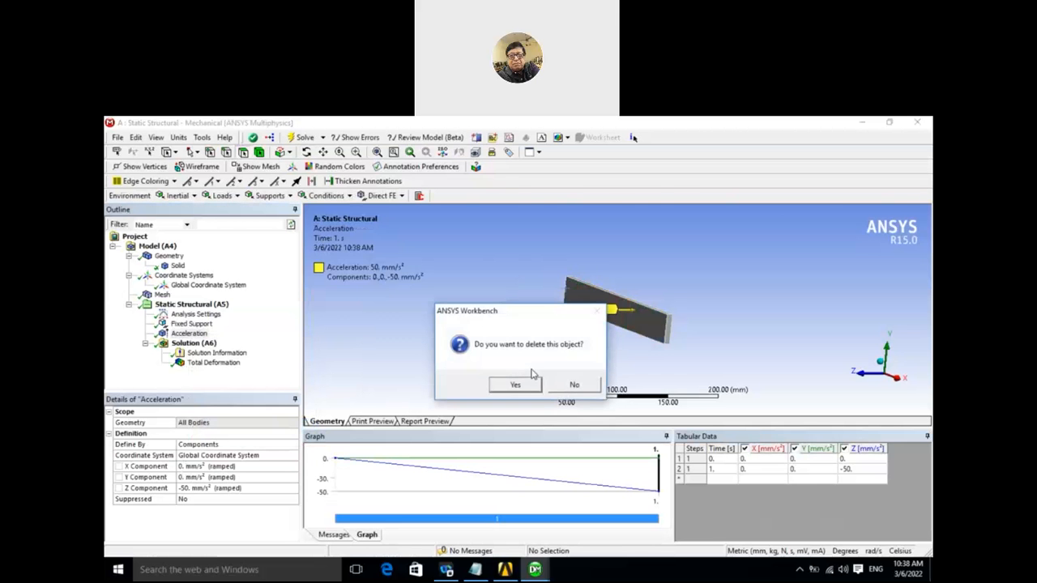
left_click(515, 386)
- Insert a Standard Earth Gravity load in the static structural analysis
mouse_move(491, 315)
middle_mouse_down()
mouse_move(491, 329)
mouse_move(490, 316)
middle_mouse_up()
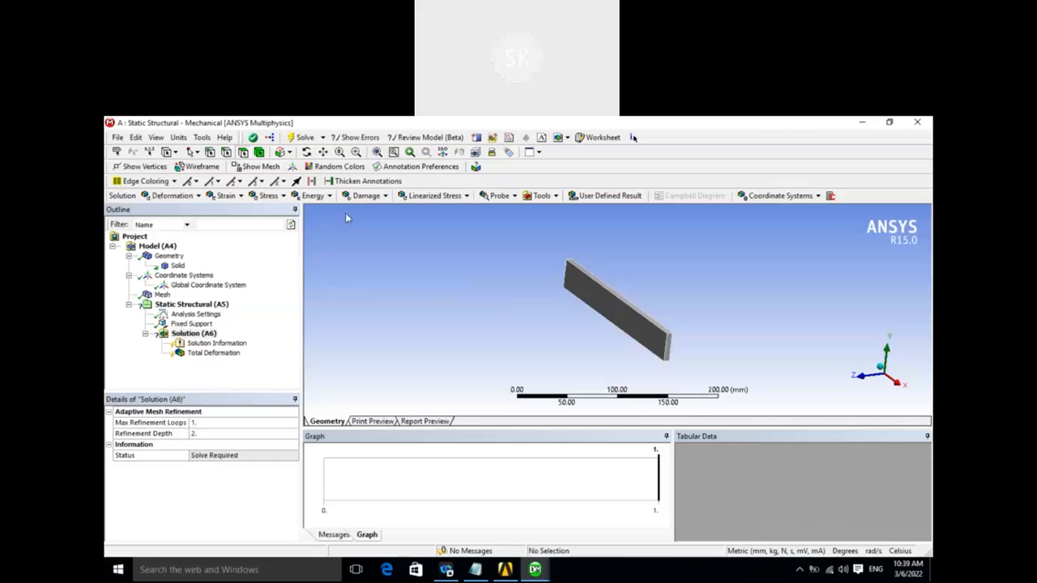
right_click(215, 312)
mouse_move(259, 315)
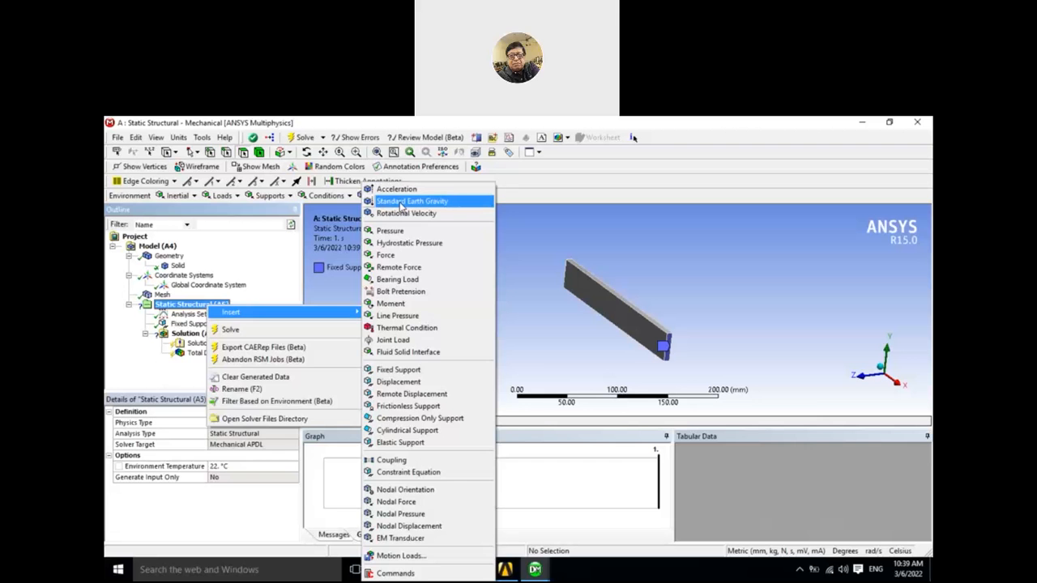
left_click(400, 202)
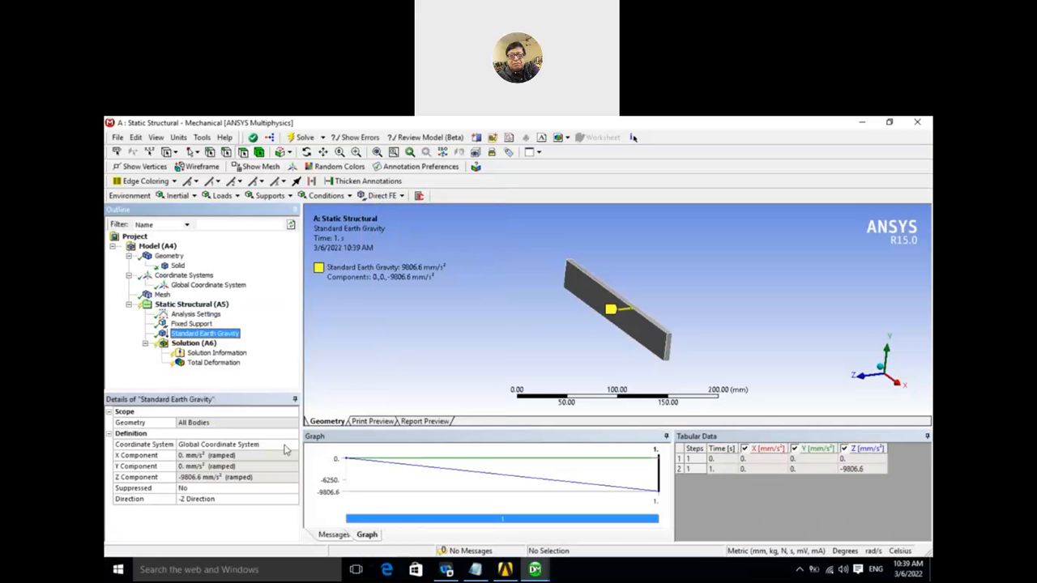
- Examine the gravity load's X, Y and Z components and the available direction options
left_click(248, 478)
left_click(261, 467)
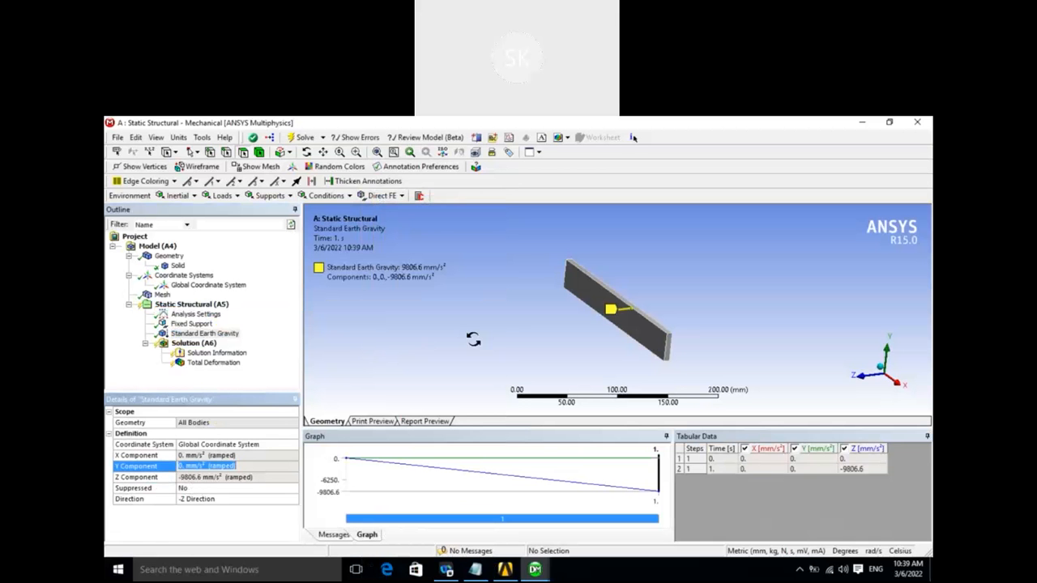
middle_click_drag(478, 341, 594, 334)
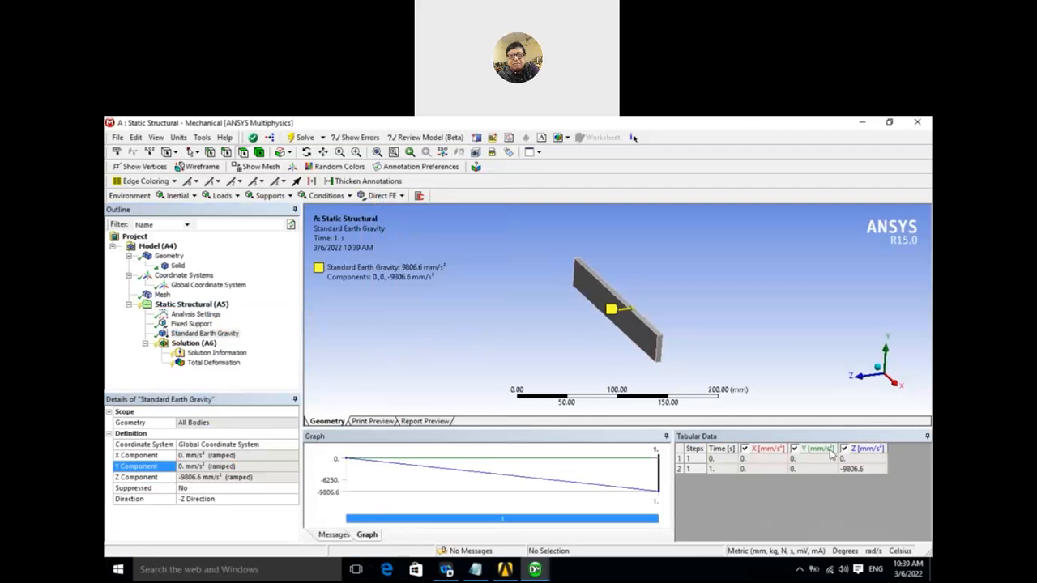
left_click(805, 473)
left_click(774, 470)
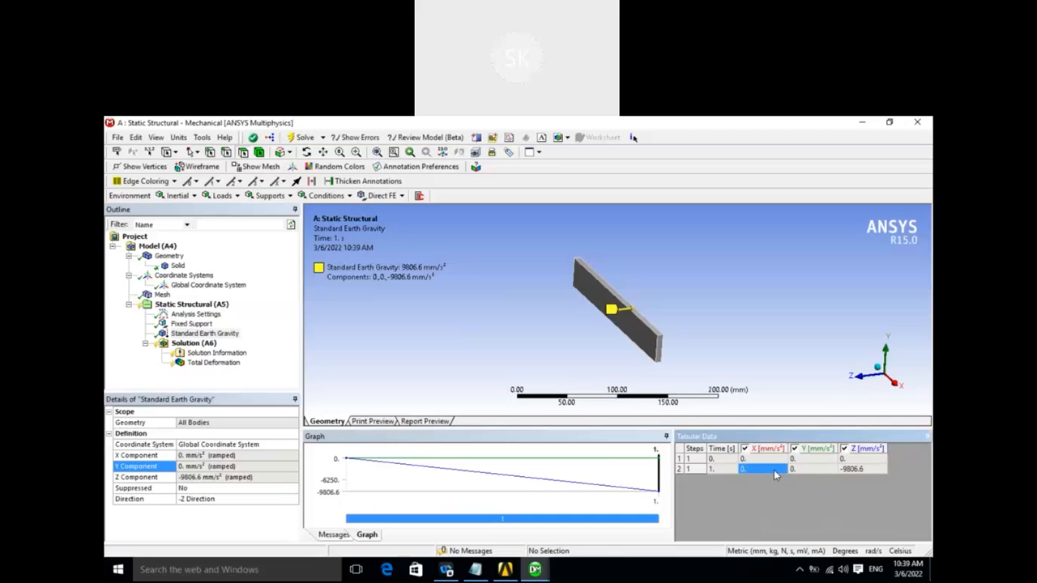
left_click(439, 332)
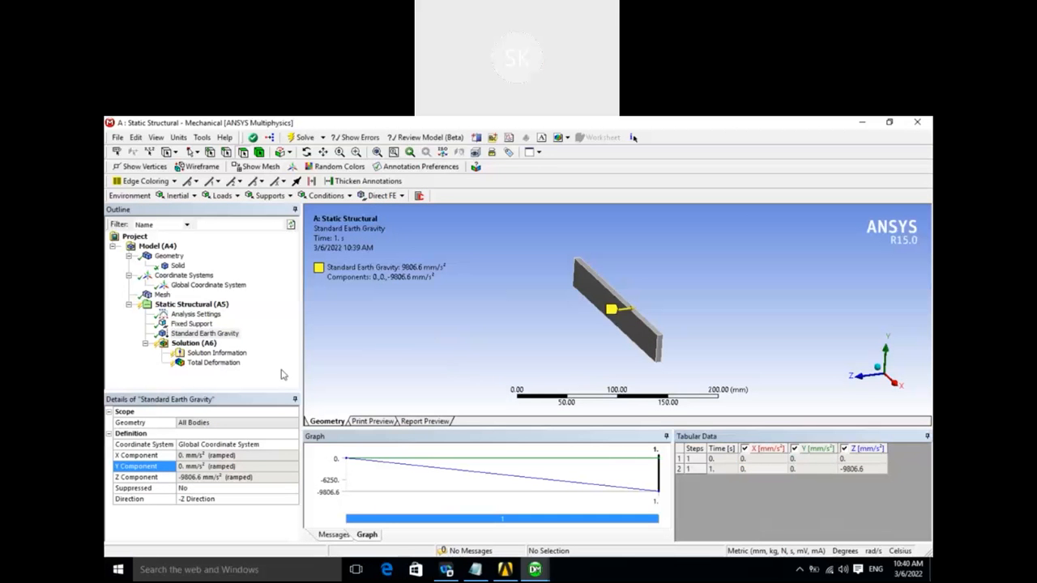
left_click(193, 500)
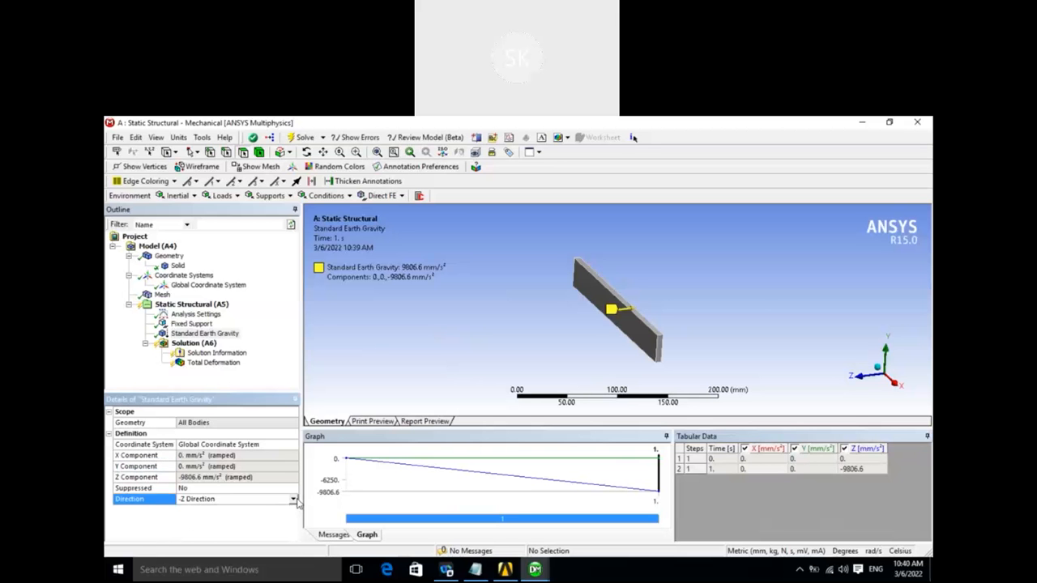
left_click(294, 500)
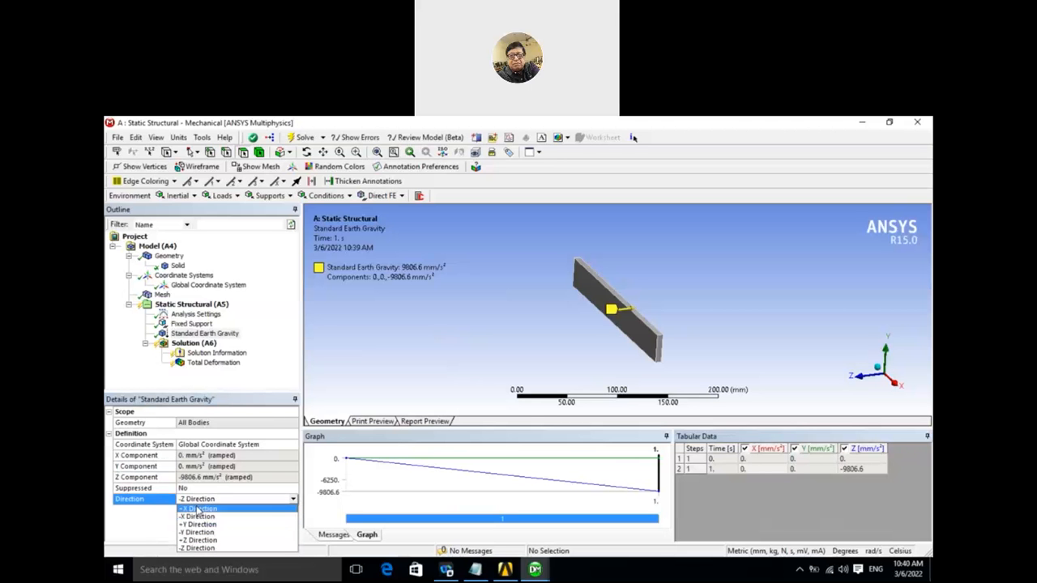
left_click(368, 336)
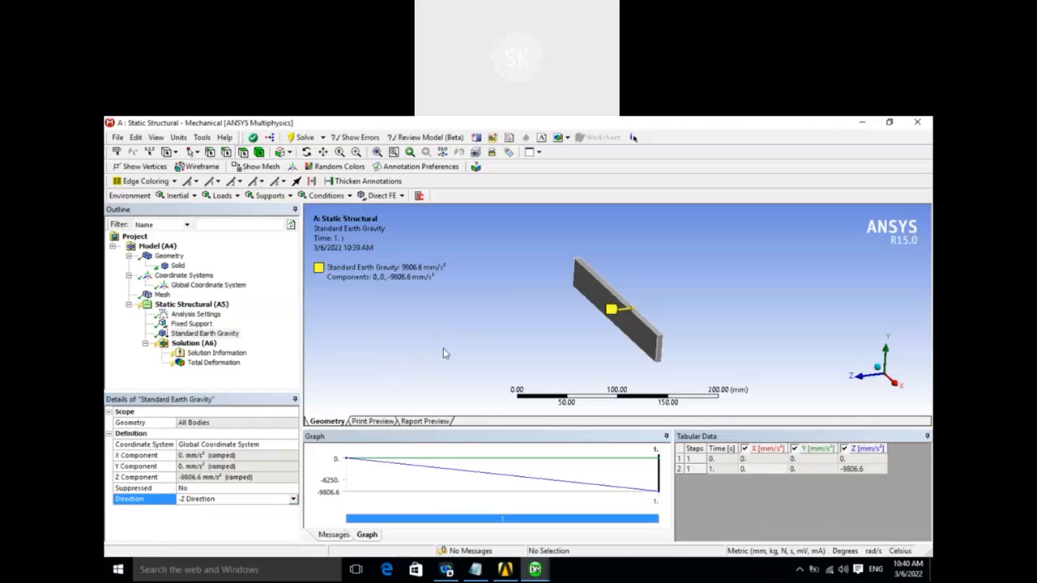
- Solve the analysis with the Standard Earth Gravity load and display the total deformation of the bar
left_click(205, 343)
right_click(205, 343)
left_click(227, 364)
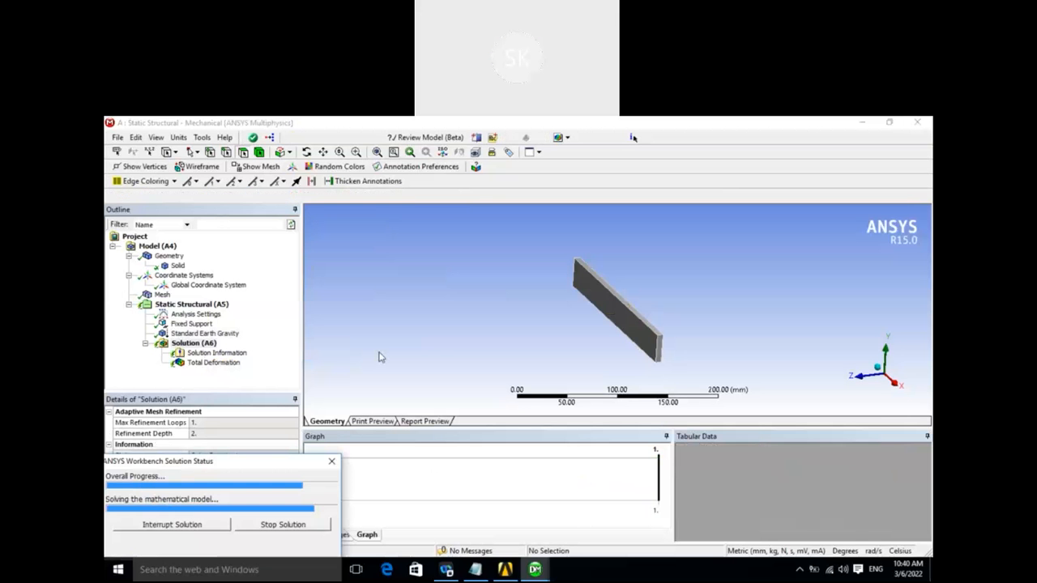
left_click(209, 364)
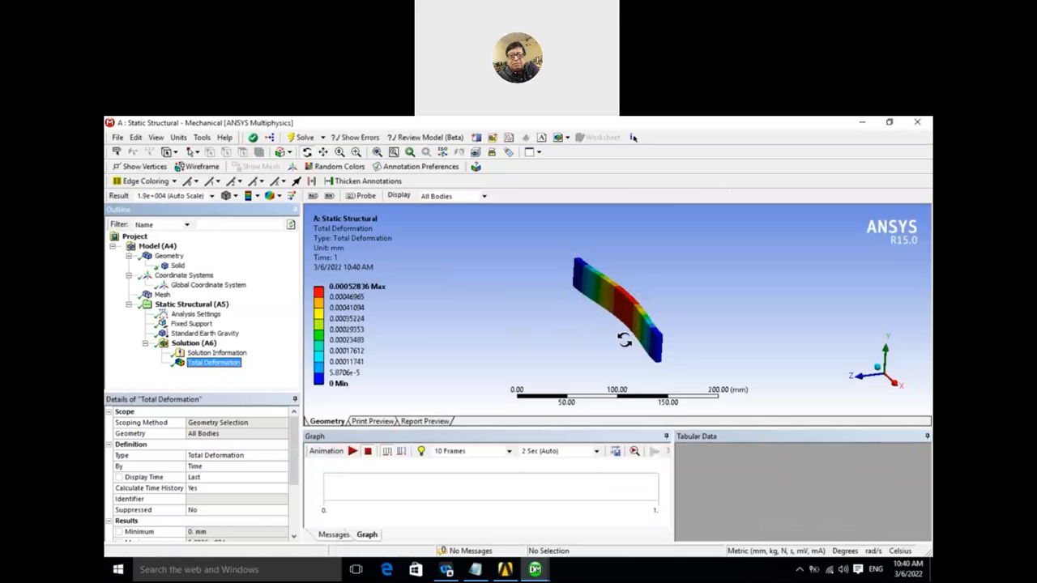
mouse_move(624, 341)
left_mouse_down()
mouse_move(599, 335)
mouse_move(618, 350)
mouse_move(609, 344)
left_mouse_up()
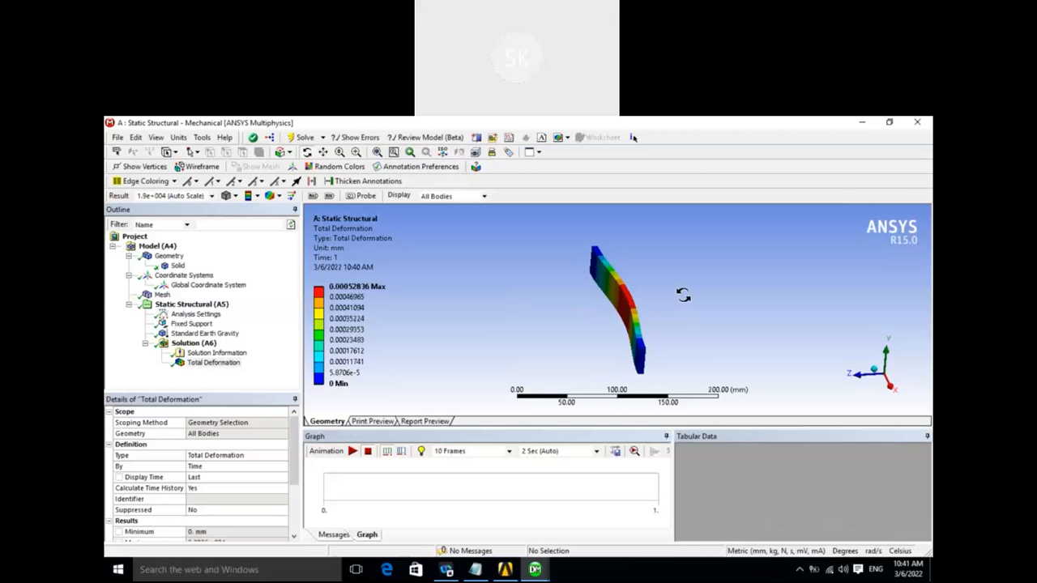
left_click_drag(559, 320, 574, 354)
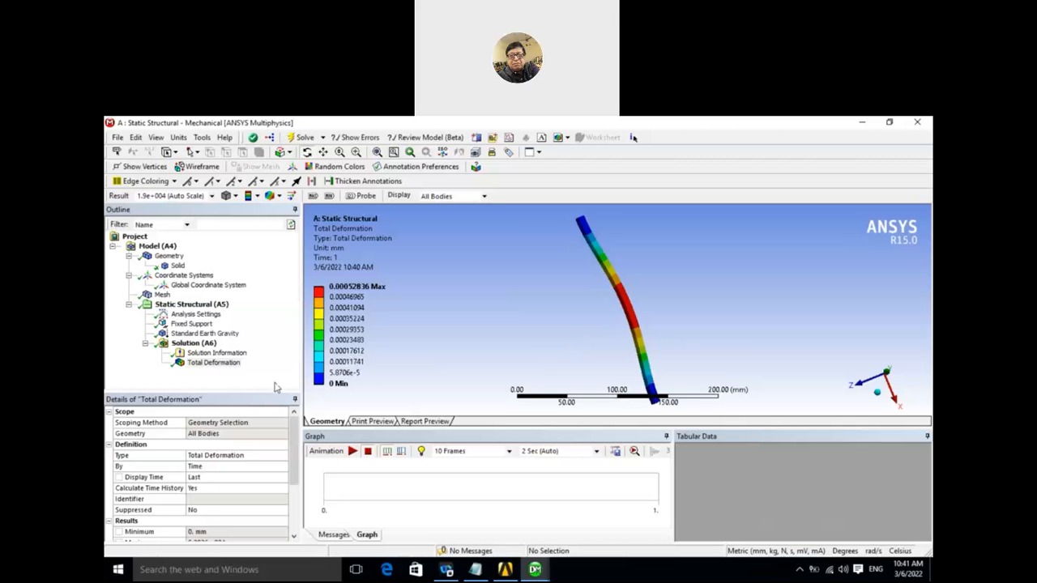
- Delete the Standard Earth Gravity load from the static structural analysis
left_click(214, 335)
right_click(213, 335)
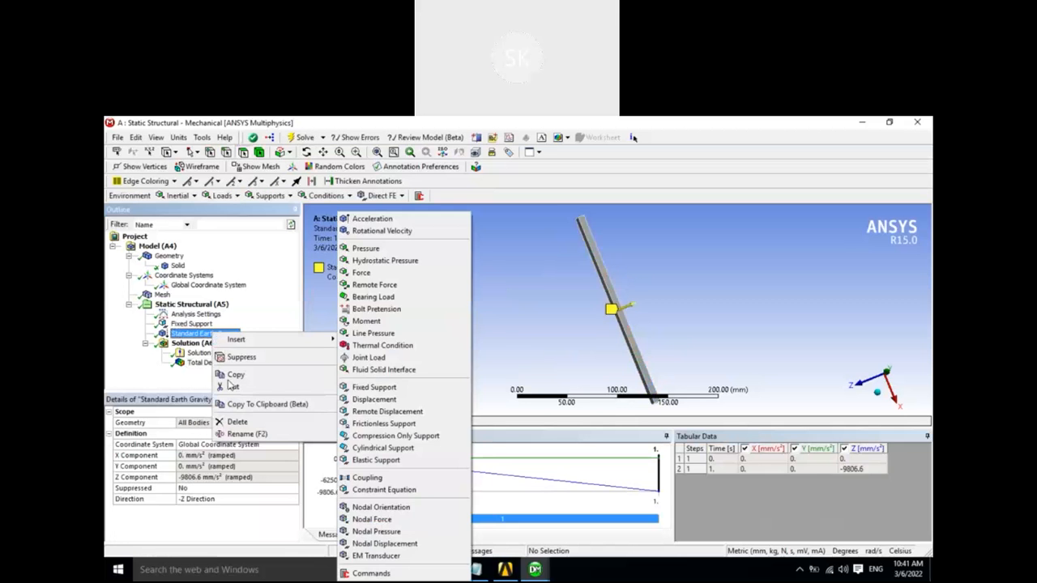
left_click(235, 421)
left_click(515, 384)
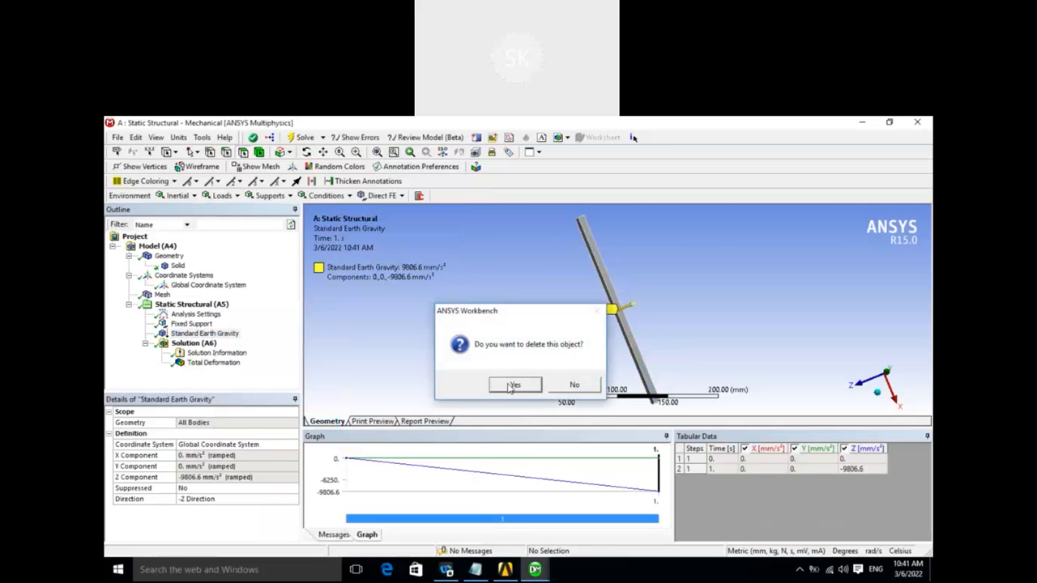
- Insert a Pressure load in the static structural analysis
left_click_drag(451, 361, 618, 303)
mouse_move(523, 320)
middle_mouse_down()
mouse_move(530, 326)
mouse_move(521, 325)
middle_mouse_up()
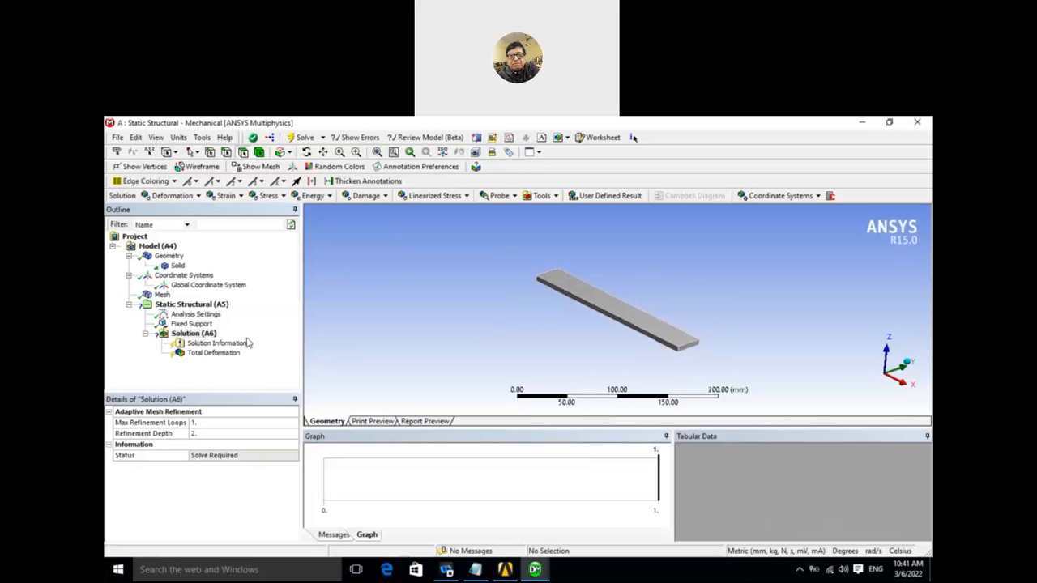
right_click(202, 306)
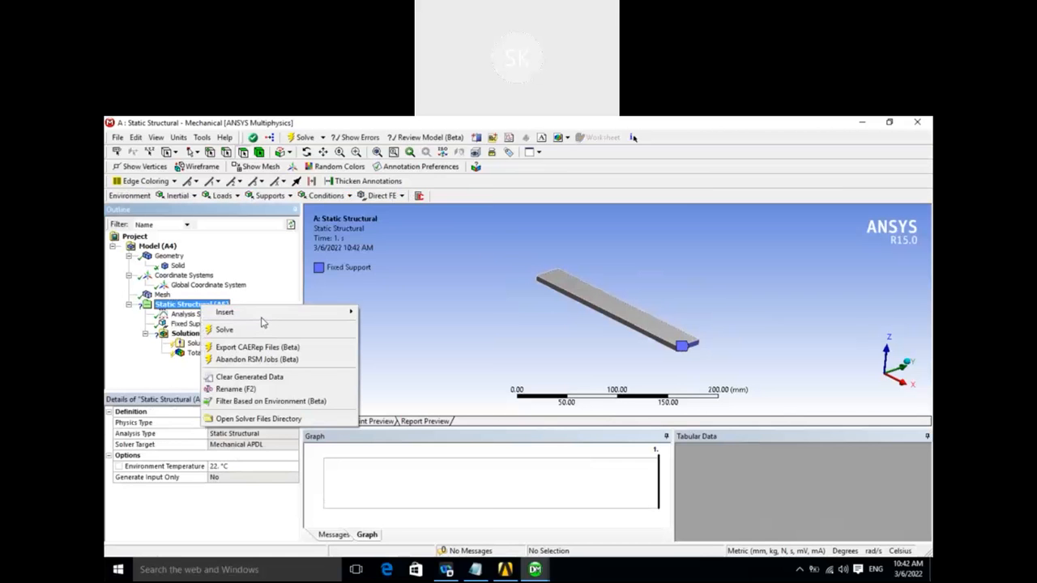
mouse_move(265, 313)
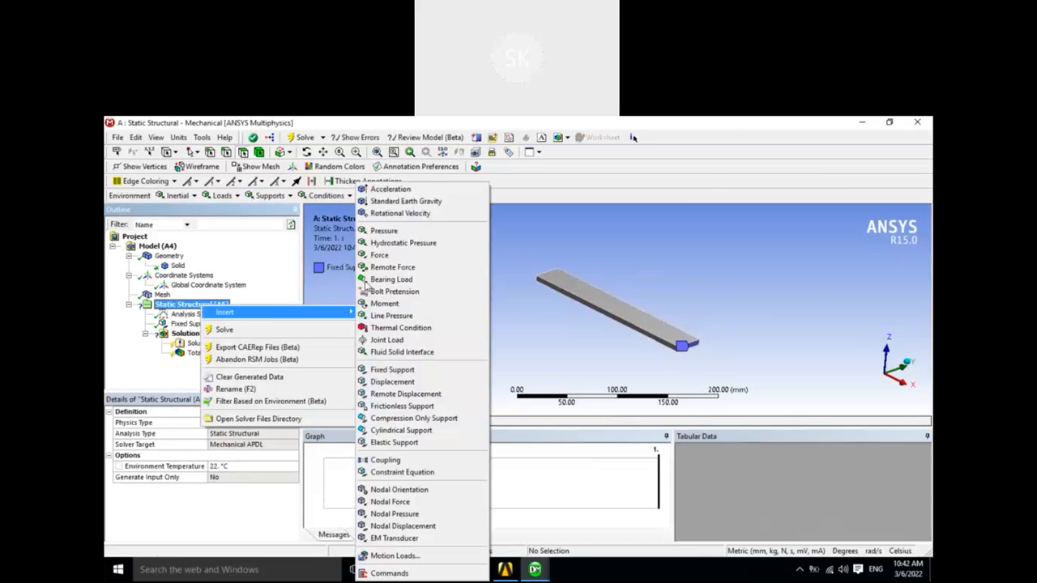
left_click(387, 233)
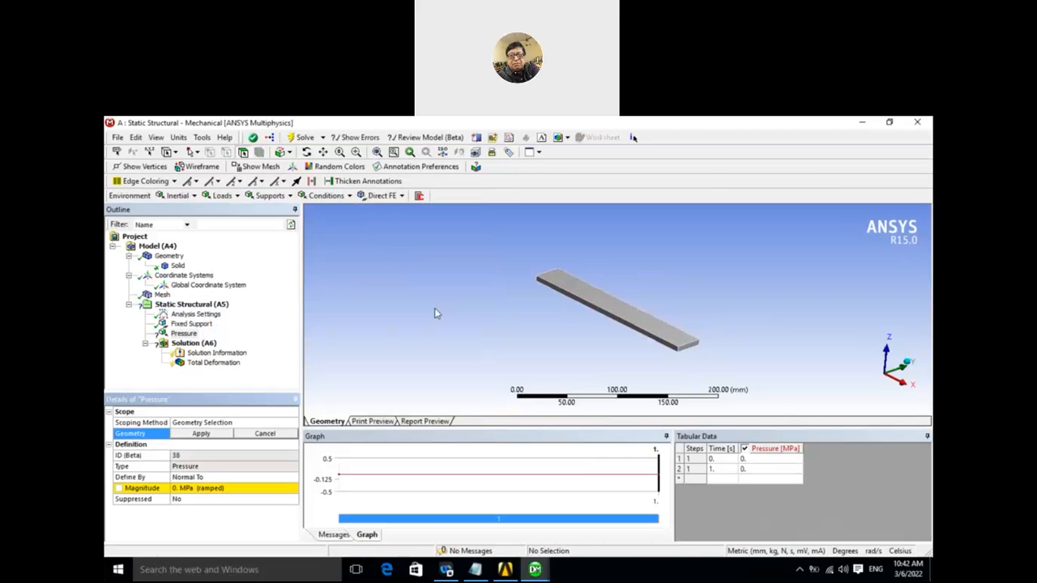
- Scope the Pressure load to the bar's large upper face
left_click(213, 478)
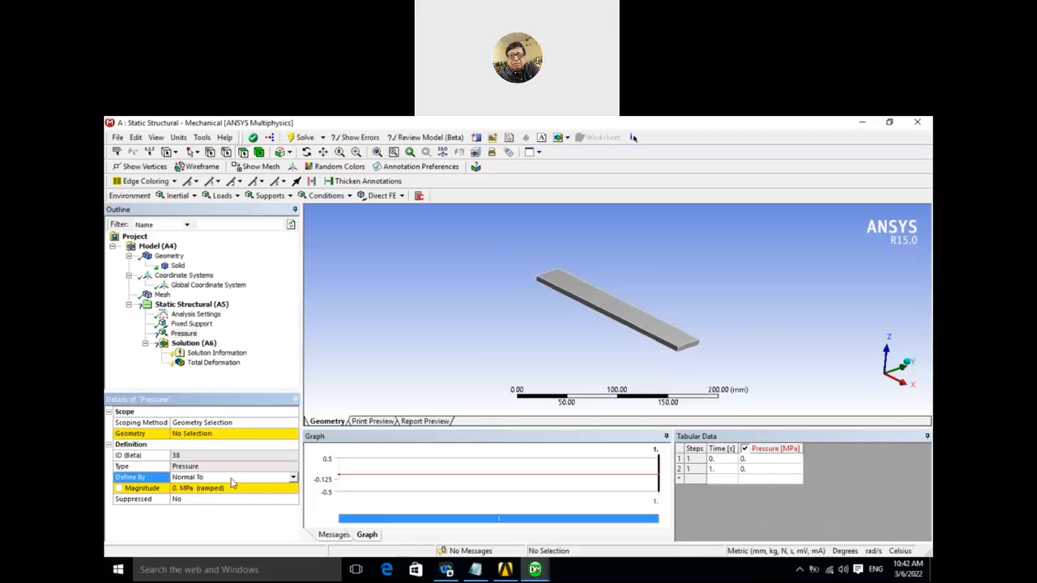
left_click(216, 439)
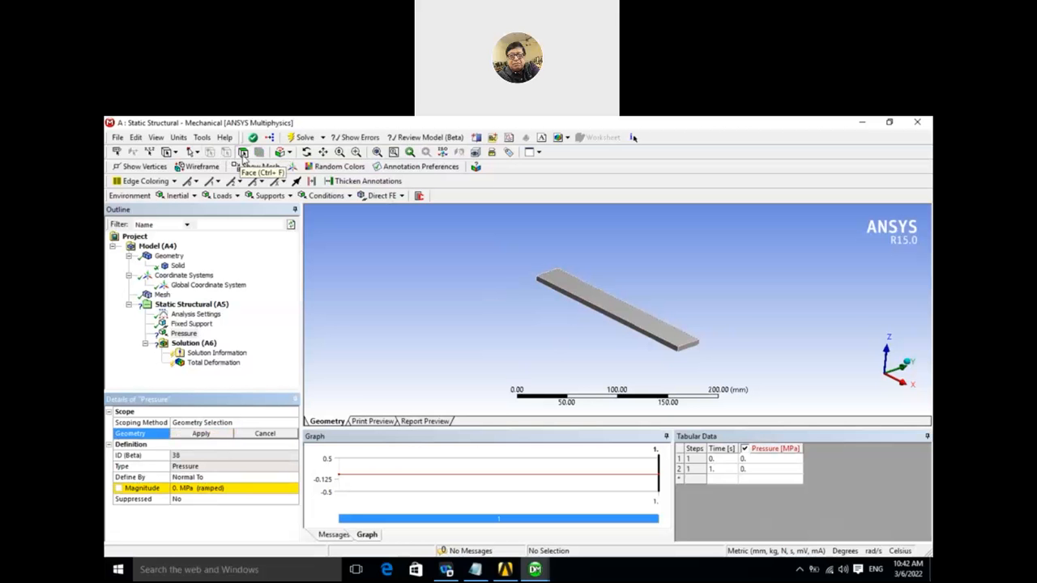
left_click(611, 306)
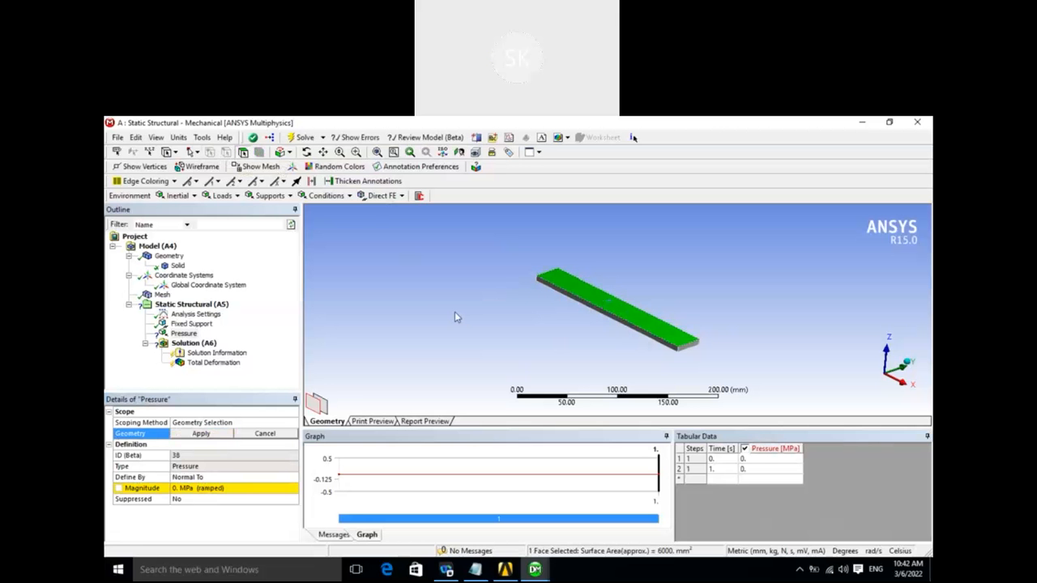
left_click(212, 433)
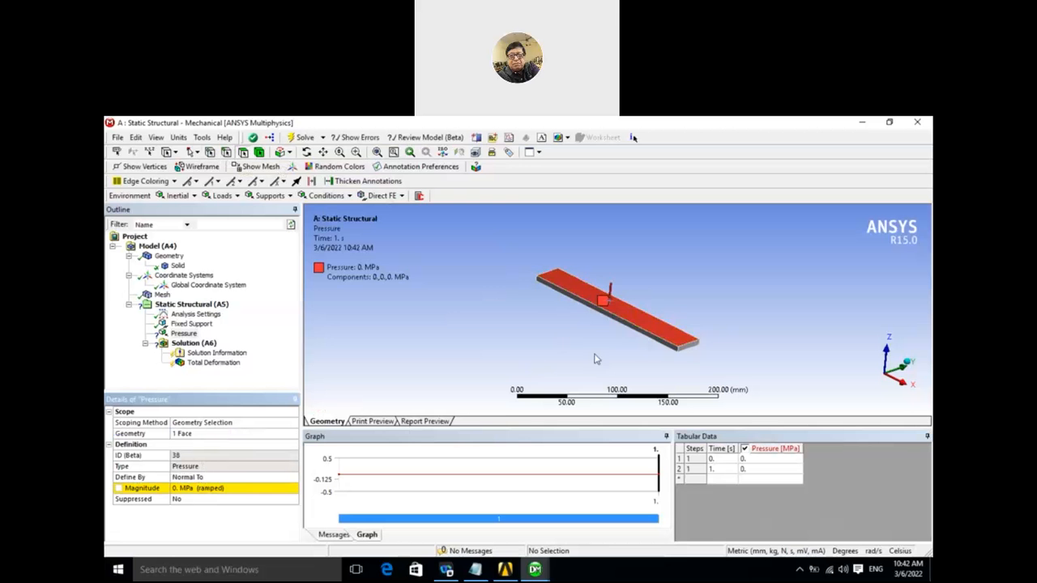
- Define the Pressure load by components and set its Z component to -2 MPa
middle_click_drag(595, 359, 556, 352)
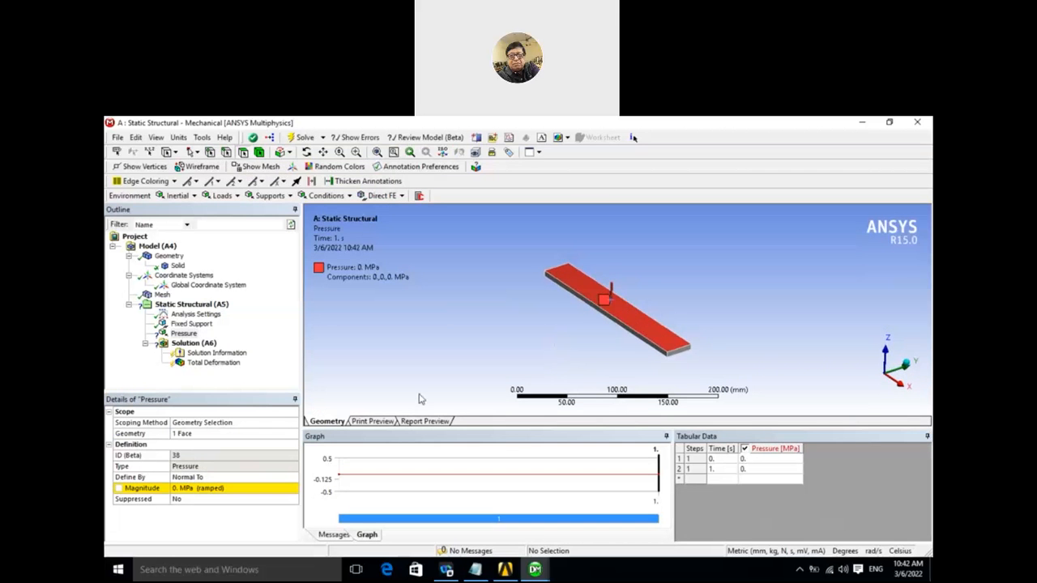
left_click(217, 479)
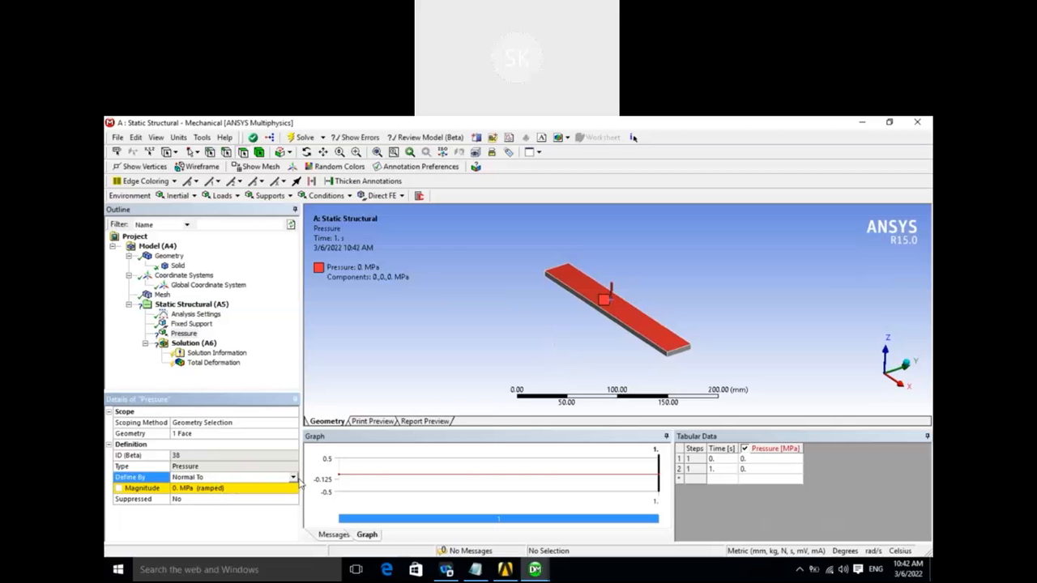
left_click(294, 478)
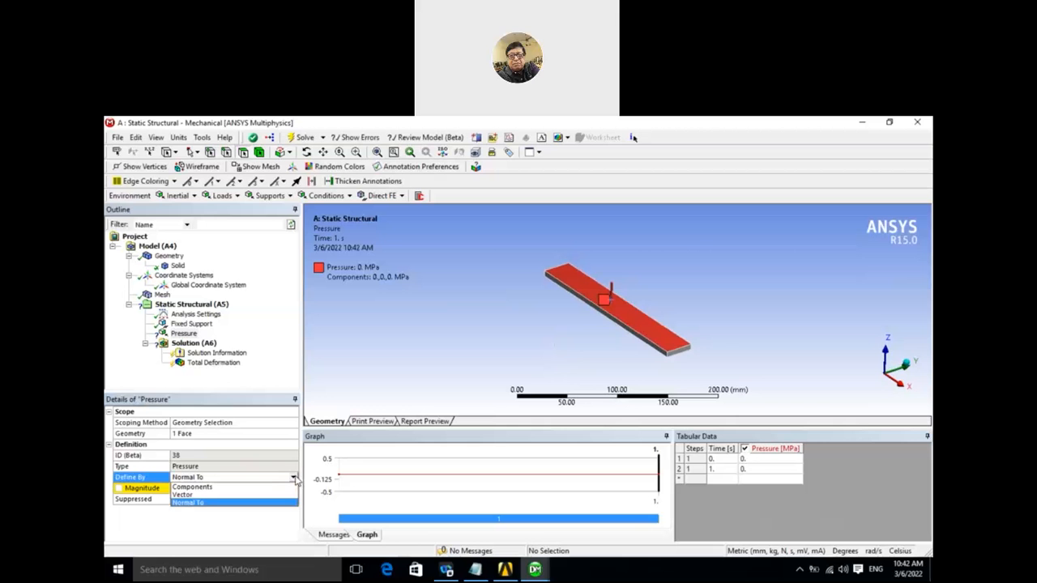
left_click(199, 488)
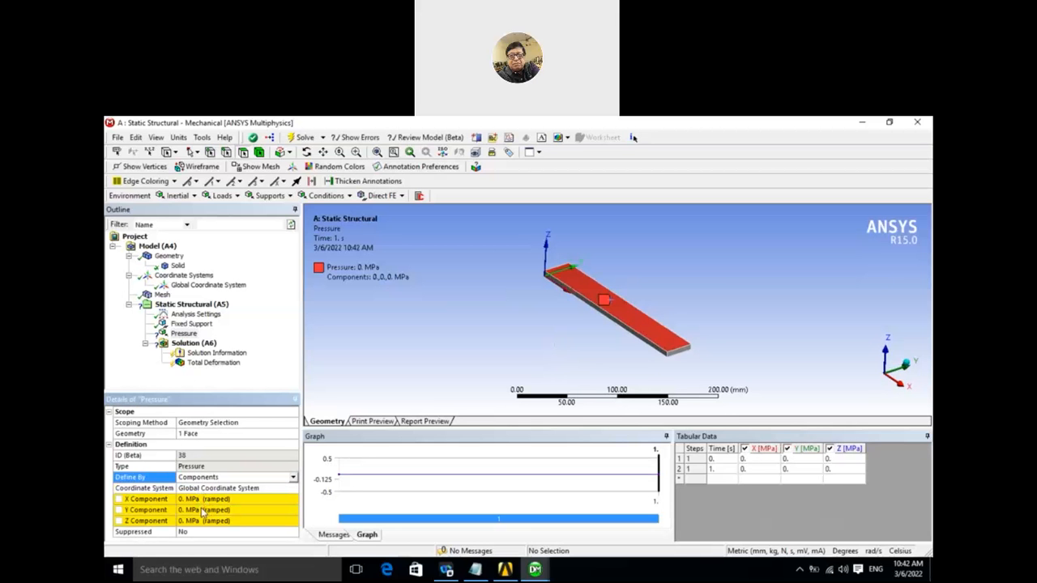
left_click(185, 520)
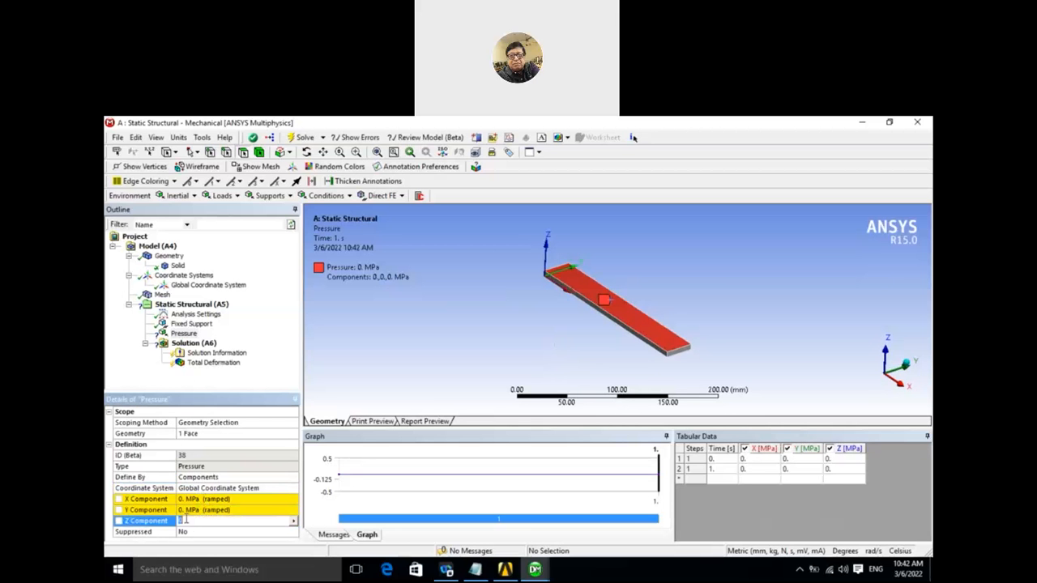
left_click_drag(186, 520, 176, 520)
key("Return")
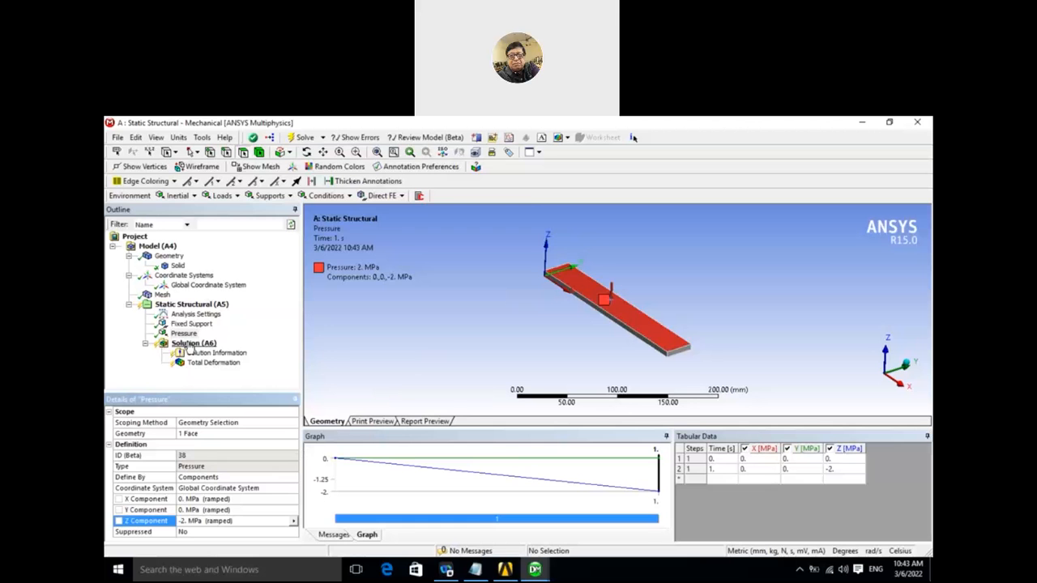
- Solve the analysis with the pressure load and display the bar's total deformation
left_click(190, 343)
right_click(190, 344)
left_click(213, 369)
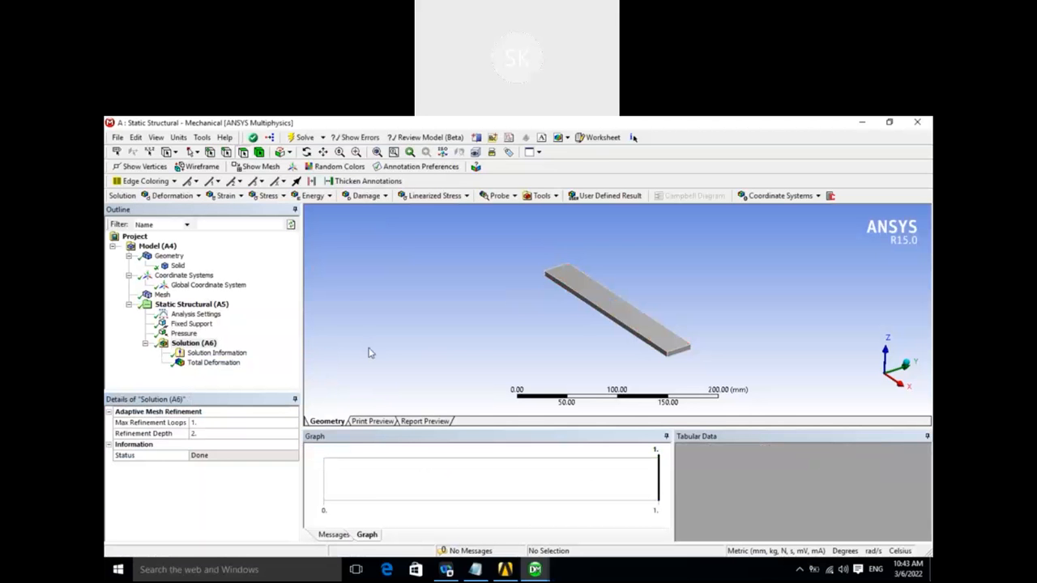
left_click(223, 364)
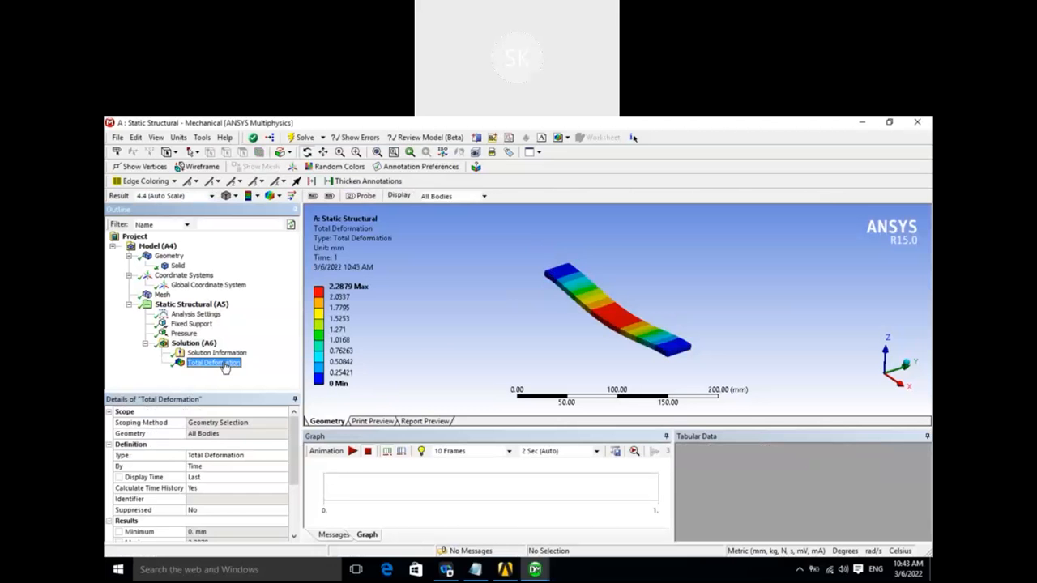
- Insert an Equivalent (von-Mises) strain result in the solution
left_click(202, 344)
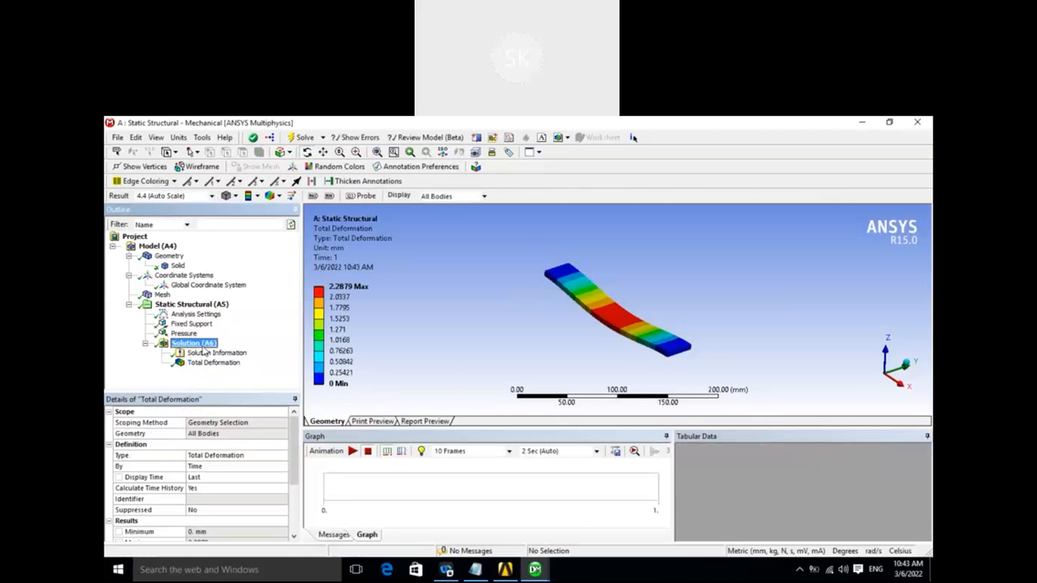
right_click(205, 348)
mouse_move(324, 353)
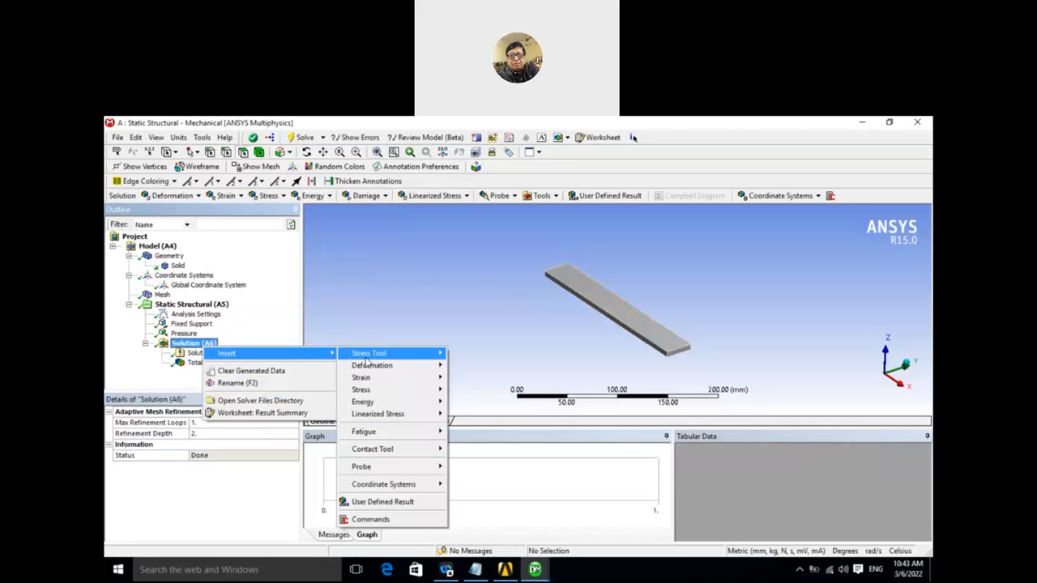
mouse_move(363, 380)
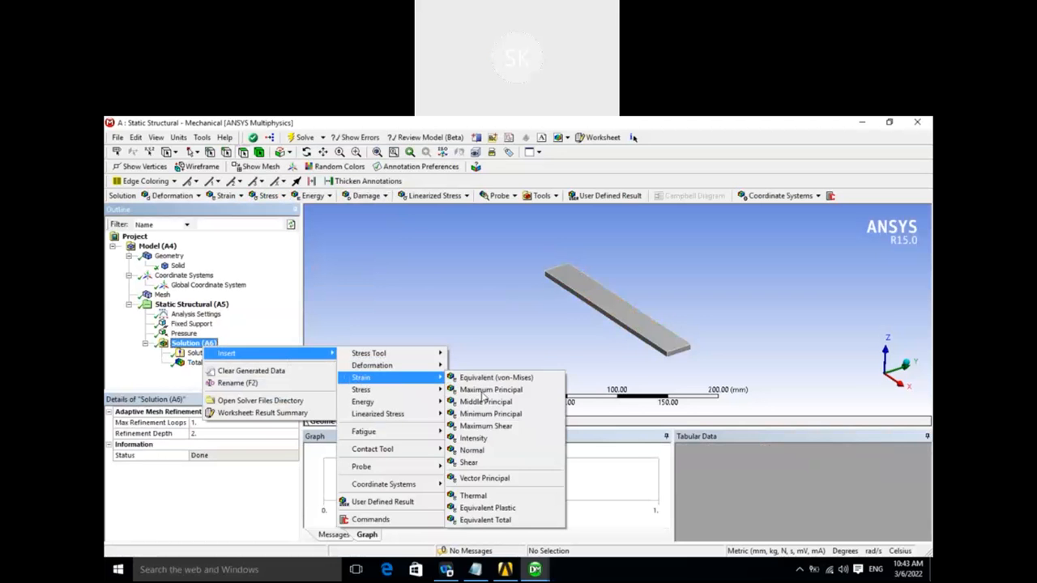
left_click(497, 379)
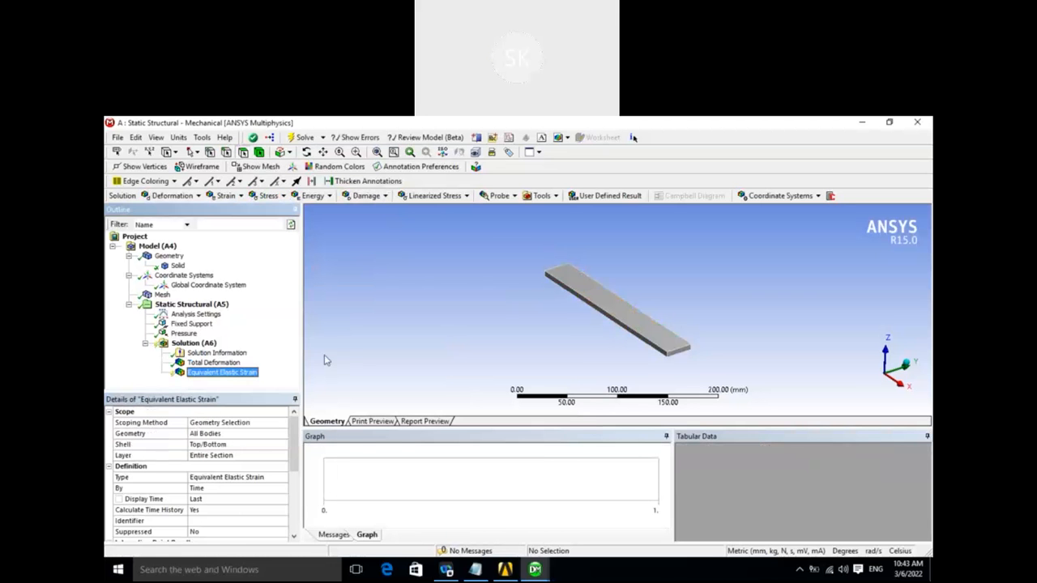
- Delete the Equivalent Elastic Strain result from the solution
right_click(235, 373)
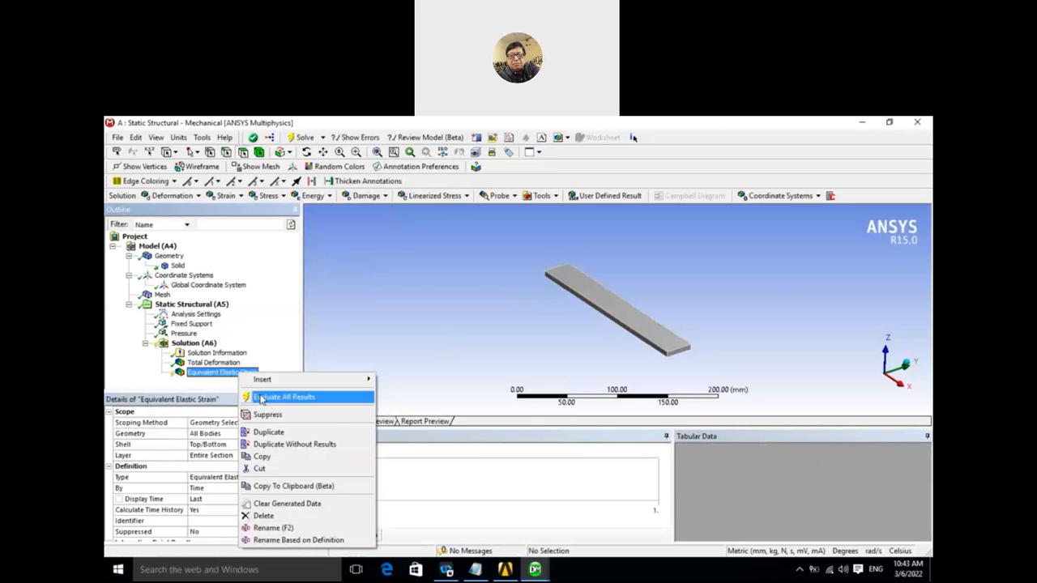
left_click(341, 352)
right_click(249, 373)
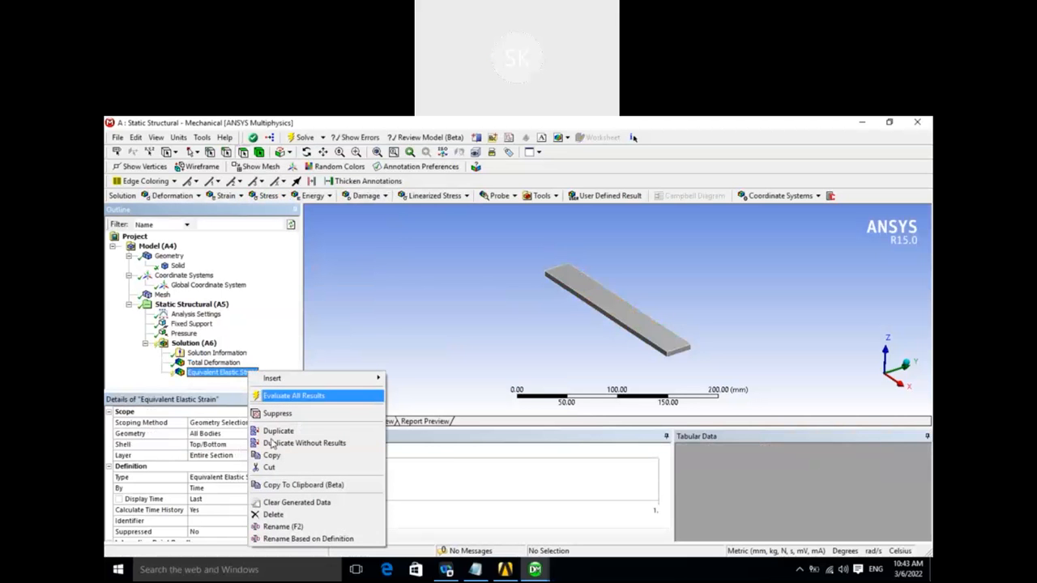
left_click(273, 515)
left_click(516, 385)
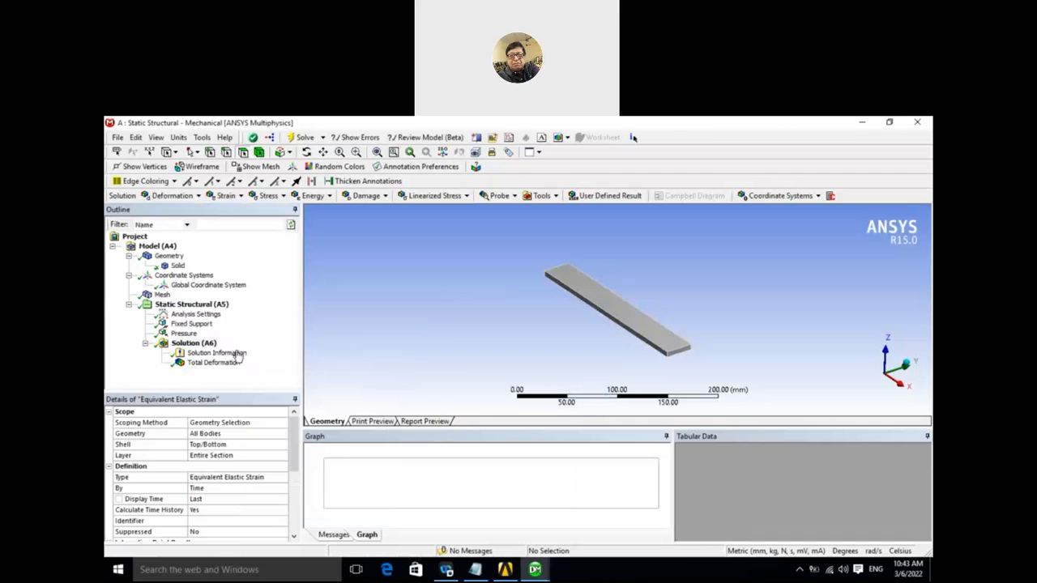
- Insert an Equivalent (von-Mises) stress result in the solution and evaluate all results
right_click(214, 346)
mouse_move(243, 350)
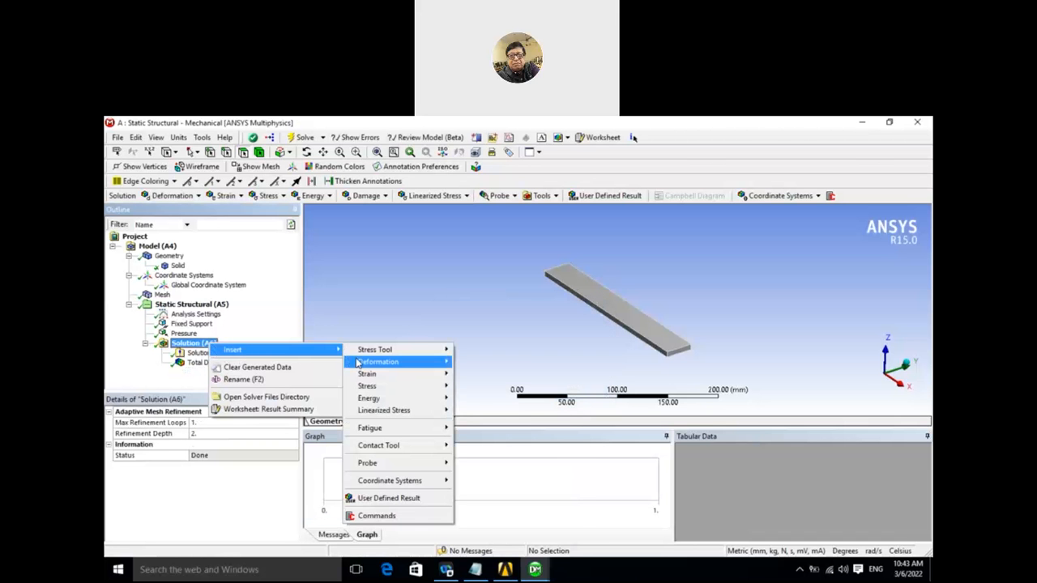
mouse_move(377, 386)
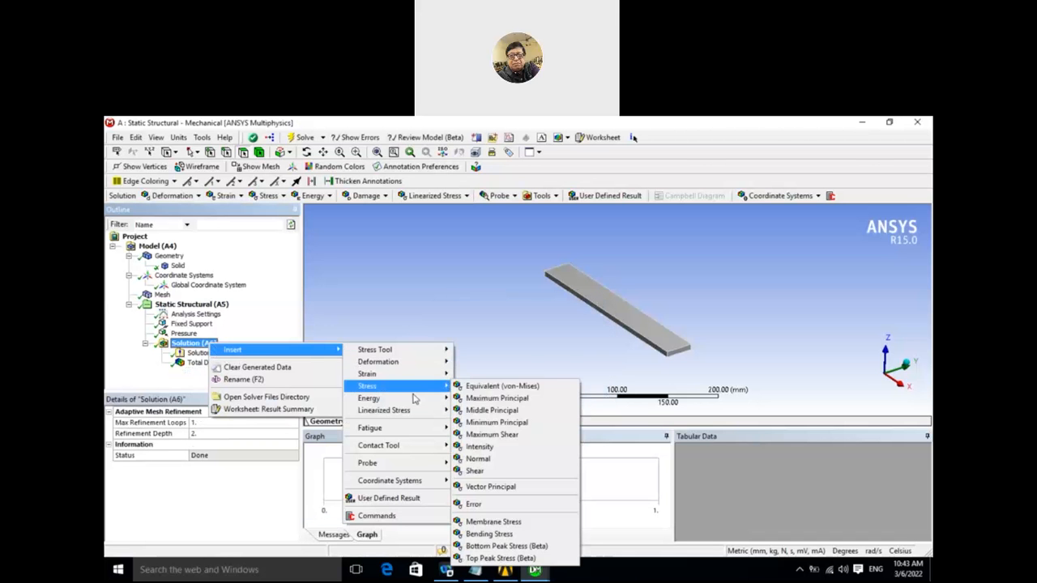
left_click(478, 387)
right_click(231, 374)
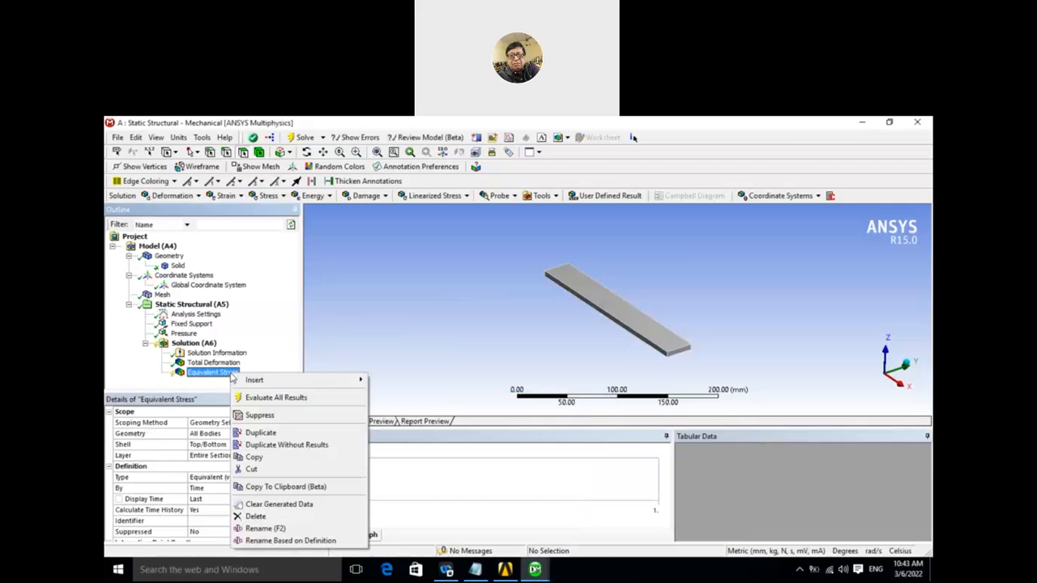
left_click(271, 397)
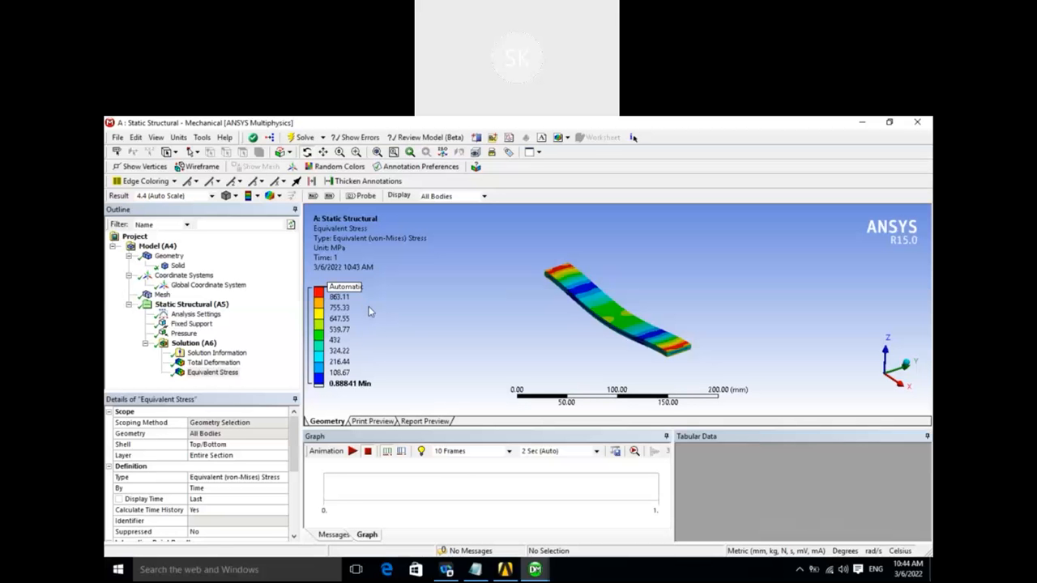
- Examine the equivalent stress legend's maximum value, and play and pause the stress animation
left_click(430, 318)
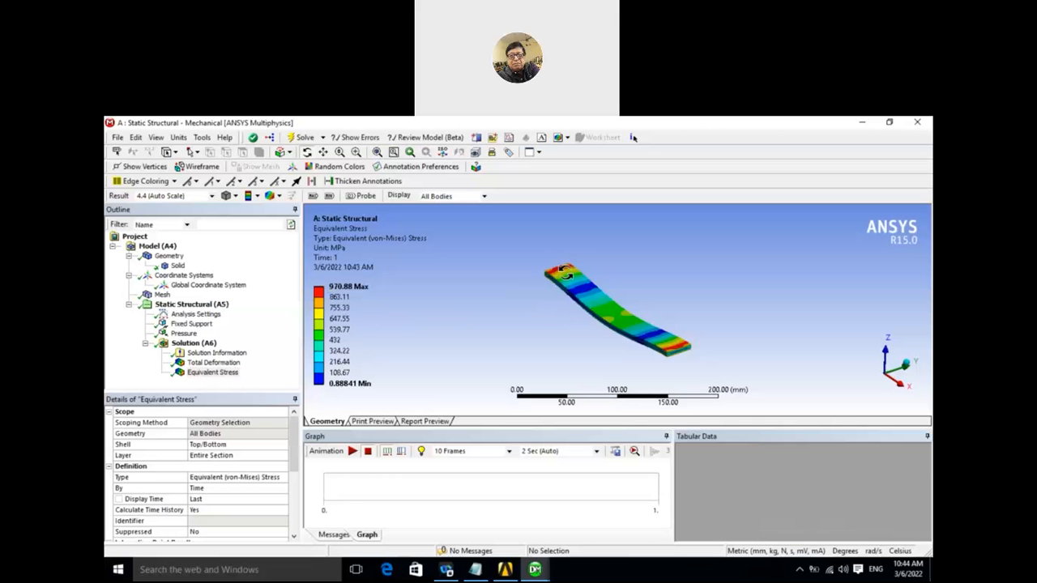
left_click(352, 288)
left_click(359, 298)
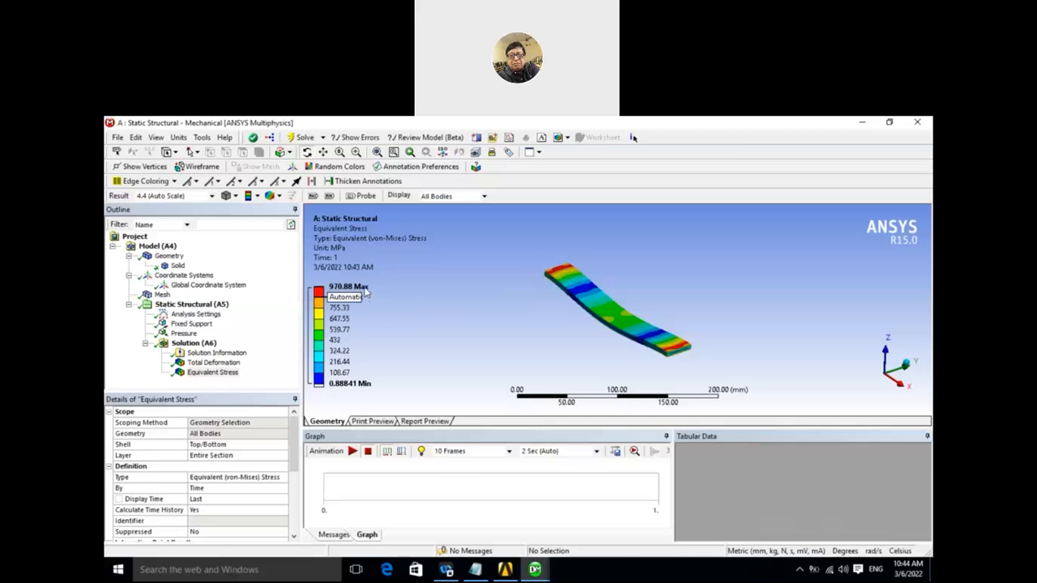
left_click(355, 288)
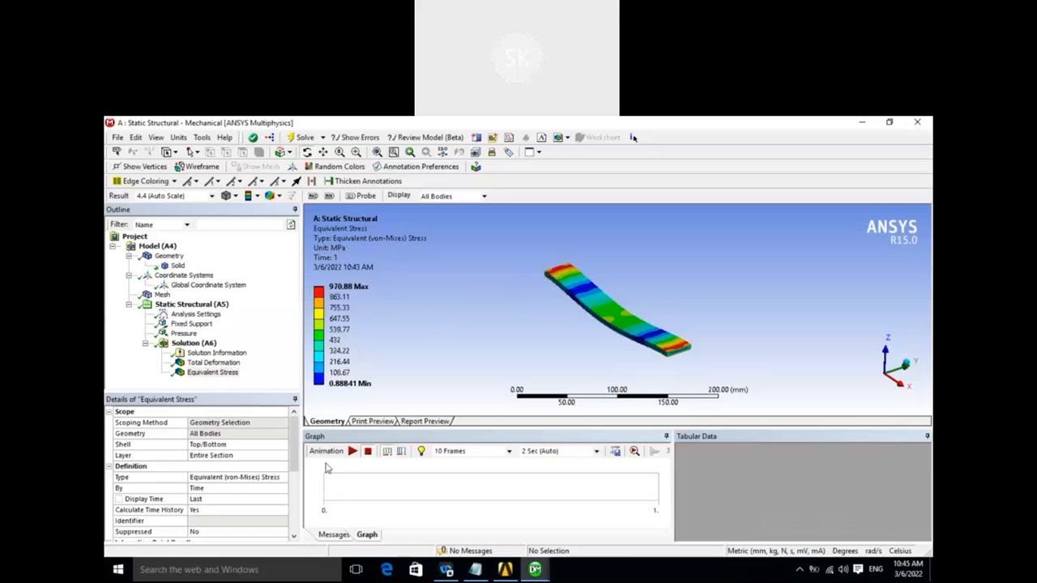
left_click(352, 452)
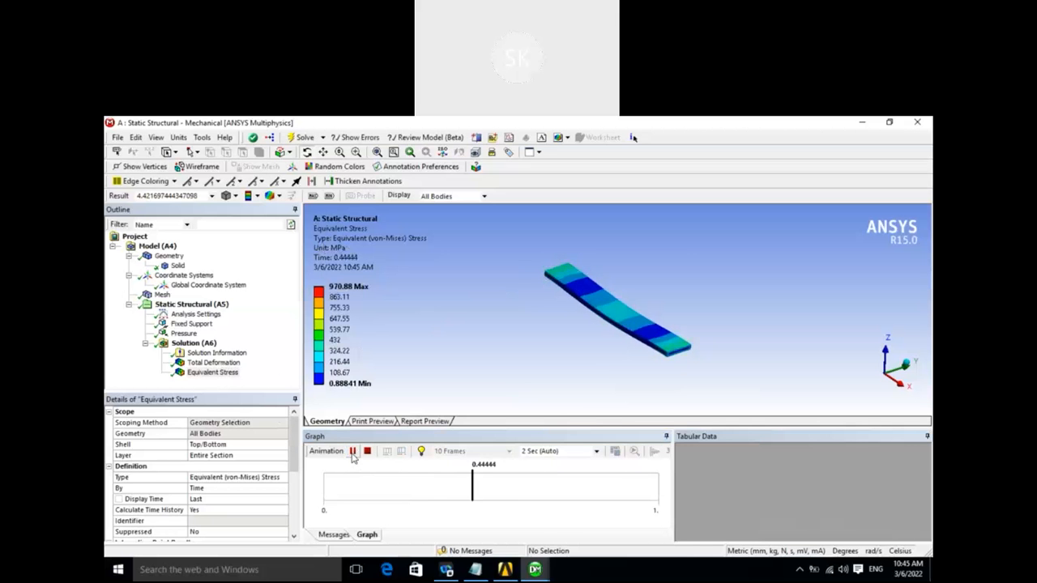
left_click(353, 453)
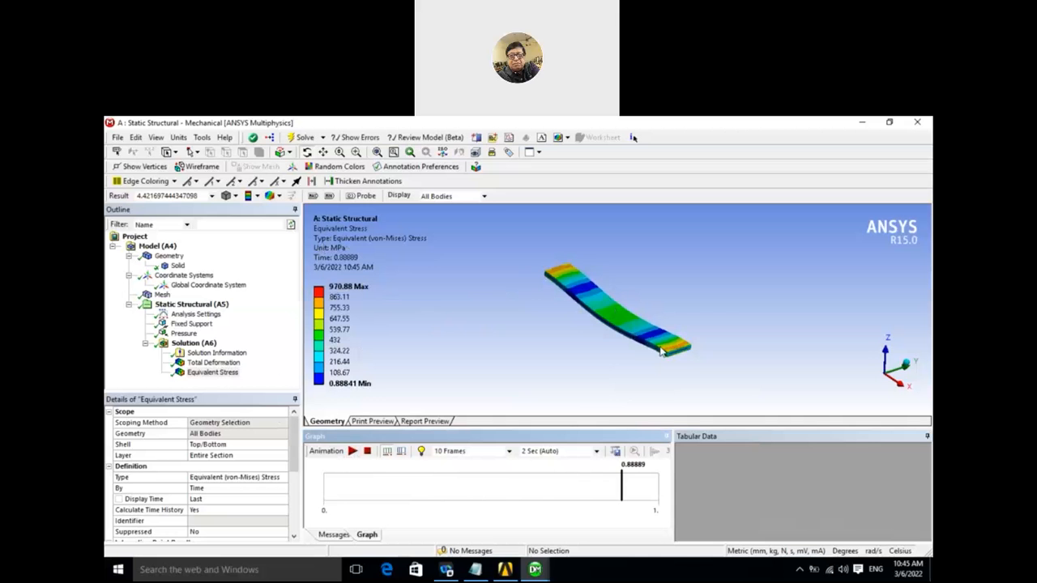
left_click(439, 311)
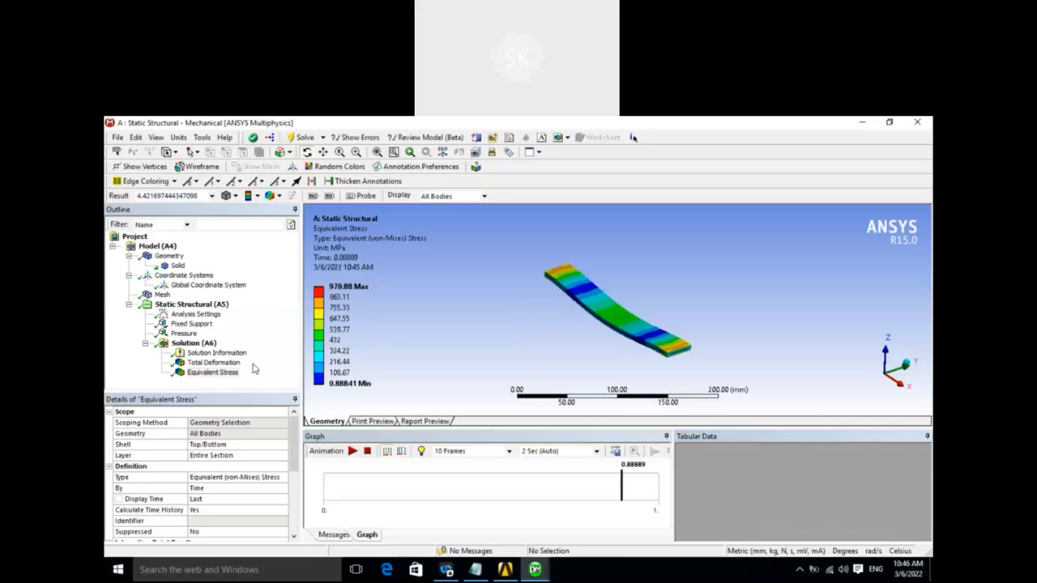
- Delete the Pressure load from the static structural analysis
right_click(187, 334)
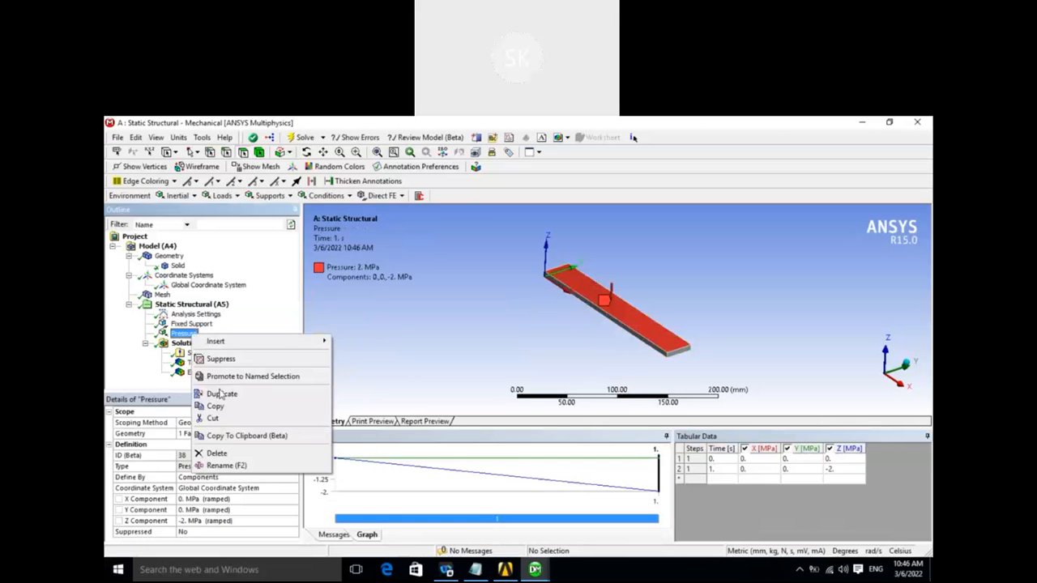
left_click(216, 456)
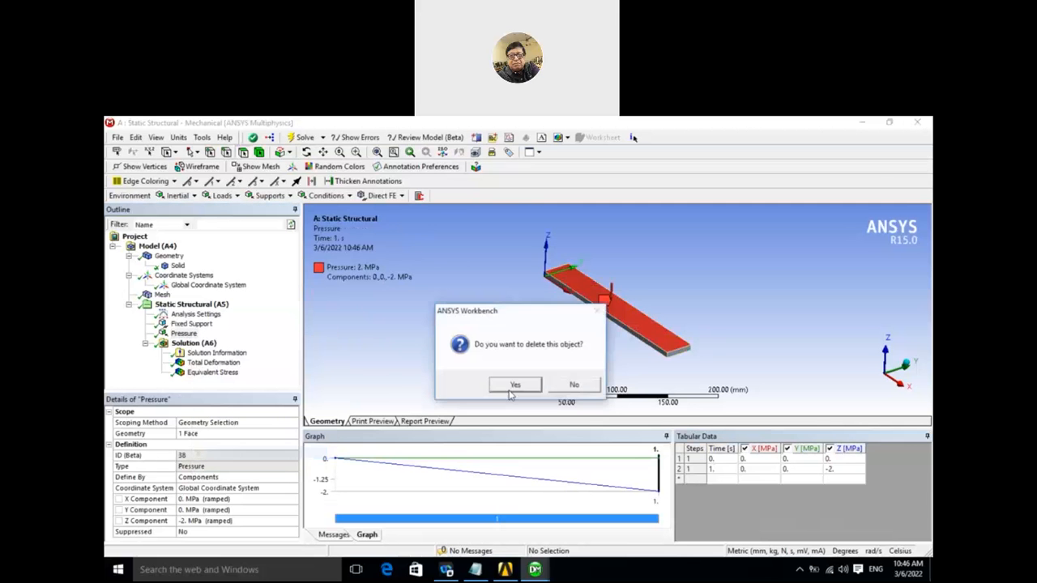
left_click(512, 387)
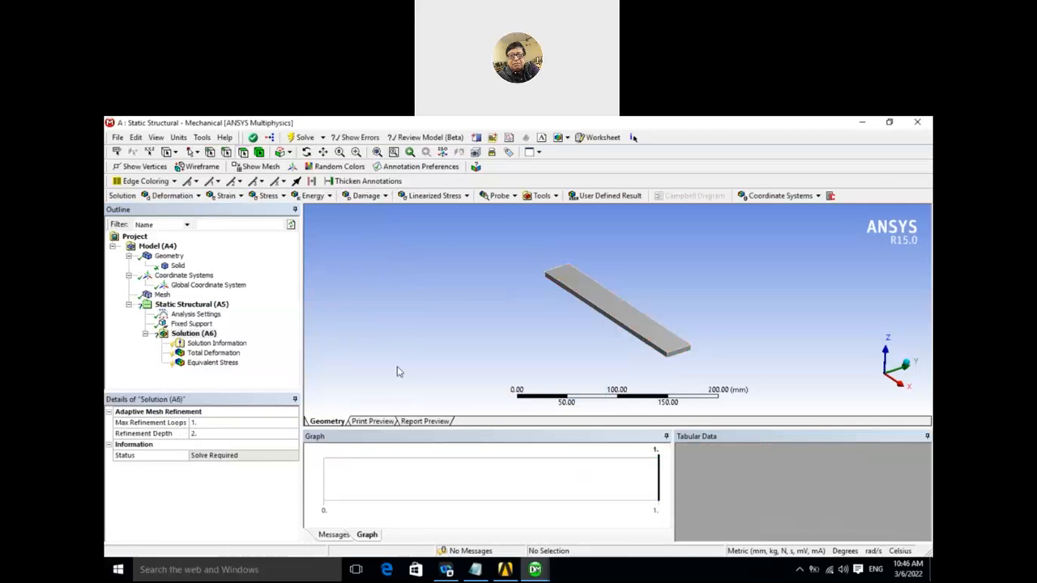
- Insert a Force load in the static structural analysis and open its details
right_click(204, 306)
mouse_move(240, 313)
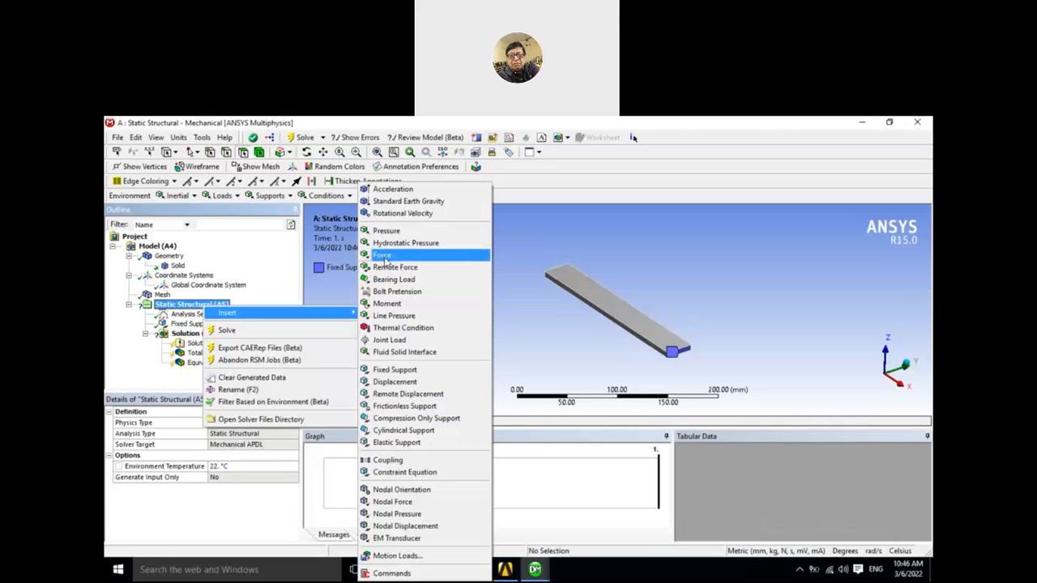
left_click(384, 256)
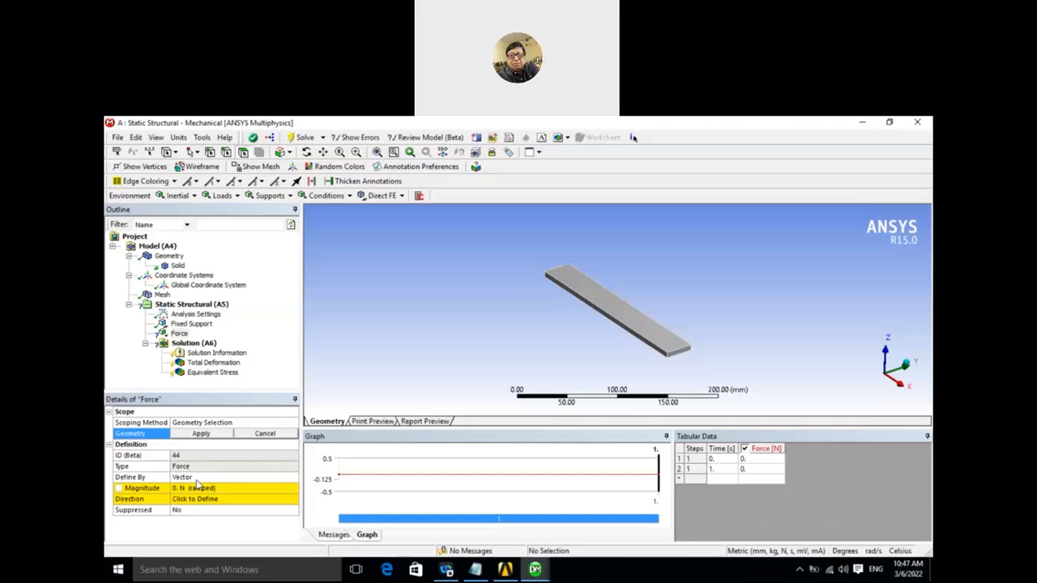
left_click(179, 334)
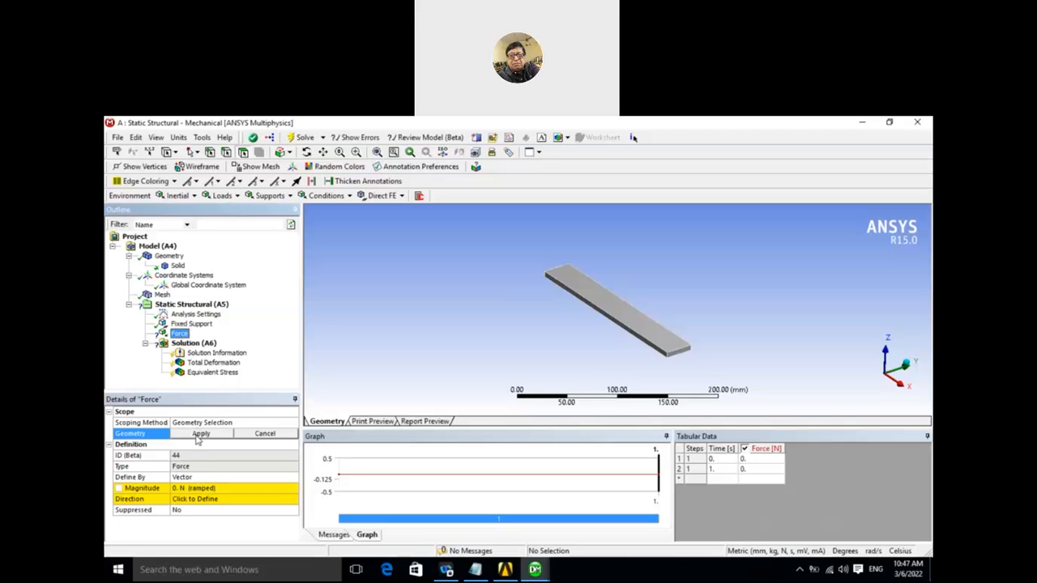